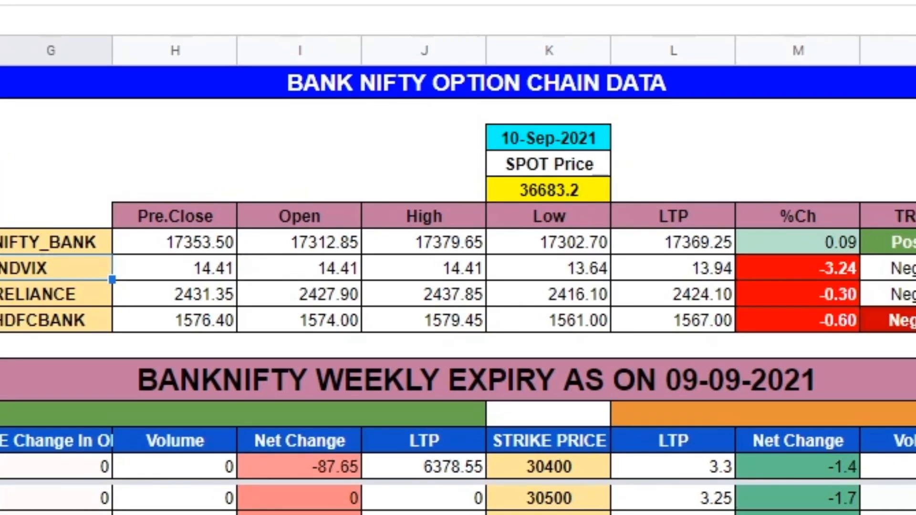
# Change the ticker in the NIFTY_BANK row's Pre.Close formula to INDEXNSE:NIFTY_BANK, and copy the word BANK for reuse
pyautogui.press('Up')
pyautogui.press('Right')
pyautogui.press('F2')
pyautogui.press('Left')
pyautogui.press('Left')
pyautogui.press('Left')
pyautogui.press('Left')
pyautogui.press('Left')
pyautogui.press('Left')
pyautogui.press('Left')
pyautogui.press('Left')
pyautogui.press('Left')
pyautogui.press('Left')
pyautogui.press('Left')
pyautogui.press('Left')
pyautogui.press('Left')
pyautogui.press('Left')
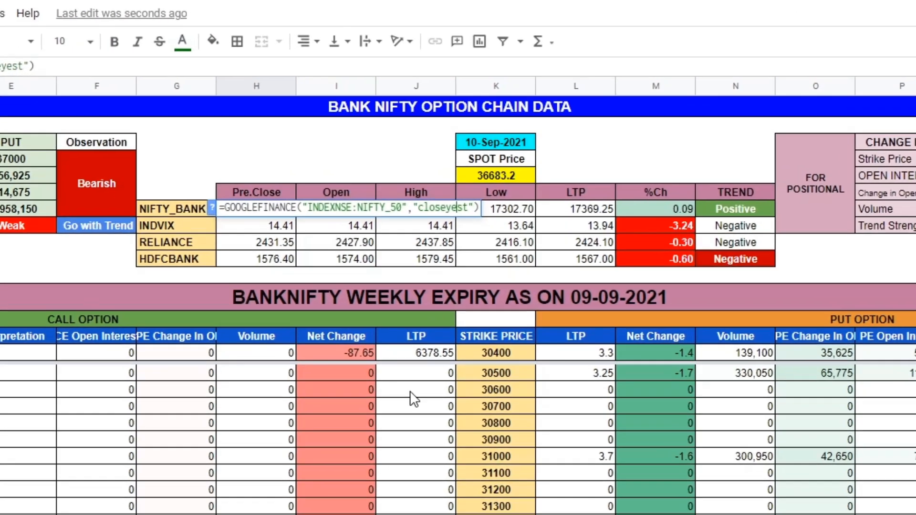
pyautogui.hotkey('shift', 'Left')
pyautogui.hotkey('shift', 'Left')
pyautogui.write('BANK')
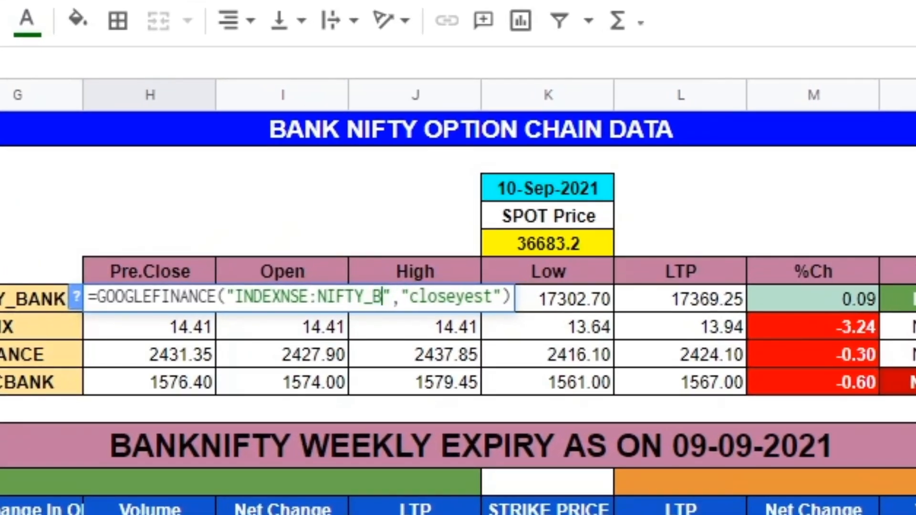
pyautogui.hotkey('shift', 'Left')
pyautogui.hotkey('shift', 'Left')
pyautogui.hotkey('shift', 'Left')
pyautogui.hotkey('shift', 'Left')
pyautogui.hotkey('ctrl', 'c')
pyautogui.press('Return')
# Replace 50 with BANK in the ticker of the NIFTY_BANK row's Open and High formulas
pyautogui.press('Up')
pyautogui.press('Right')
pyautogui.press('F2')
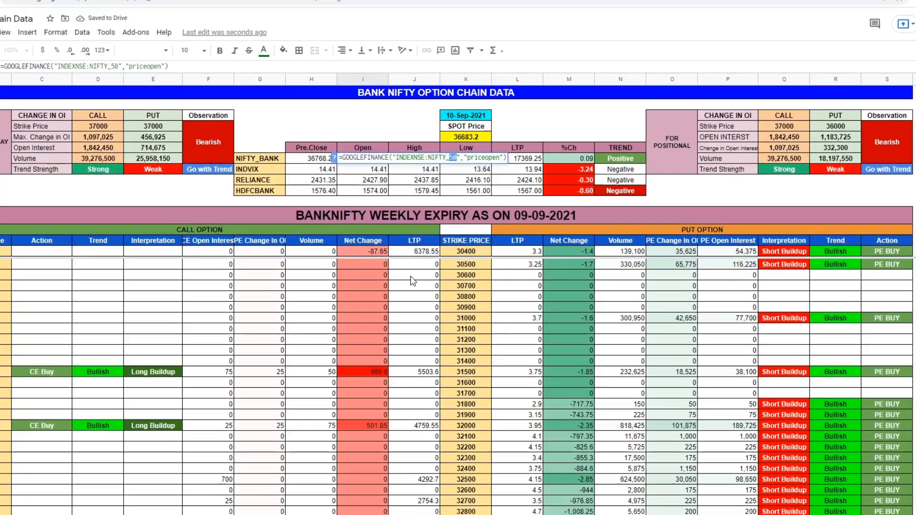
pyautogui.press('F2')
pyautogui.press('Left')
pyautogui.press('Left')
pyautogui.press('Left')
pyautogui.press('Left')
pyautogui.press('Left')
pyautogui.press('Left')
pyautogui.press('Left')
pyautogui.press('Left')
pyautogui.press('Left')
pyautogui.hotkey('shift', 'Left')
pyautogui.hotkey('shift', 'Left')
pyautogui.hotkey('ctrl', 'v')
pyautogui.press('Return')
# Change the ticker in the NIFTY_BANK row's Low formula to INDEXNSE:NIFTY_BANK
pyautogui.press('Up')
pyautogui.press('Right')
pyautogui.press('F2')
pyautogui.press('Left')
pyautogui.press('Left')
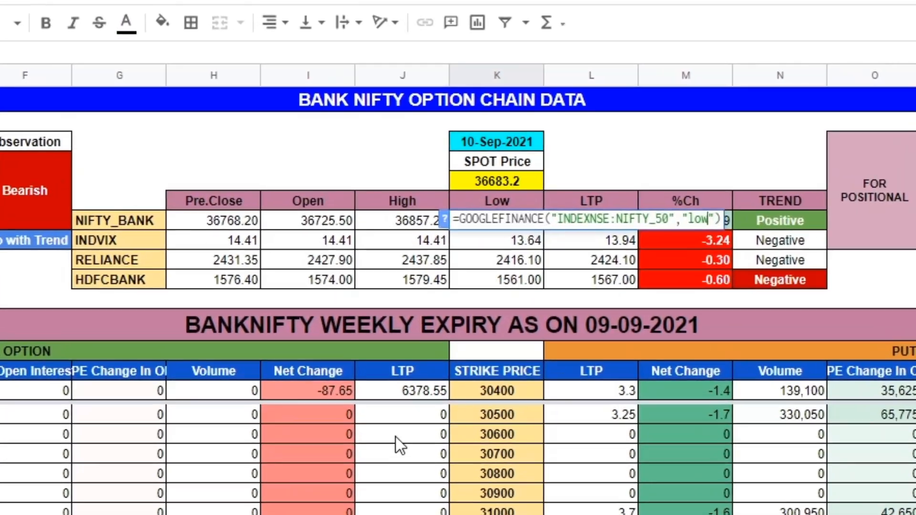
pyautogui.press('Left')
pyautogui.press('Left')
pyautogui.press('Left')
pyautogui.press('Left')
pyautogui.press('Left')
pyautogui.press('Left')
pyautogui.hotkey('shift', 'Left')
pyautogui.hotkey('shift', 'Left')
pyautogui.hotkey('ctrl', 'v')
pyautogui.press('Return')
# Change the ticker in the NIFTY_BANK row's LTP formula to INDEXNSE:NIFTY_BANK
pyautogui.press('Up')
pyautogui.press('Right')
pyautogui.press('F2')
pyautogui.press('Left')
pyautogui.press('Left')
pyautogui.press('Left')
pyautogui.press('Left')
pyautogui.press('Left')
pyautogui.press('Left')
pyautogui.press('Left')
pyautogui.press('Left')
pyautogui.press('Left')
pyautogui.press('Left')
pyautogui.hotkey('shift', 'Left')
pyautogui.hotkey('shift', 'Left')
pyautogui.hotkey('ctrl', 'v')
pyautogui.press('Return')
# Change the ticker in the NIFTY_BANK row's %Ch formula to INDEXNSE:NIFTY_BANK
pyautogui.press('Up')
pyautogui.press('Right')
pyautogui.press('F2')
pyautogui.press('Left')
pyautogui.press('Left')
pyautogui.press('Left')
pyautogui.press('Left')
pyautogui.press('Left')
pyautogui.press('Left')
pyautogui.press('Left')
pyautogui.press('Left')
pyautogui.press('Left')
pyautogui.press('Left')
pyautogui.press('Left')
pyautogui.press('Left')
pyautogui.press('Left')
pyautogui.press('Left')
pyautogui.hotkey('shift', 'Left')
pyautogui.hotkey('shift', 'Left')
pyautogui.hotkey('ctrl', 'v')
pyautogui.press('Return')
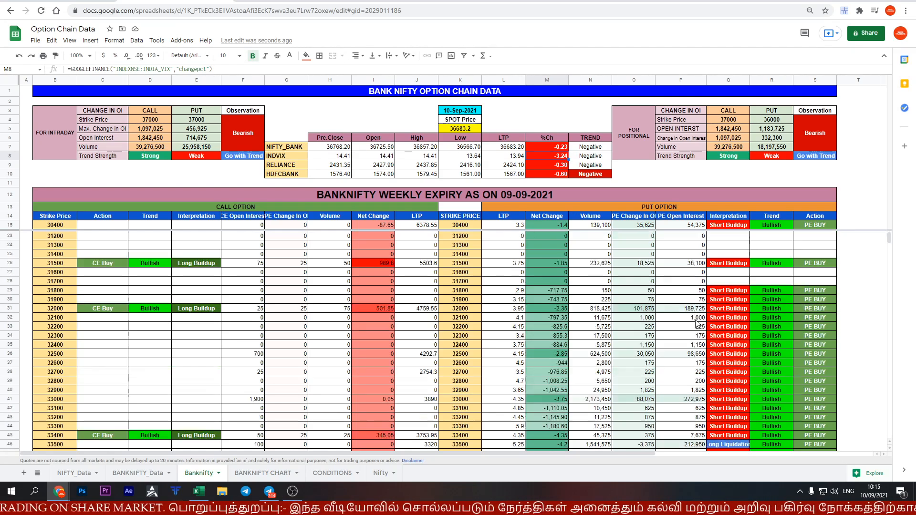
# In the put-side Trend formula in R15, make the Long Liquidation or Short Buildup condition return "Bearish"
pyautogui.scroll(-20, 317, 282)
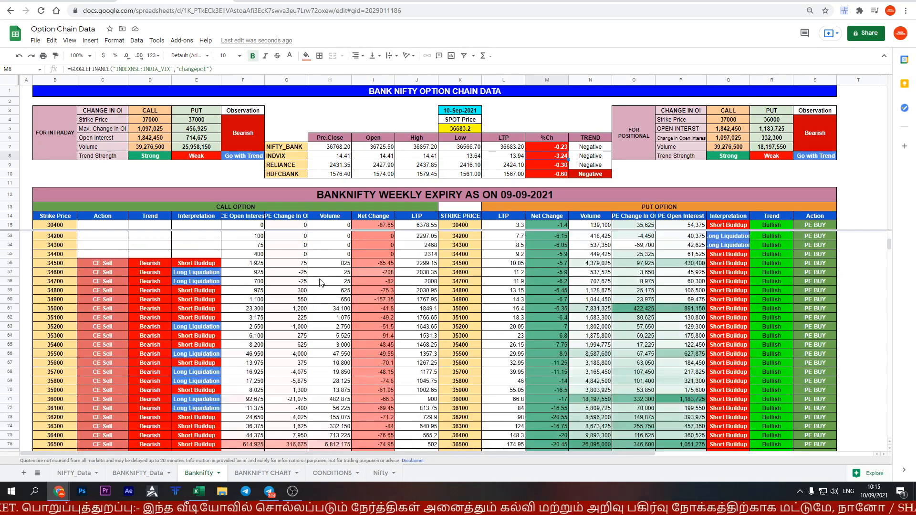
pyautogui.scroll(10, 320, 282)
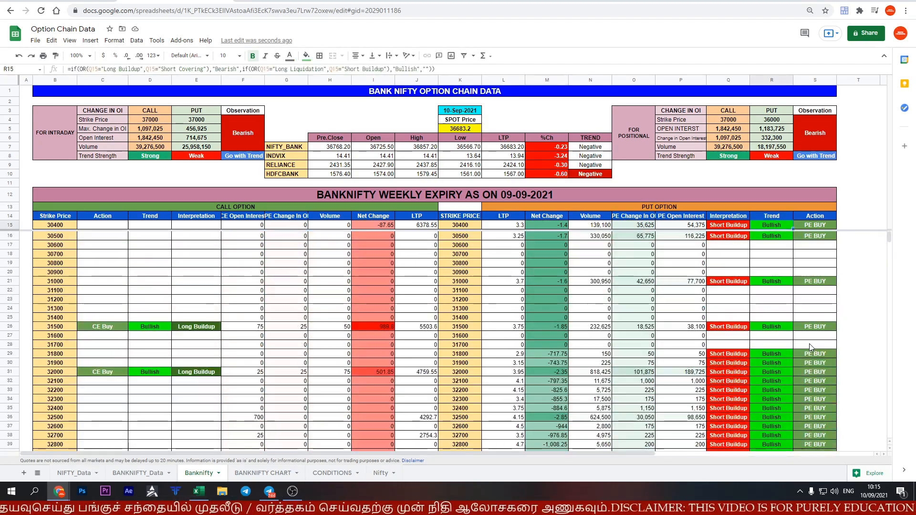
pyautogui.press('F2')
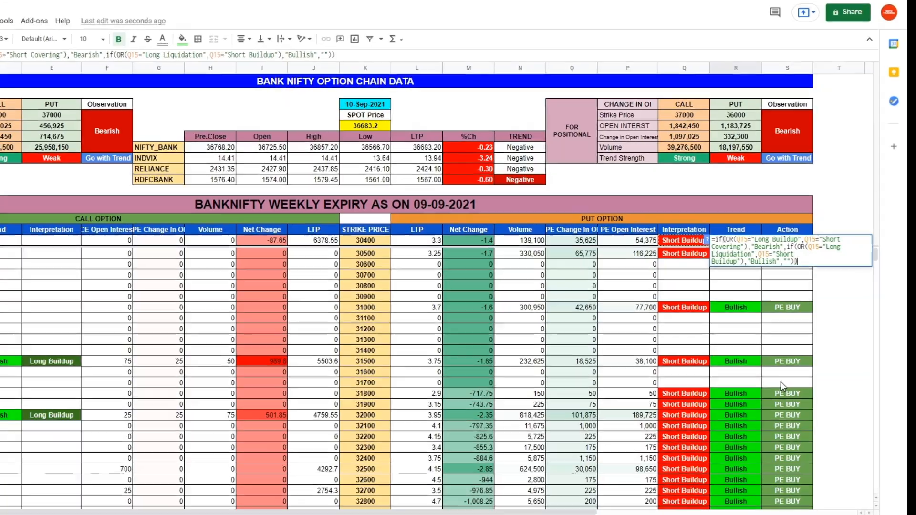
pyautogui.press('Up')
pyautogui.press('Left')
pyautogui.press('Left')
pyautogui.press('Left')
pyautogui.press('Left')
pyautogui.press('Left')
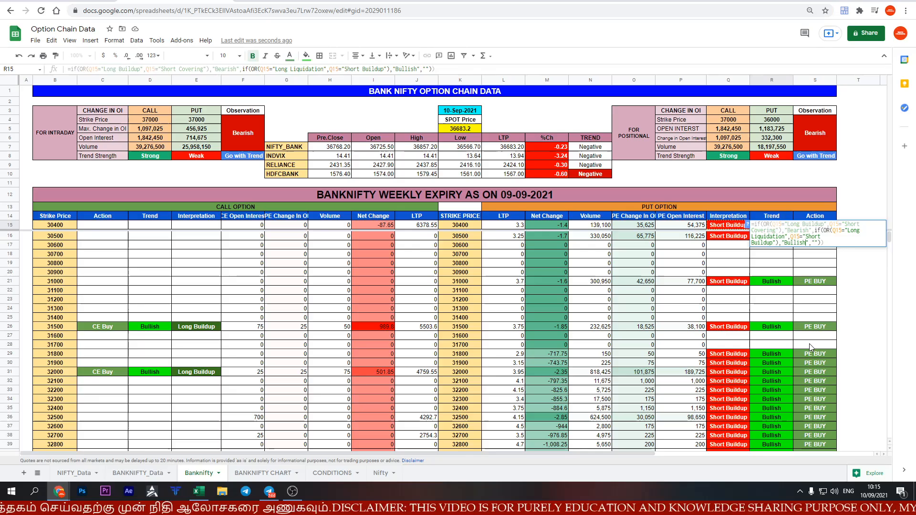
pyautogui.hotkey('shift', 'Left')
pyautogui.hotkey('shift', 'Left')
pyautogui.hotkey('shift', 'Left')
pyautogui.hotkey('shift', 'Left')
pyautogui.hotkey('shift', 'Left')
pyautogui.hotkey('shift', 'Left')
pyautogui.hotkey('shift', 'Left')
pyautogui.hotkey('ctrl', 'v')
# In the R15 Trend formula, make the Long Buildup or Short Covering condition return "Bullish"
pyautogui.press('Up')
pyautogui.press('Up')
pyautogui.press('Right')
pyautogui.hotkey('shift', 'Left')
pyautogui.hotkey('shift', 'Left')
pyautogui.hotkey('shift', 'Left')
pyautogui.hotkey('shift', 'Left')
pyautogui.hotkey('shift', 'Left')
pyautogui.hotkey('shift', 'Left')
pyautogui.hotkey('shift', 'Left')
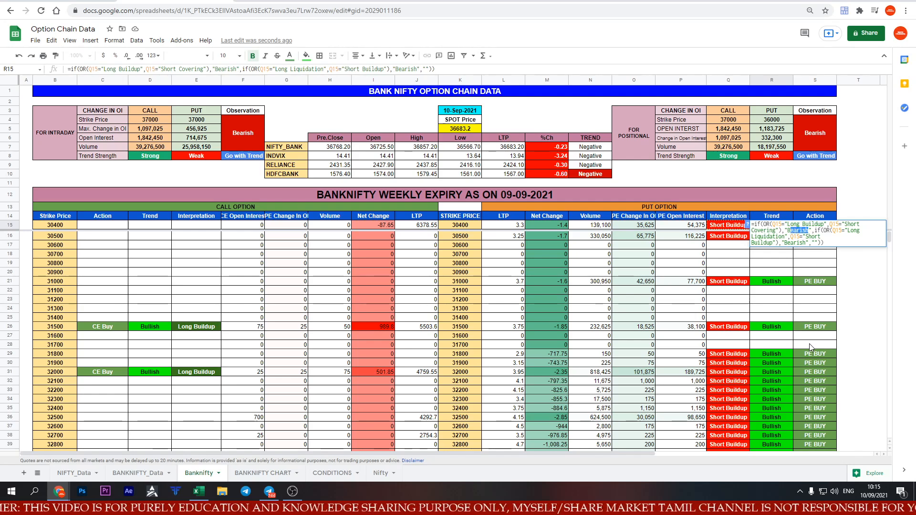
pyautogui.write('Bullish')
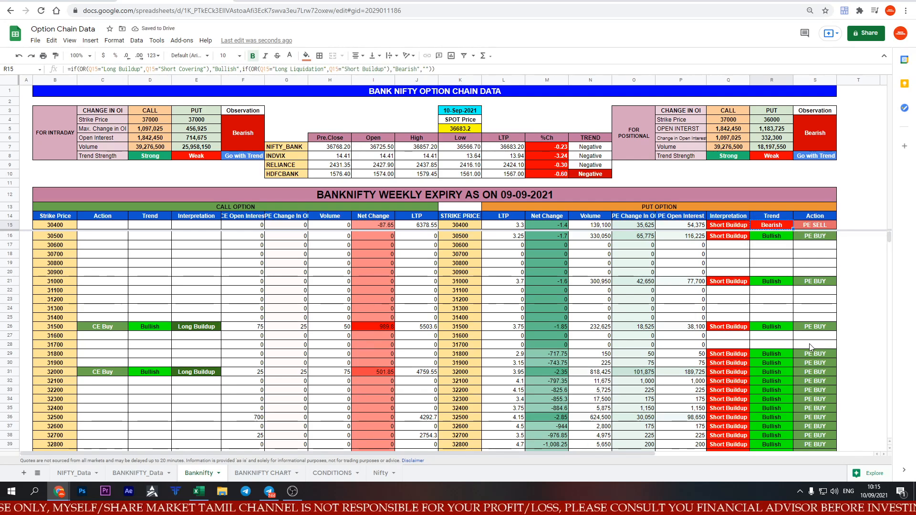
# Copy the corrected R15 formula down the entire put-side Trend column
pyautogui.hotkey('ctrl', 'shift', 'Down')
pyautogui.hotkey('ctrl', 'v')
pyautogui.click(798, 361)
pyautogui.hotkey('ctrl', 'Up')
# Examine the put-side Action formula in S15 and the call and put trend and action signals across all strike prices
pyautogui.press('Left')
pyautogui.press('Left')
pyautogui.press('Left')
pyautogui.press('Down')
pyautogui.press('Right')
pyautogui.press('Right')
pyautogui.press('Right')
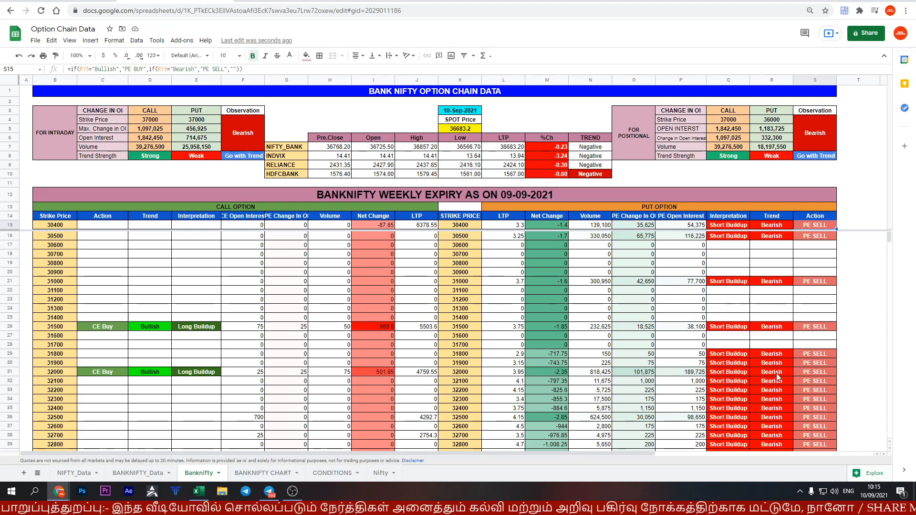
pyautogui.scroll(-10, 777, 377)
pyautogui.scroll(-10, 140, 281)
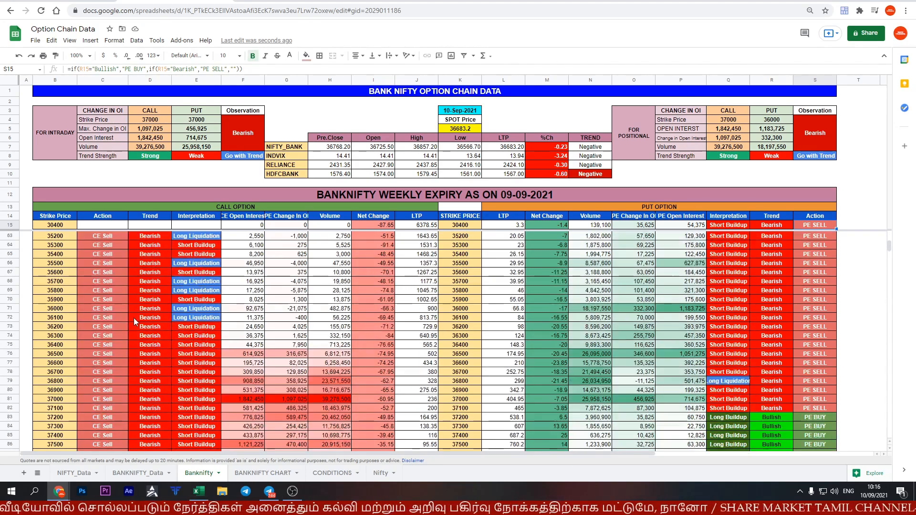
pyautogui.scroll(3, 86, 362)
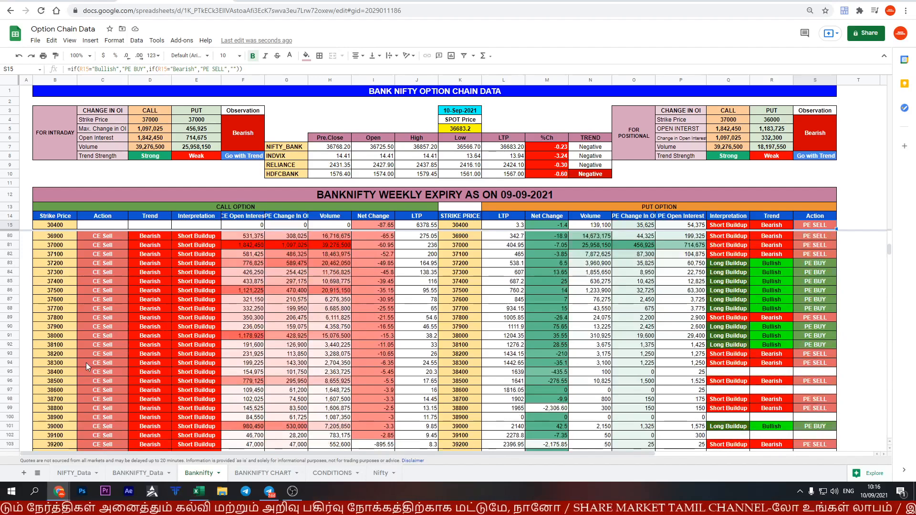
pyautogui.scroll(17, 212, 272)
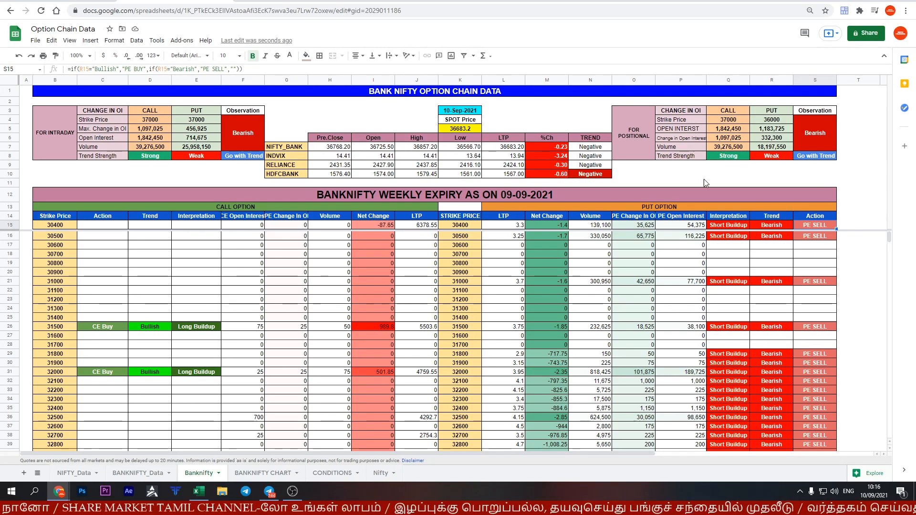
pyautogui.scroll(-20, 585, 228)
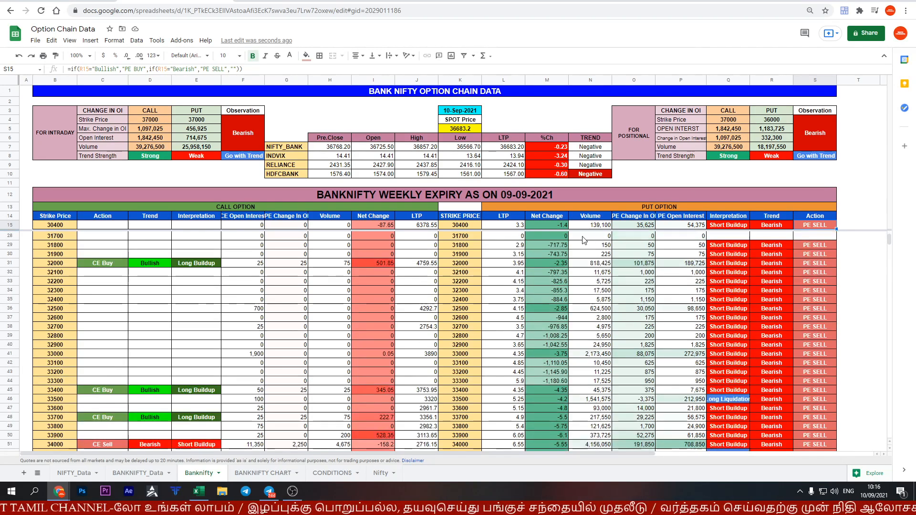
pyautogui.scroll(-5, 579, 245)
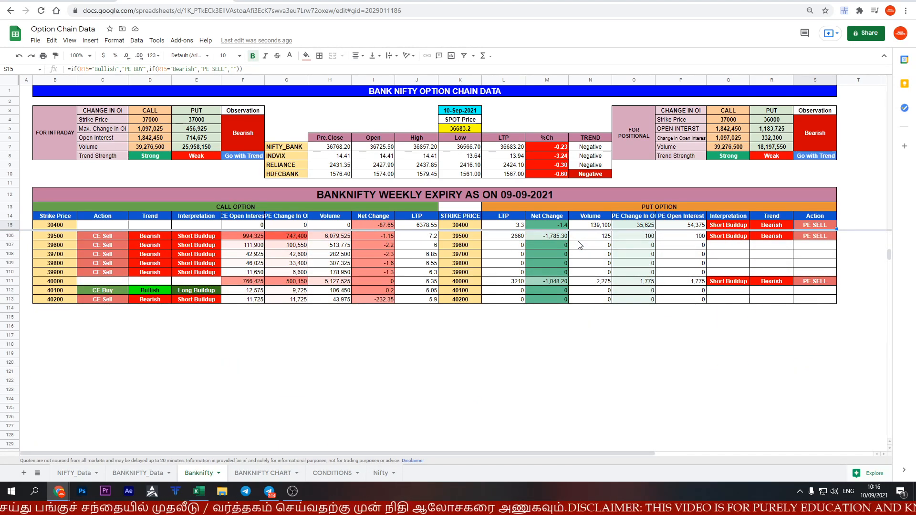
# Open nseindia.com in a new browser tab and view NiftyTrader's Bank Nifty open interest chart for reference
pyautogui.hotkey('ctrl', 't')
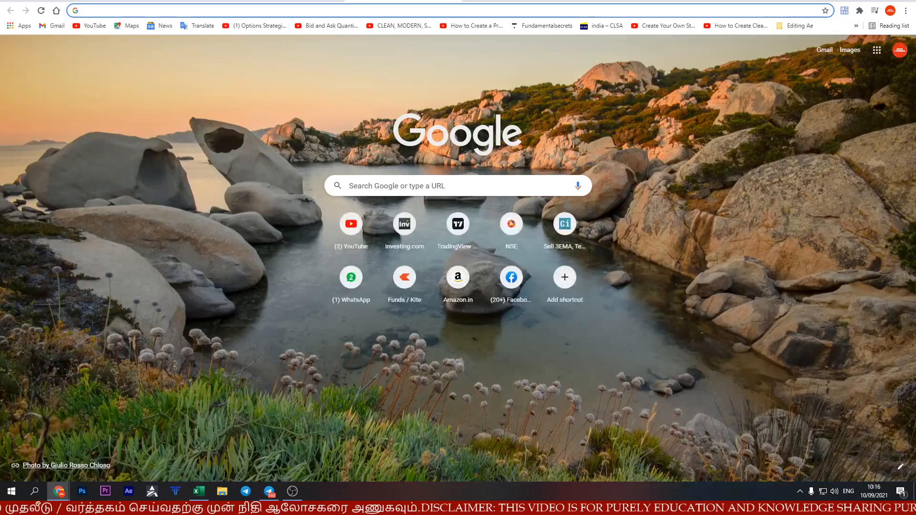
pyautogui.write('n')
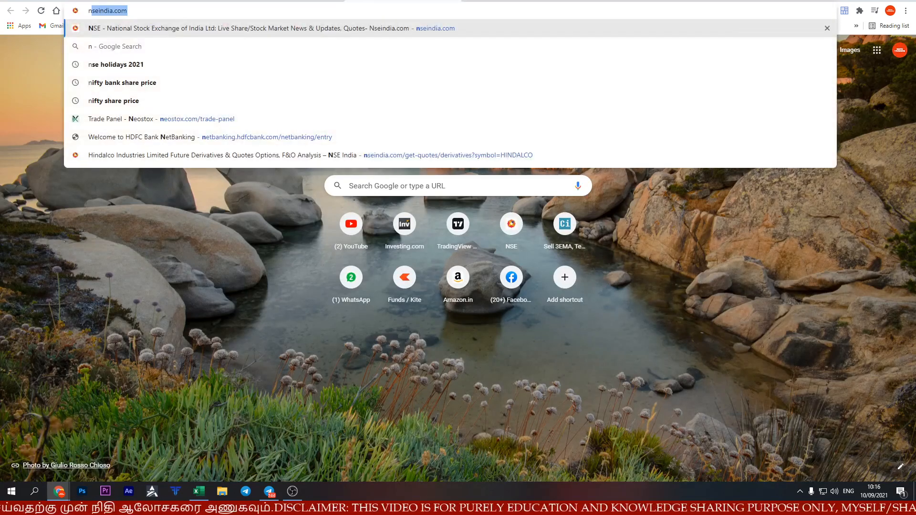
pyautogui.press('Return')
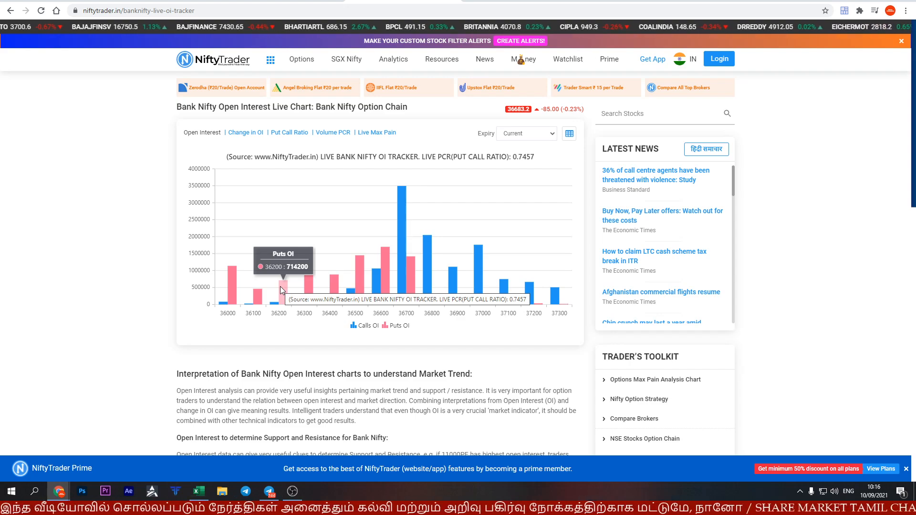
# Switch back to the Option Chain Data spreadsheet and review the open interest rows on the Banknifty sheet
pyautogui.click(175, 0)
pyautogui.scroll(10, 237, 226)
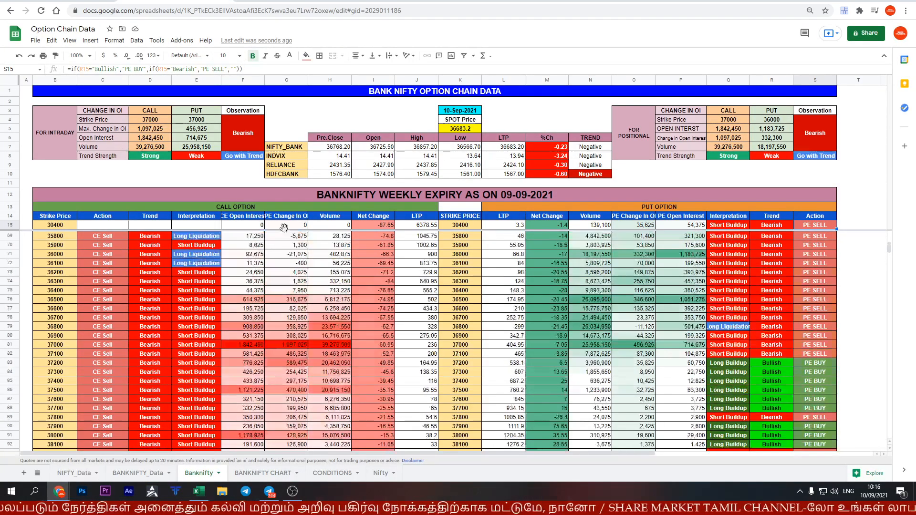
pyautogui.click(325, 237)
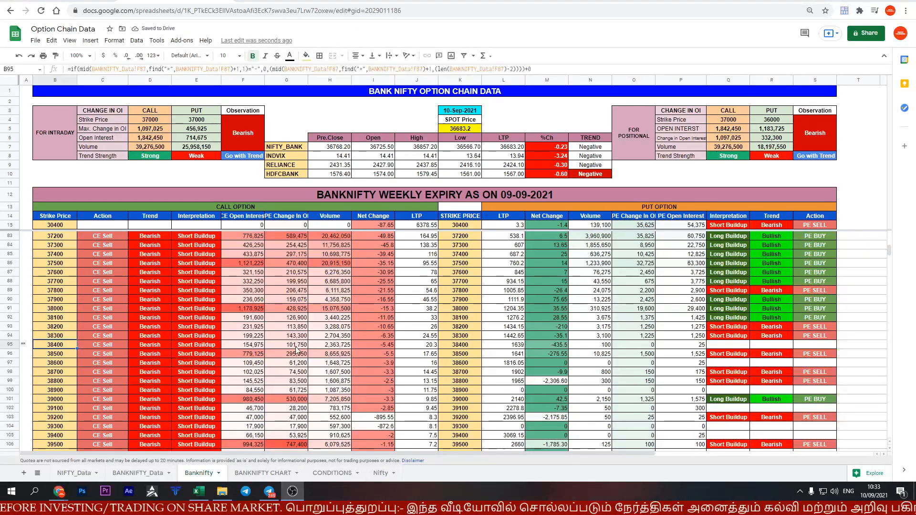
pyautogui.scroll(-5, 298, 351)
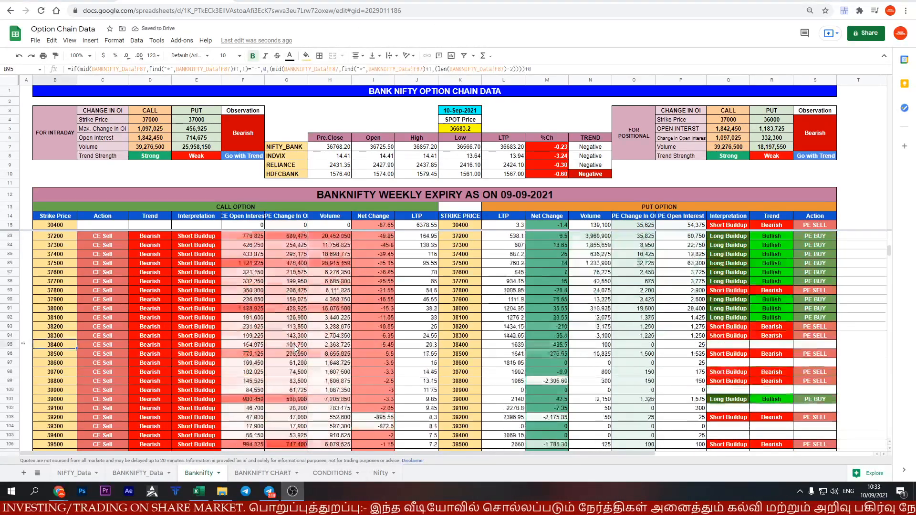
pyautogui.scroll(5, 298, 350)
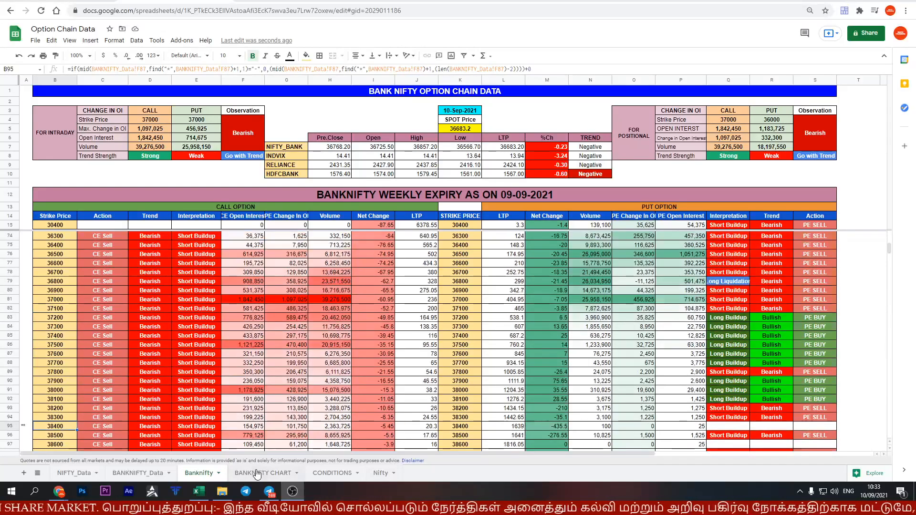
# On the BANKNIFTY CHART sheet, enter the title OPEN INTEREST across A1:C1
pyautogui.click(248, 472)
pyautogui.moveTo(47, 91); pyautogui.dragTo(128, 90)
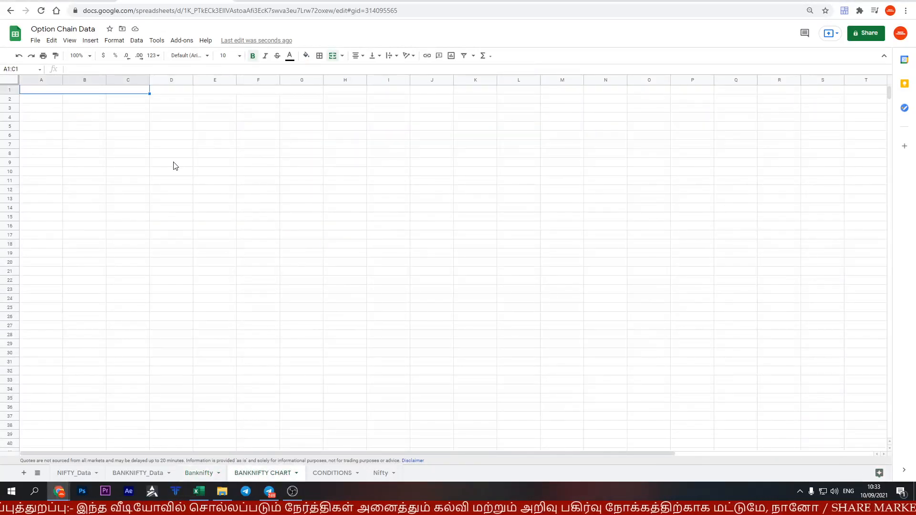
pyautogui.write('C')
pyautogui.write('PEN ')
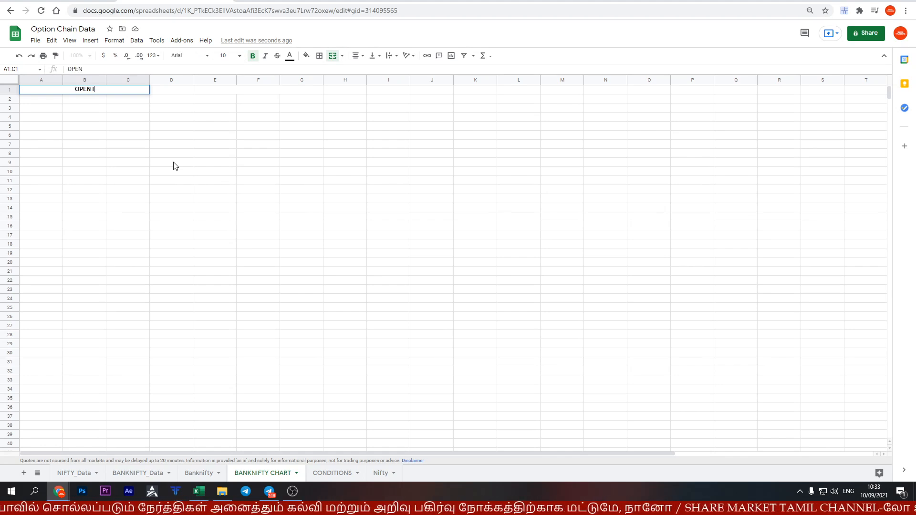
pyautogui.write('INTEREST')
pyautogui.press('Return')
# Enter the headers STRIKE PRICE, CE OPEN INT and PE OPEN INT in A2:C2 of the BANKNIFTY CHART sheet
pyautogui.write('STRIKE PRICE')
pyautogui.press('Tab')
pyautogui.write('C')
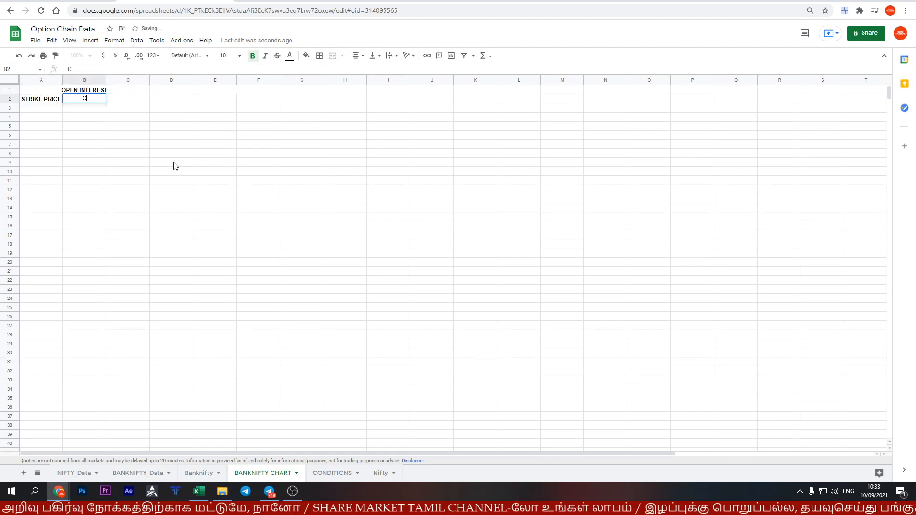
pyautogui.write('E OPEN INT')
pyautogui.press('Tab')
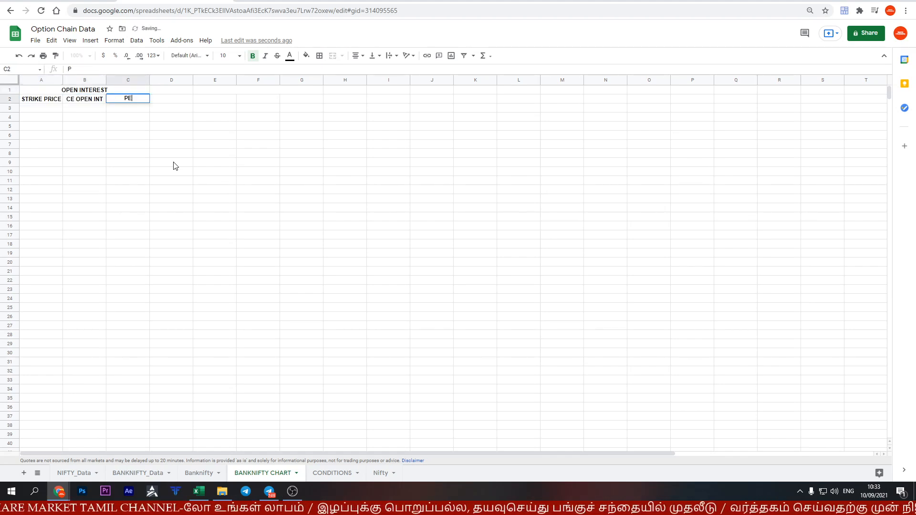
pyautogui.write('PE OPEN INT')
pyautogui.press('Return')
# Link A3 to the 34500 strike price in Banknifty!K56 and fill the formula down column A to row 38
pyautogui.write('=')
pyautogui.click(191, 472)
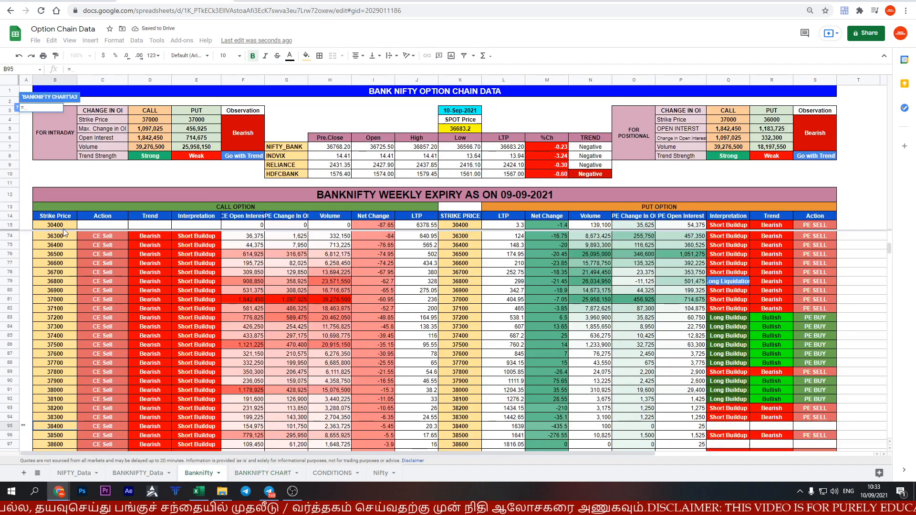
pyautogui.scroll(5, 512, 448)
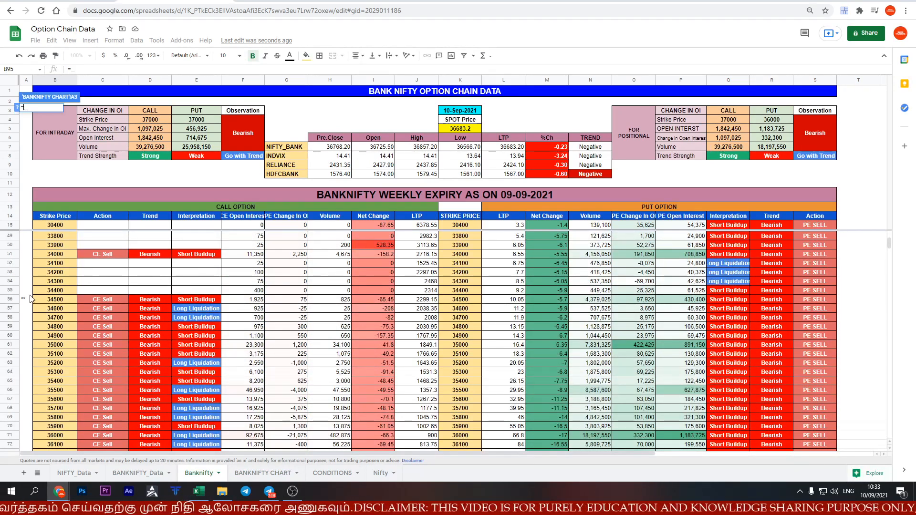
pyautogui.scroll(-10, 470, 307)
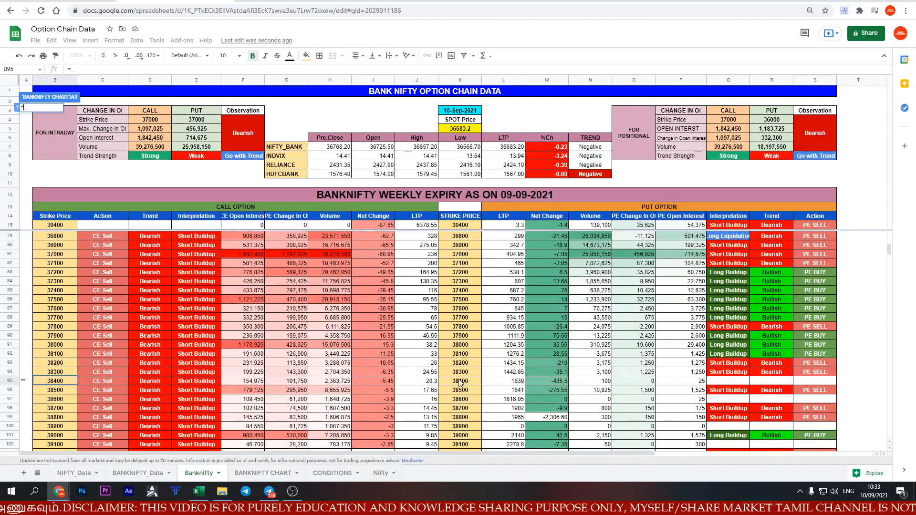
pyautogui.scroll(10, 461, 382)
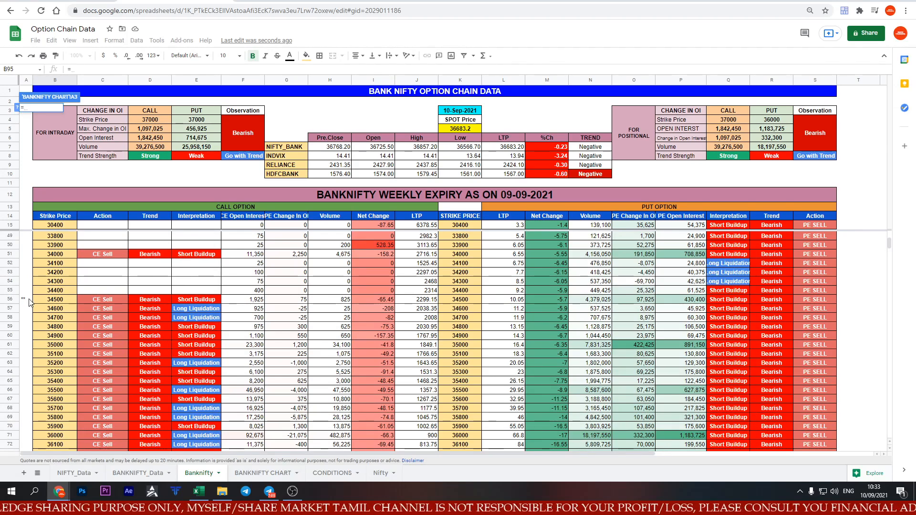
pyautogui.click(455, 302)
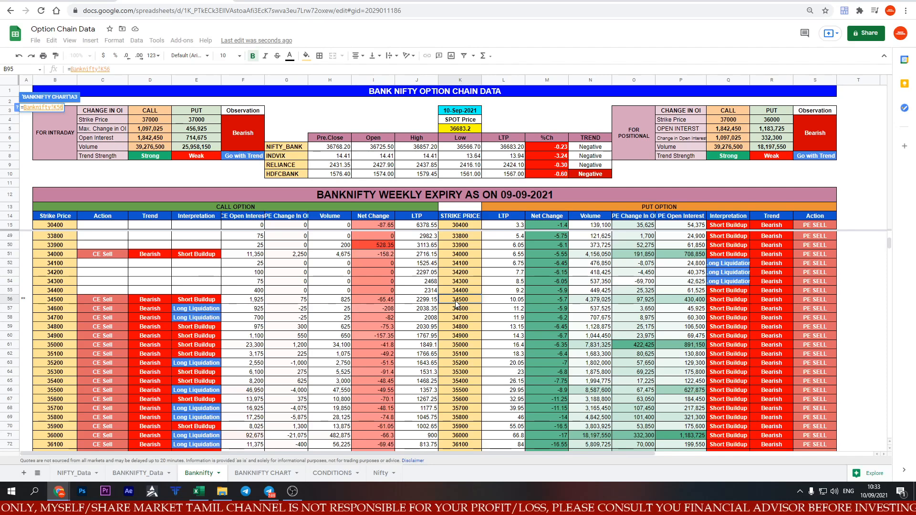
pyautogui.press('Return')
pyautogui.moveTo(63, 112); pyautogui.dragTo(43, 429)
pyautogui.click(43, 427)
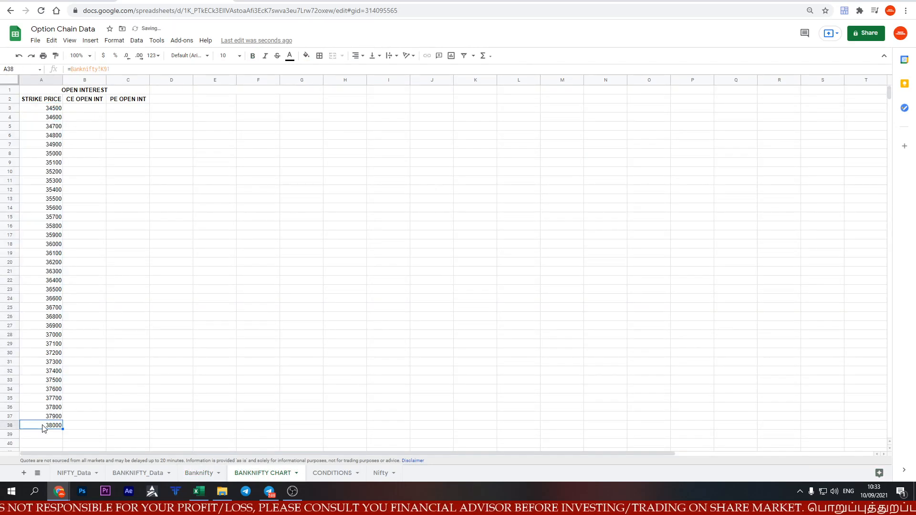
pyautogui.press('Delete')
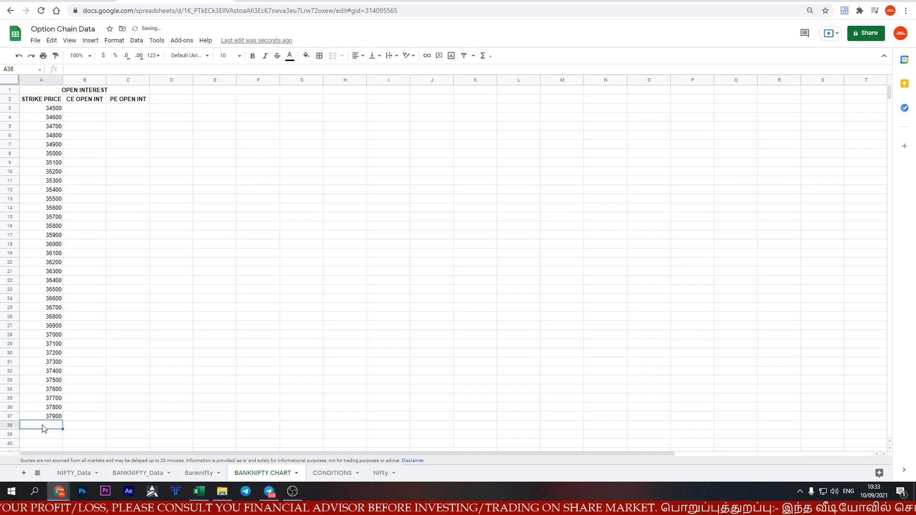
pyautogui.click(214, 473)
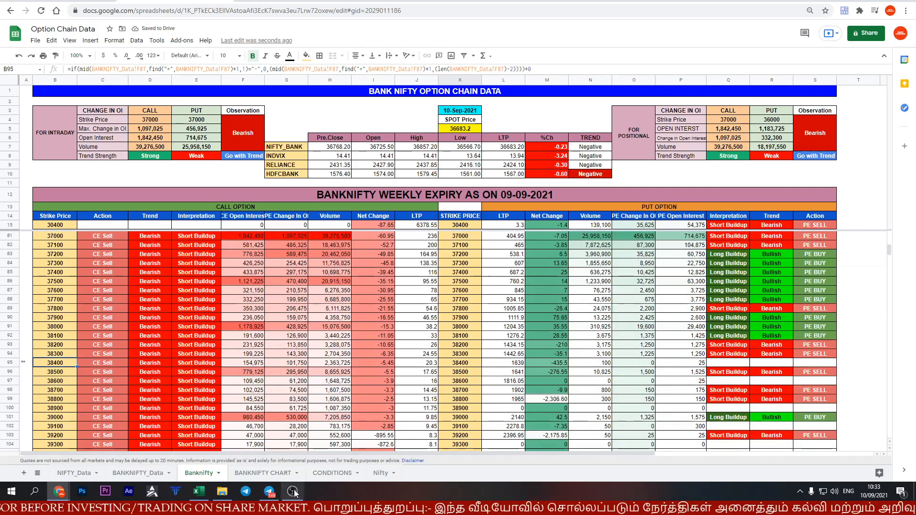
pyautogui.click(268, 475)
pyautogui.scroll(-3, 50, 398)
pyautogui.hotkey('ctrl', 'z')
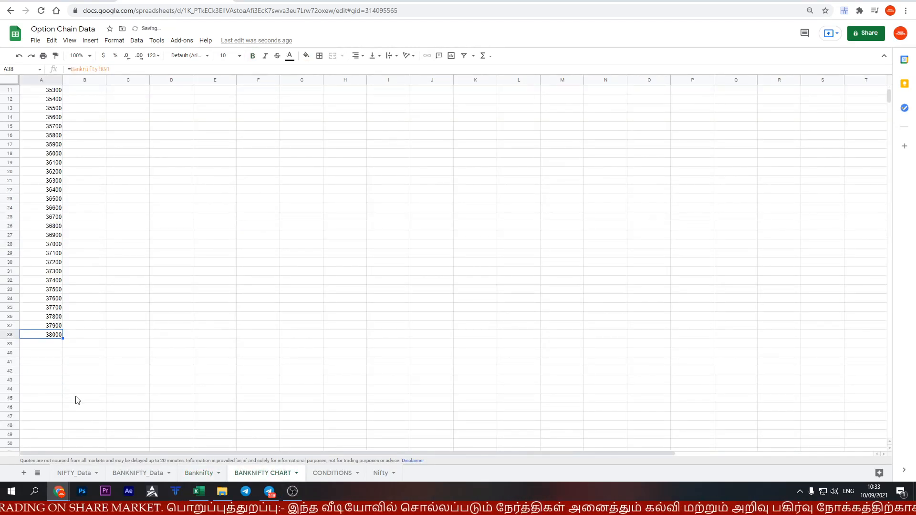
# Extend the strike price formulas in column A from row 38 down to row 42
pyautogui.moveTo(62, 340); pyautogui.dragTo(61, 374)
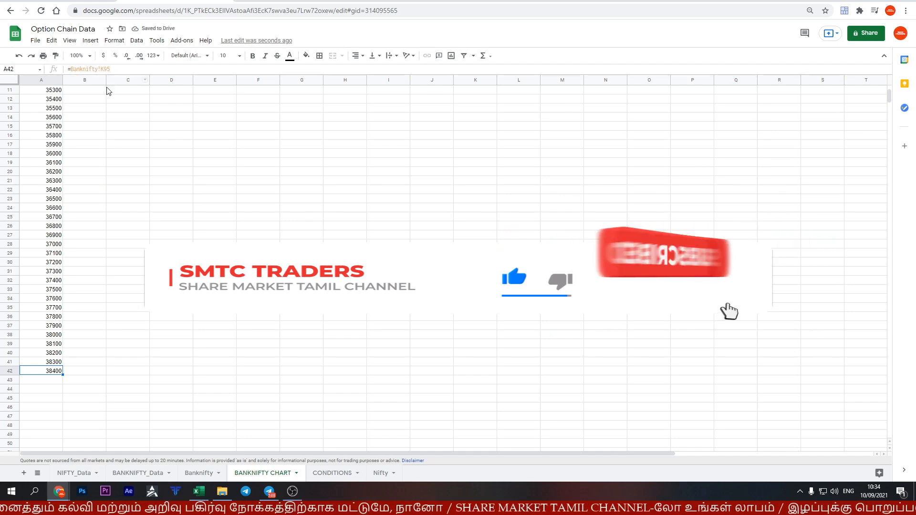
pyautogui.scroll(3, 115, 143)
# Link B3 to the call open interest in Banknifty!F56 and fill the formula down to B42
pyautogui.click(86, 108)
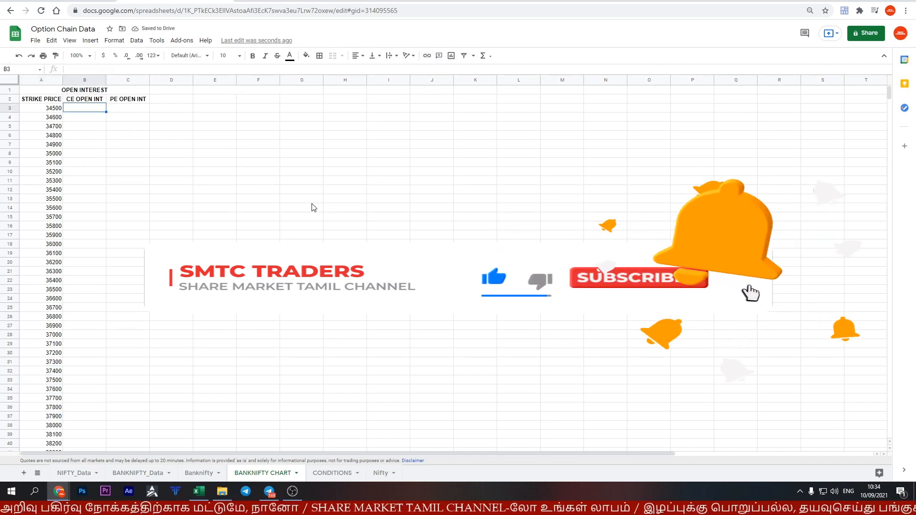
pyautogui.write('=')
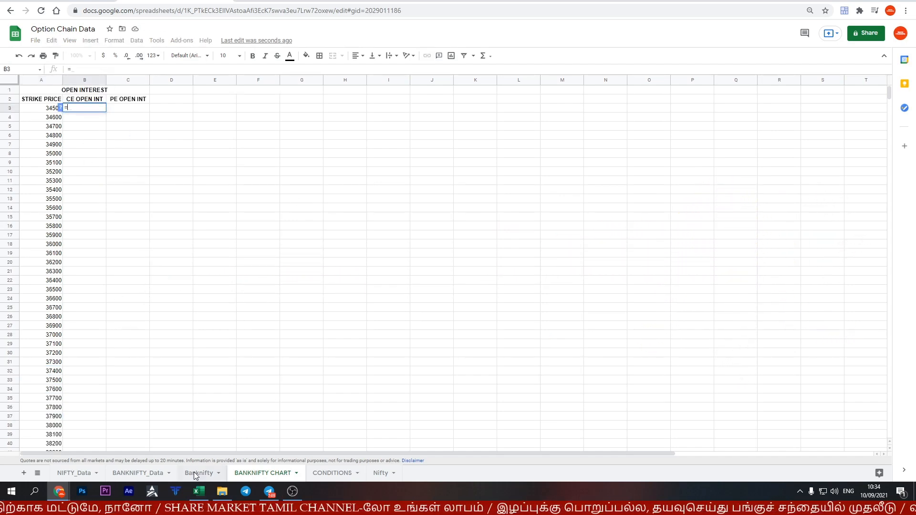
pyautogui.click(194, 473)
pyautogui.scroll(1, 68, 296)
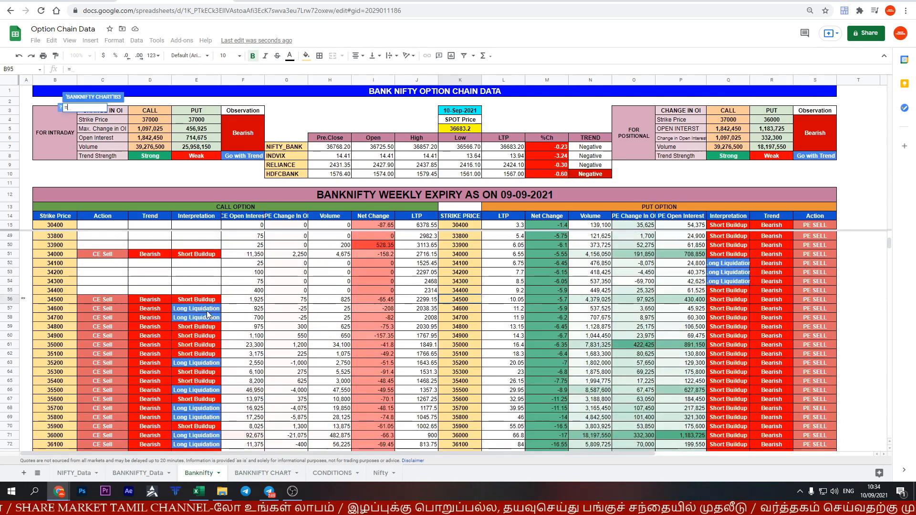
pyautogui.click(253, 302)
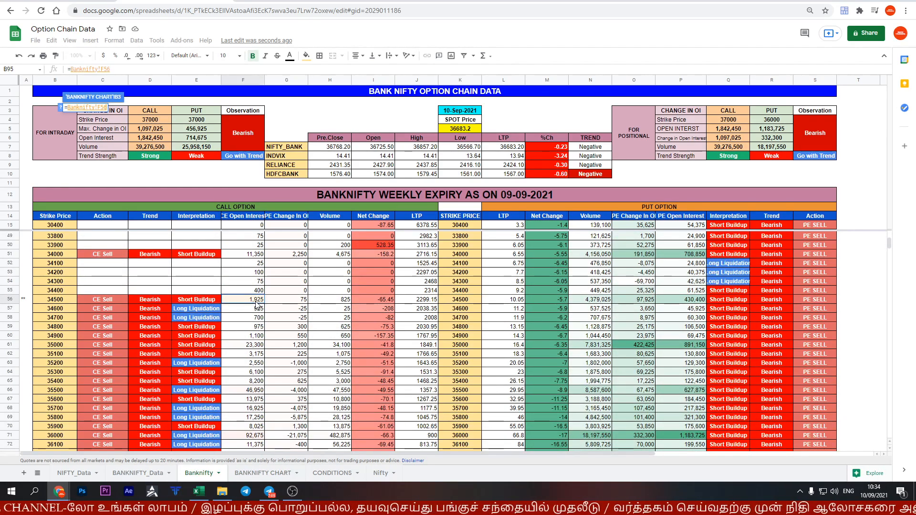
pyautogui.press('Return')
pyautogui.moveTo(105, 113); pyautogui.dragTo(91, 398)
pyautogui.scroll(2, 168, 281)
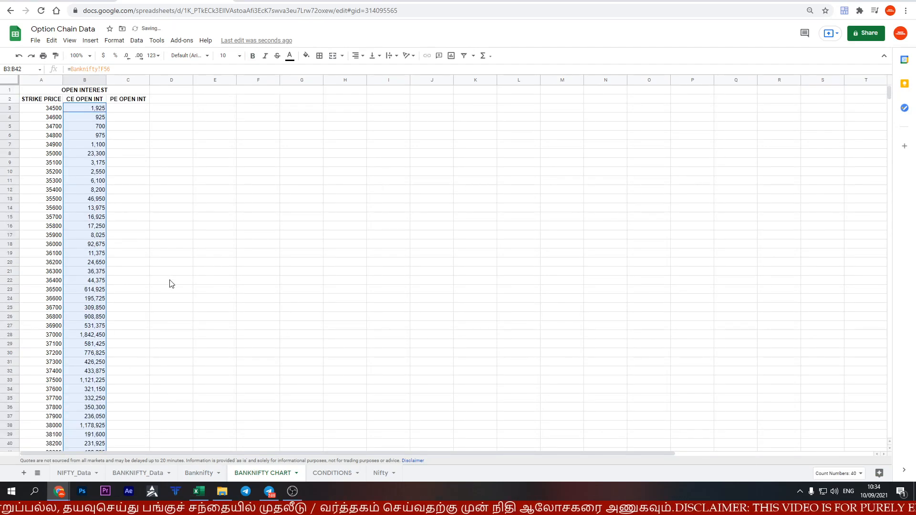
# Link C3 to the put open interest in Banknifty!P56 and fill the formula down to C42
pyautogui.click(139, 110)
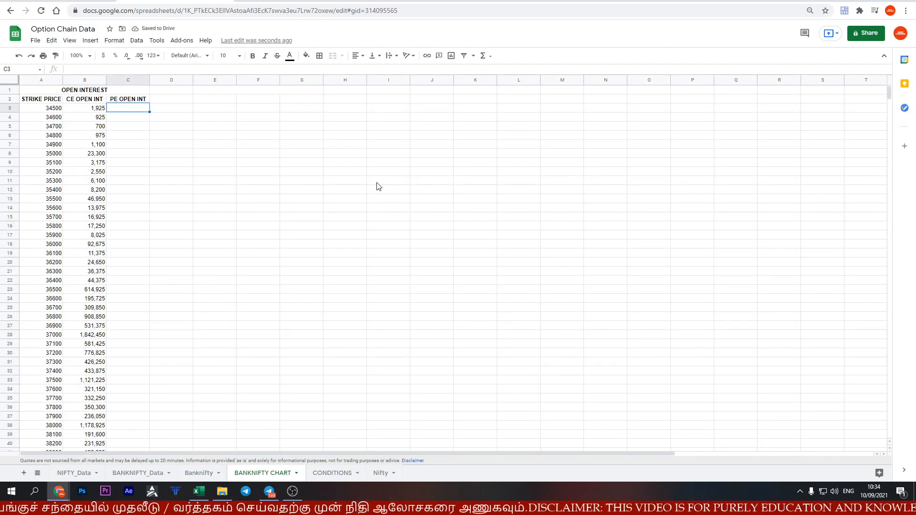
pyautogui.write('=')
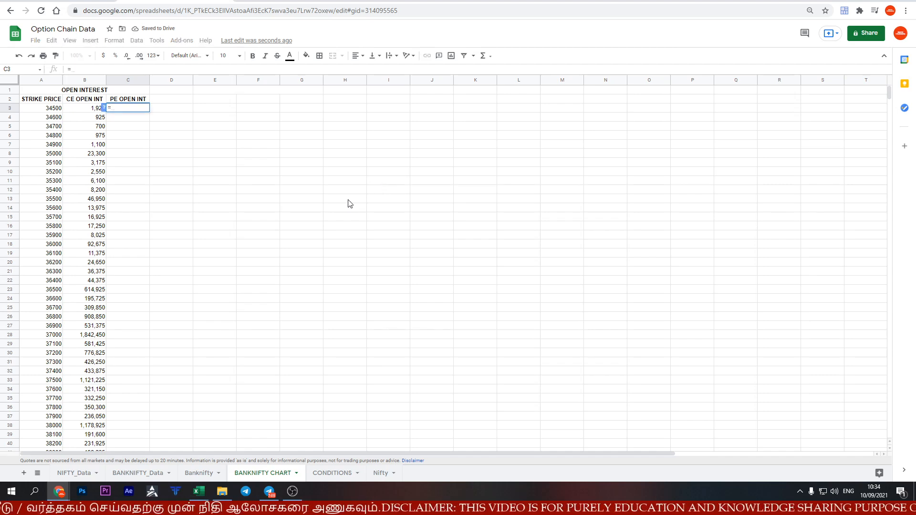
pyautogui.click(119, 473)
pyautogui.click(195, 473)
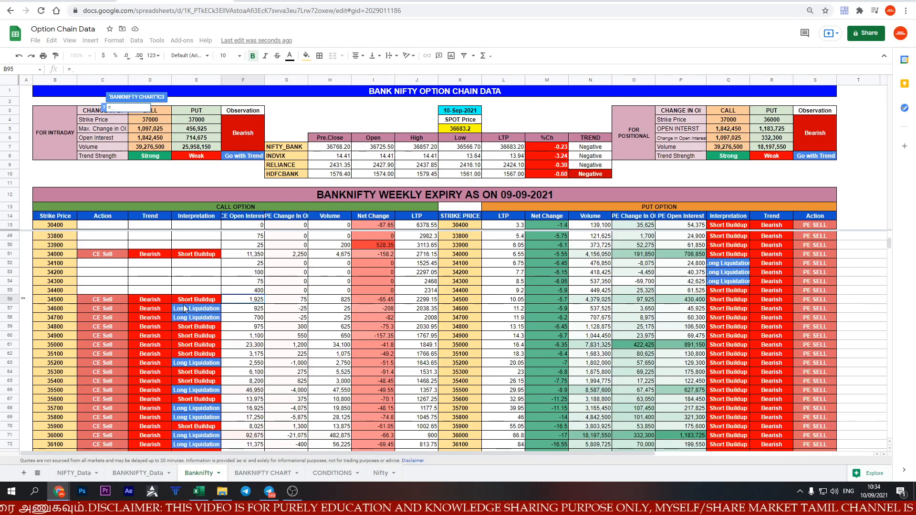
pyautogui.click(683, 303)
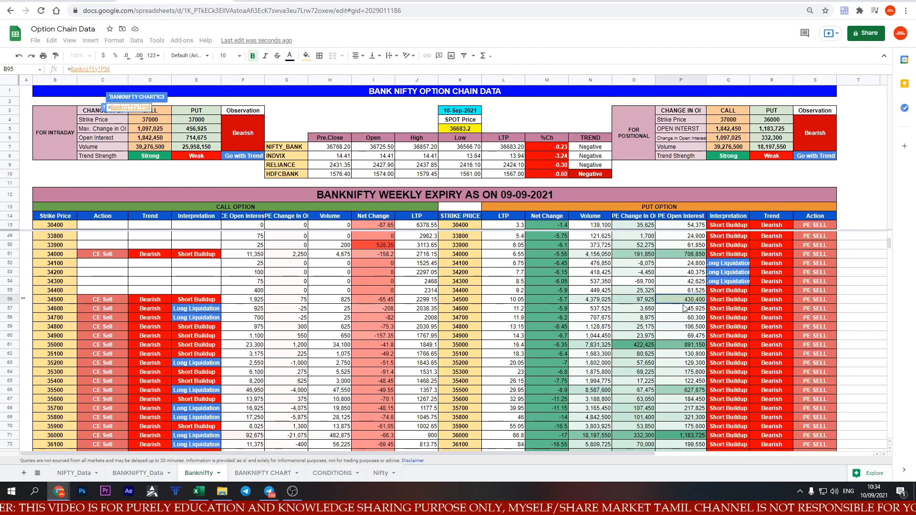
pyautogui.press('Return')
pyautogui.moveTo(149, 112); pyautogui.dragTo(146, 189)
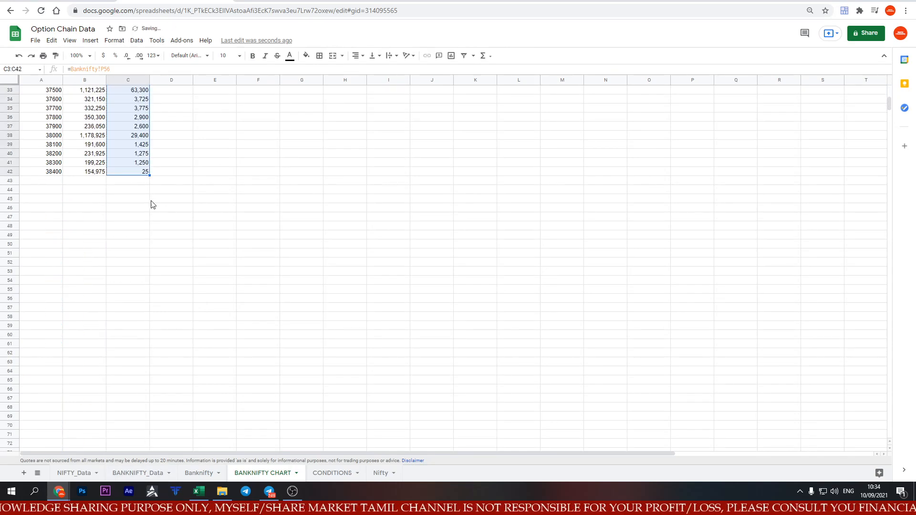
pyautogui.scroll(6, 199, 252)
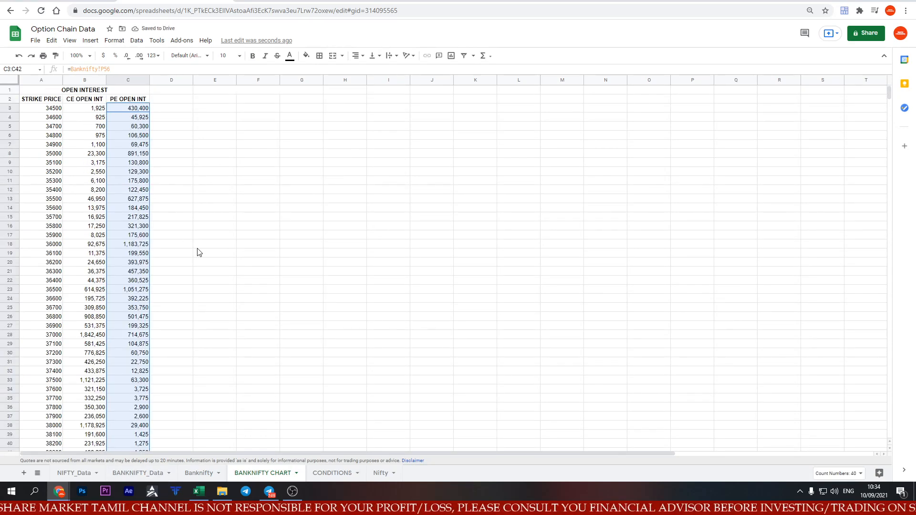
# Enter the title CHANGE IN OPEN INTEREST across E1:G1 for a second table
pyautogui.click(237, 92)
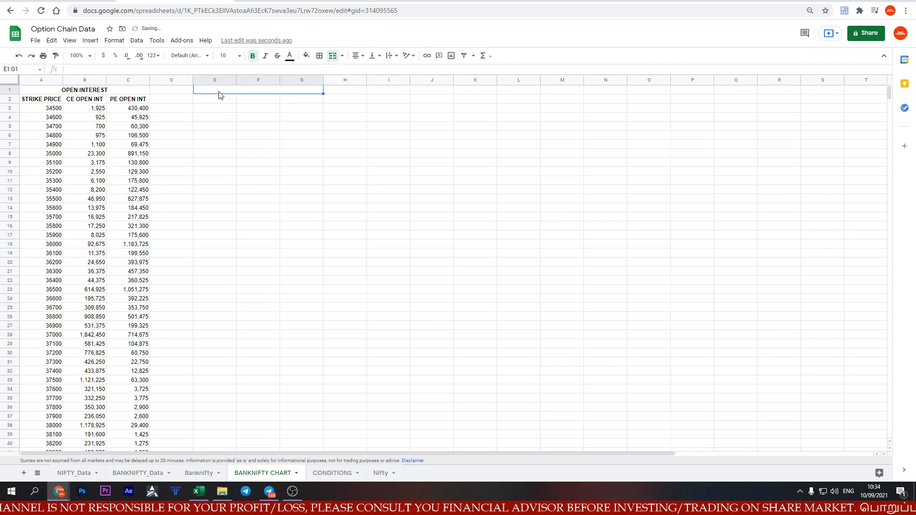
pyautogui.write('CHANGE IN')
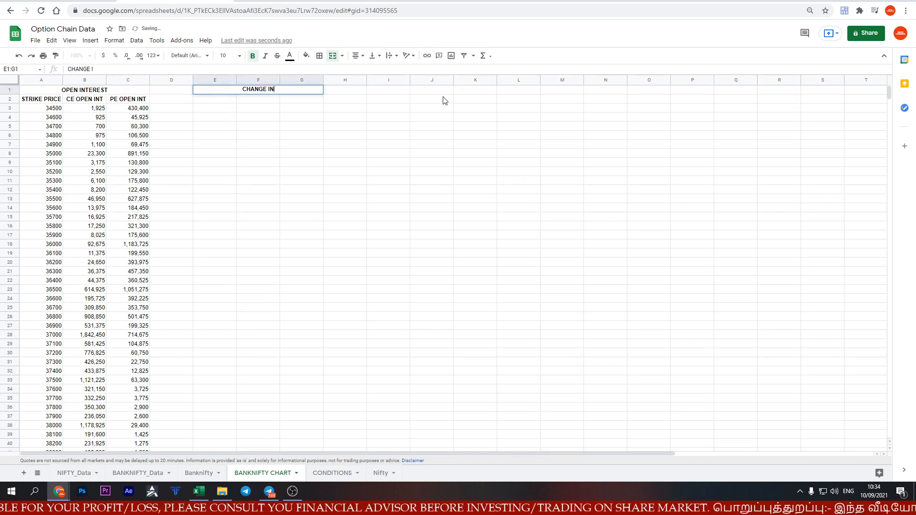
pyautogui.write(' OPEN INTEREST')
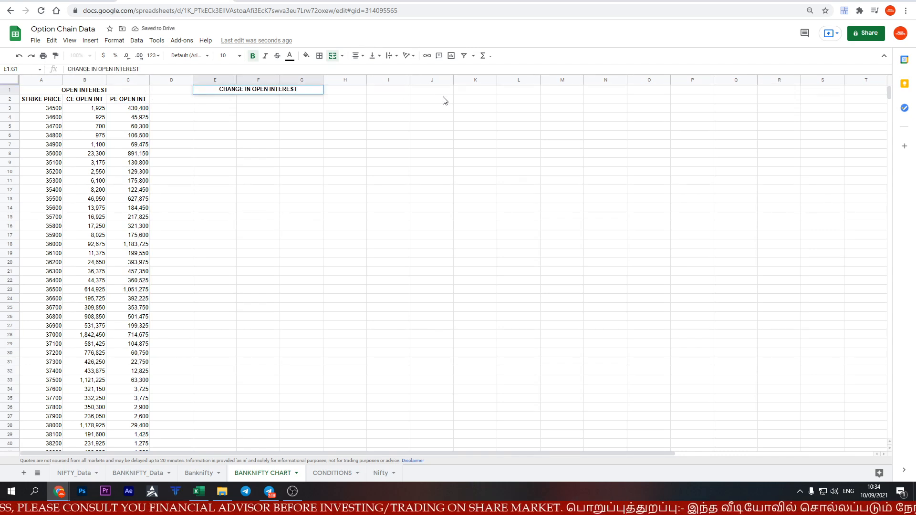
pyautogui.press('Return')
# Copy the column headers from A2:C2 into E2:G2 of the second table
pyautogui.press('Left')
pyautogui.press('Left')
pyautogui.press('Left')
pyautogui.press('Left')
pyautogui.hotkey('shift', 'Right')
pyautogui.hotkey('shift', 'Right')
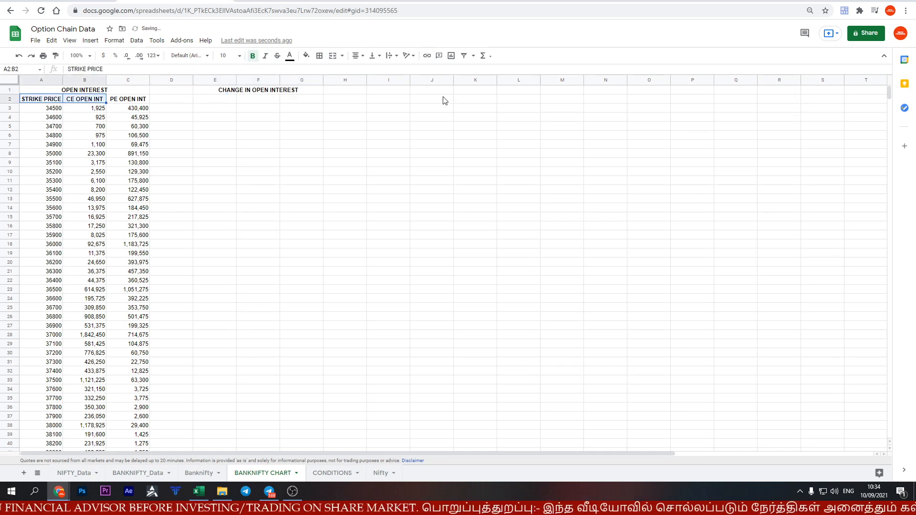
pyautogui.hotkey('ctrl', 'c')
pyautogui.press('Right')
pyautogui.press('Right')
pyautogui.press('Right')
pyautogui.press('Right')
pyautogui.hotkey('ctrl', 'v')
# Rename the copied open interest headers in F2 and G2 to CE COI and PE COI
pyautogui.press('Right')
pyautogui.press('F2')
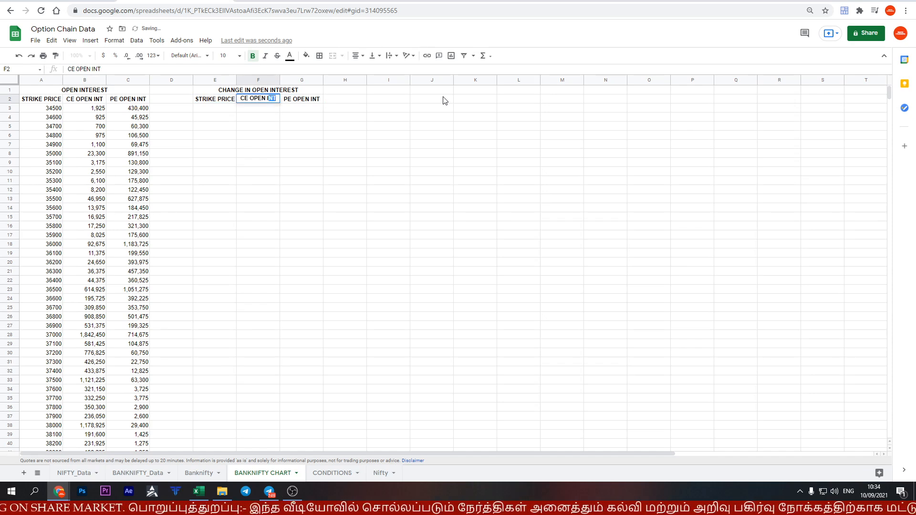
pyautogui.write('COI')
pyautogui.press('Tab')
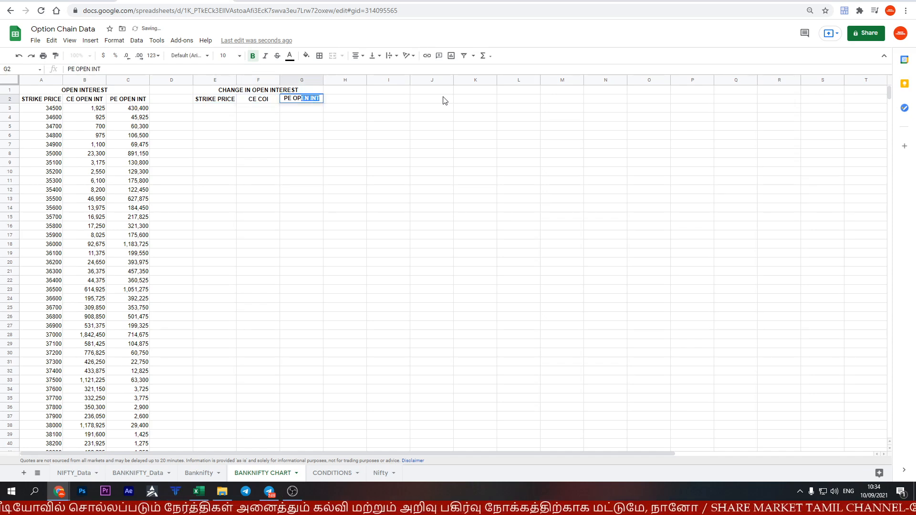
pyautogui.press('Tab')
# Copy the title and header block E1:G2 into I1:K2 for a third table
pyautogui.press('Up')
pyautogui.press('Left')
pyautogui.hotkey('shift', 'Down')
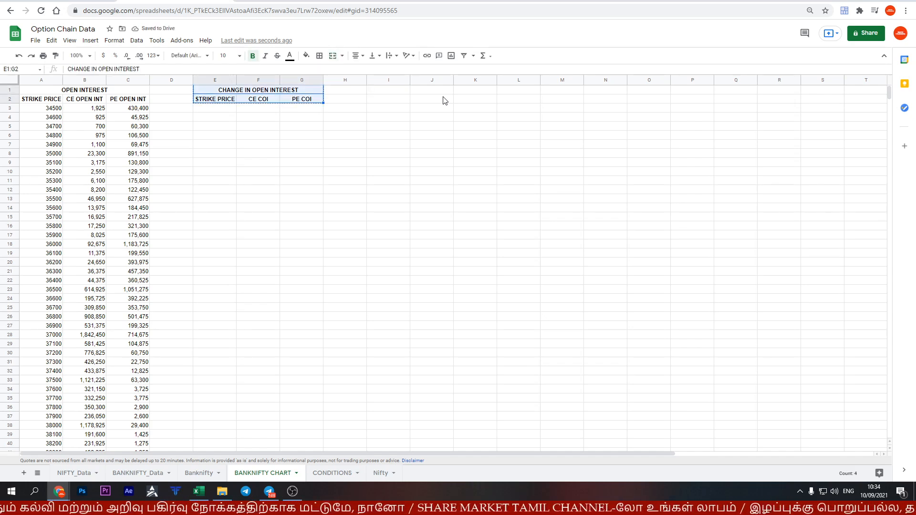
pyautogui.hotkey('ctrl', 'c')
pyautogui.press('Right')
pyautogui.press('Right')
pyautogui.hotkey('ctrl', 'v')
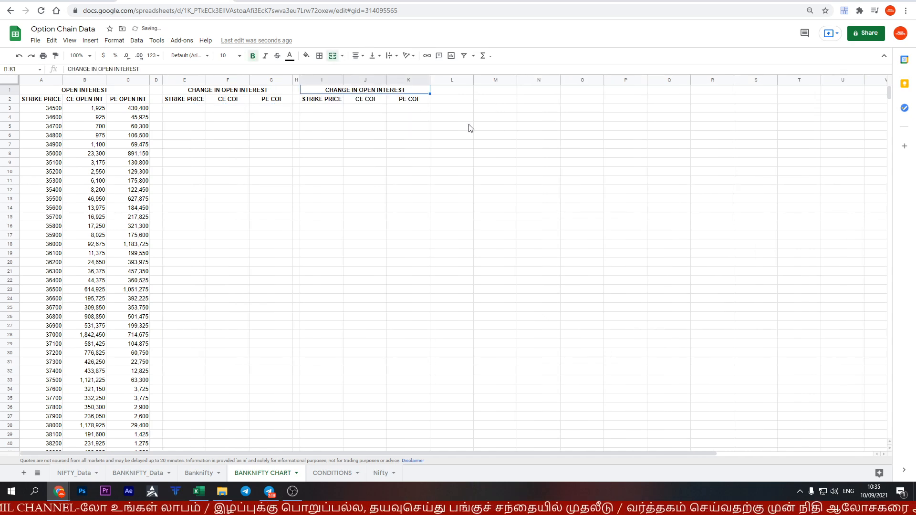
# Retitle the third table Volume in I1:K1 and change its call header in J2 to CE Volume
pyautogui.write('Volume')
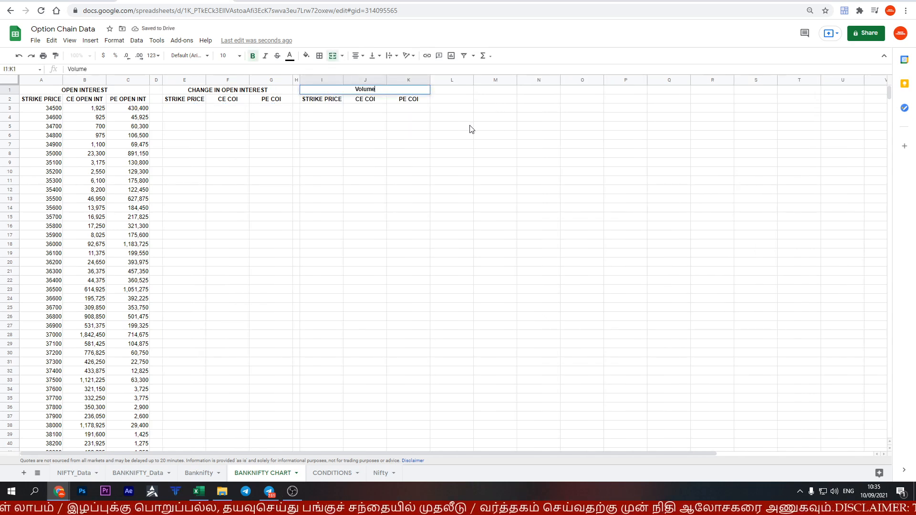
pyautogui.press('Down')
pyautogui.press('Right')
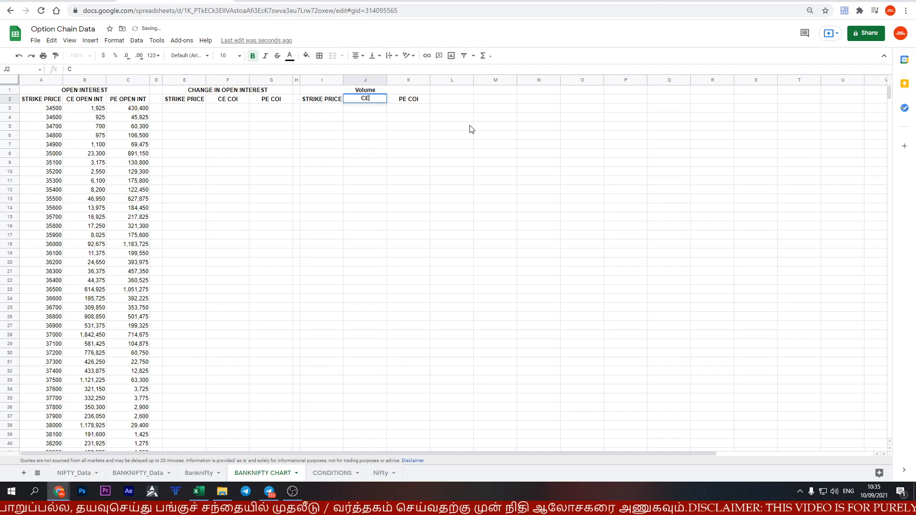
pyautogui.press('Tab')
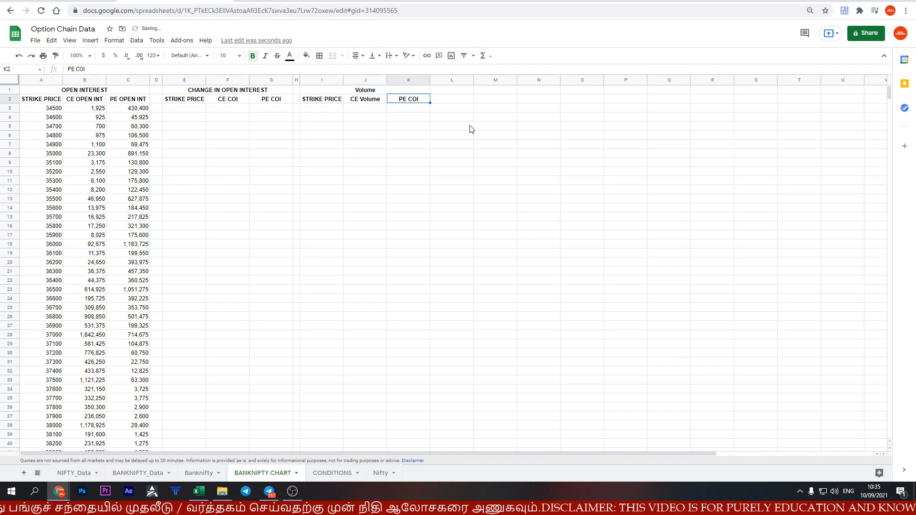
pyautogui.scroll(5, 313, 312)
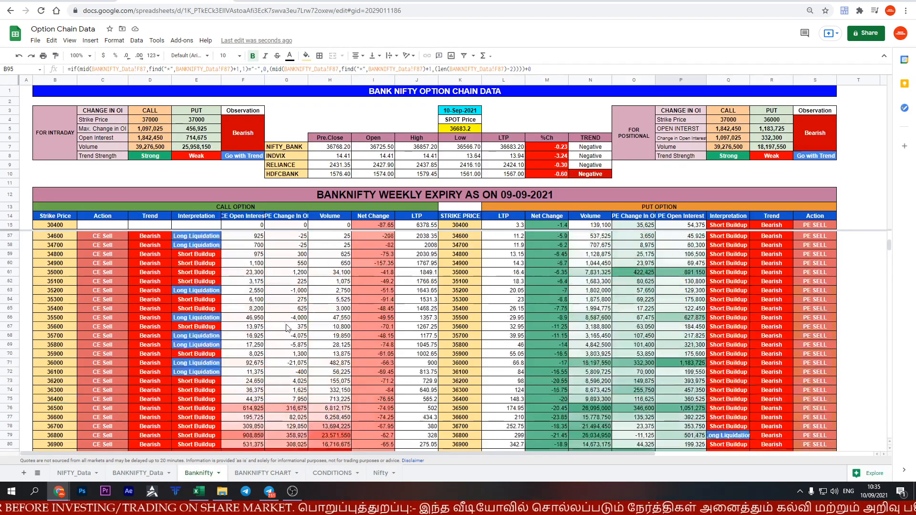
# Return to the BANKNIFTY CHART sheet and retitle the fourth table in M1:O1 as Price
pyautogui.click(262, 473)
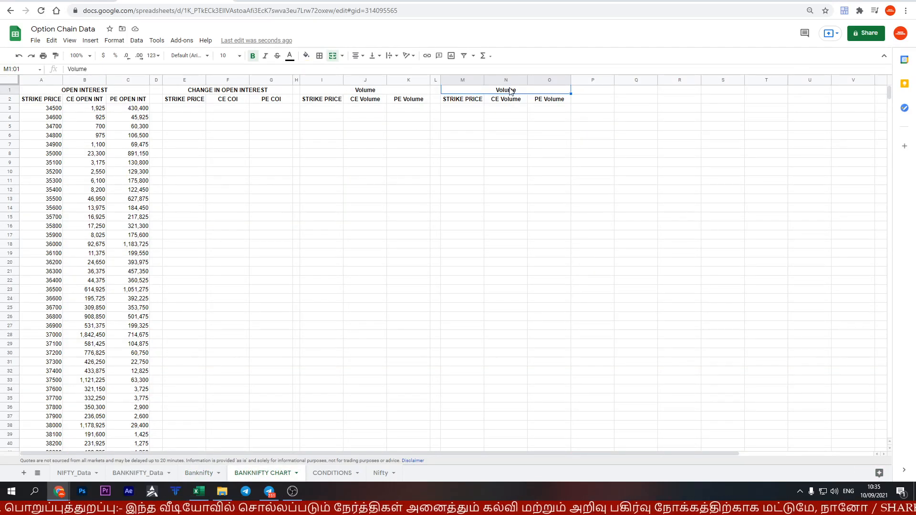
pyautogui.write('Price')
pyautogui.press('Return')
pyautogui.press('Return')
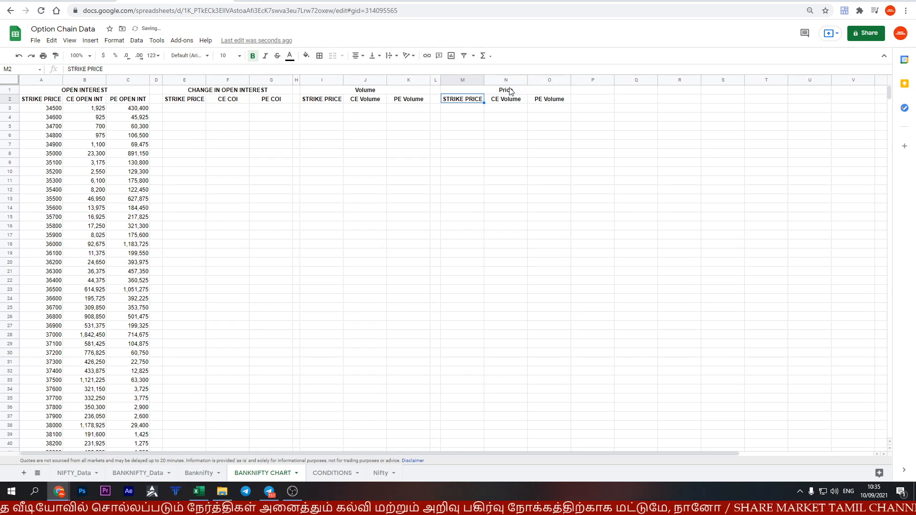
# Rename the fourth table's volume headers in N2 and O2 to CE LTP and PE LTP
pyautogui.press('BackSpace')
pyautogui.write('LTP')
pyautogui.press('Tab')
pyautogui.press('Return')
pyautogui.press('BackSpace')
pyautogui.press('BackSpace')
pyautogui.press('BackSpace')
pyautogui.press('BackSpace')
pyautogui.press('BackSpace')
pyautogui.press('BackSpace')
pyautogui.write('LTP')
pyautogui.press('Return')
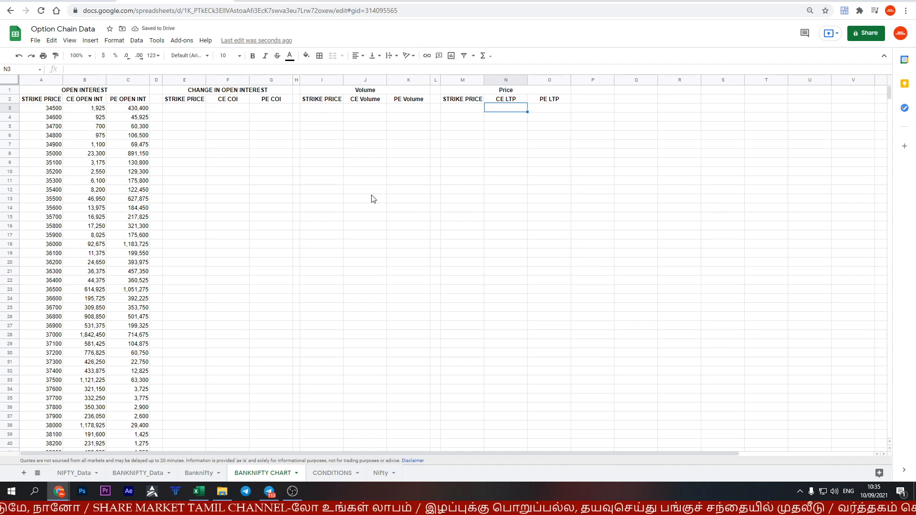
# Link the change in open interest table's strike price in E3 to A3 and fill the formula down to E42
pyautogui.click(55, 109)
pyautogui.click(184, 109)
pyautogui.write('=A3')
pyautogui.press('Return')
pyautogui.click(184, 108)
pyautogui.moveTo(206, 112); pyautogui.dragTo(177, 127)
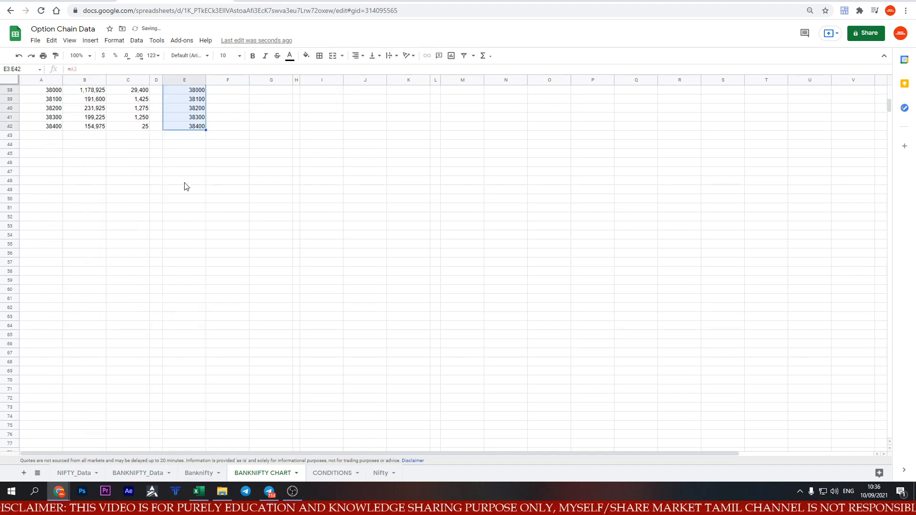
pyautogui.scroll(7, 183, 191)
# Link the Volume table's strike price in I3 to E3 and fill the formula down to I42
pyautogui.click(336, 107)
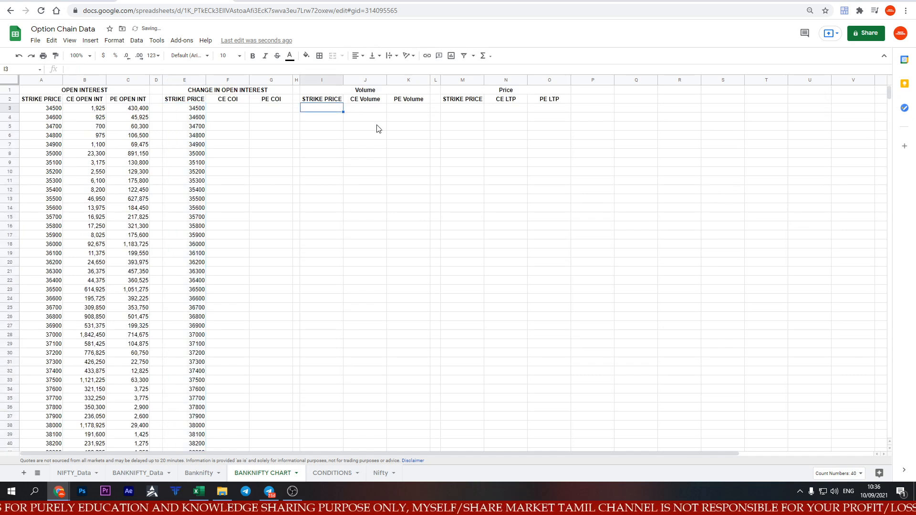
pyautogui.write('=')
pyautogui.click(198, 109)
pyautogui.press('Return')
pyautogui.click(305, 109)
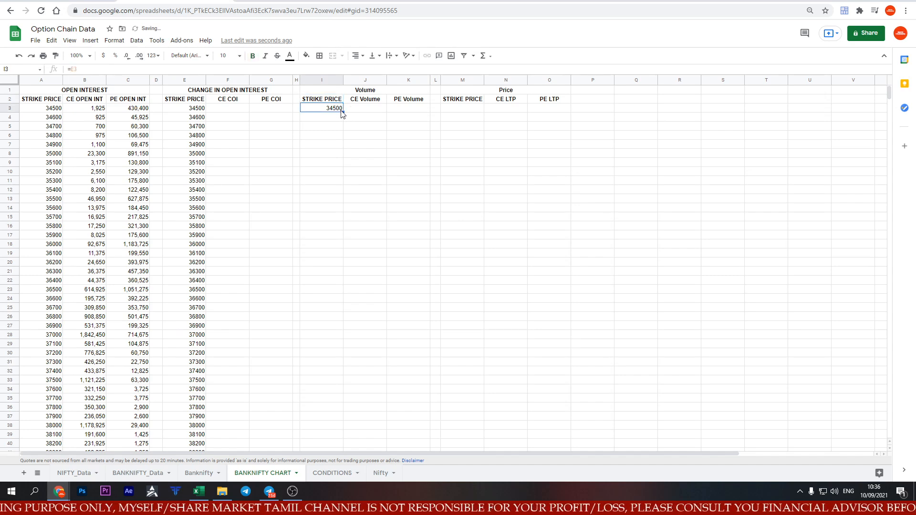
pyautogui.moveTo(345, 112); pyautogui.dragTo(345, 451)
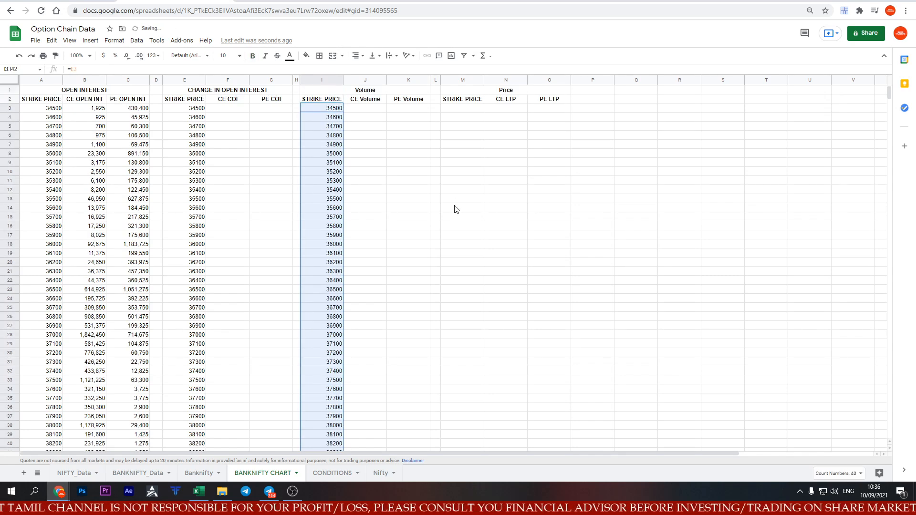
# Link the Price table's strike price in M3 to I3 and fill the formula down to M42
pyautogui.click(450, 109)
pyautogui.write('=')
pyautogui.click(327, 110)
pyautogui.press('Return')
pyautogui.click(479, 108)
pyautogui.moveTo(484, 112); pyautogui.dragTo(444, 120)
pyautogui.scroll(12, 303, 249)
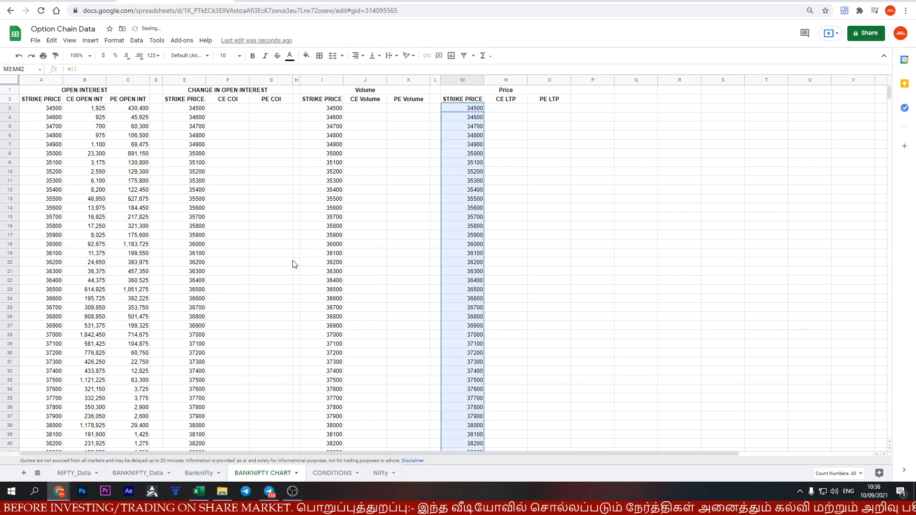
# Link CE COI cell F3 to Banknifty!G56, the call change in open interest at strike 34500, and fill down to F42
pyautogui.click(226, 110)
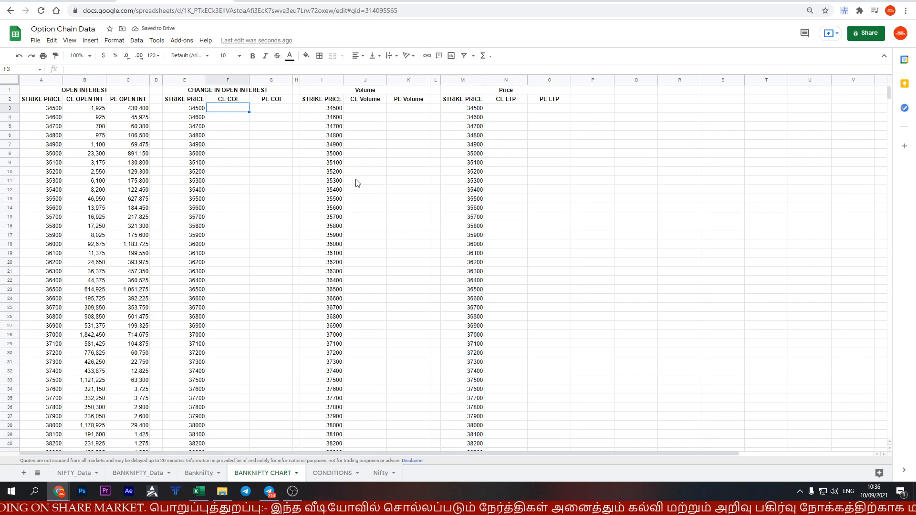
pyautogui.write('=')
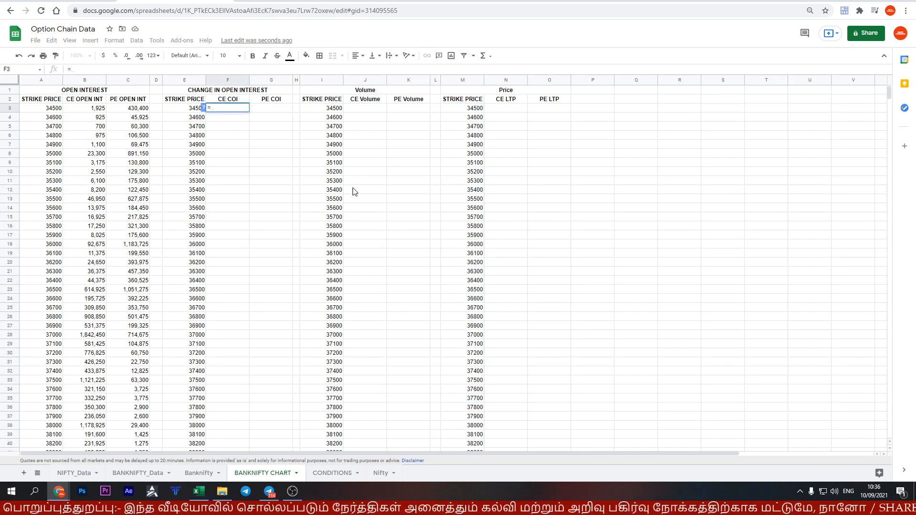
pyautogui.click(200, 474)
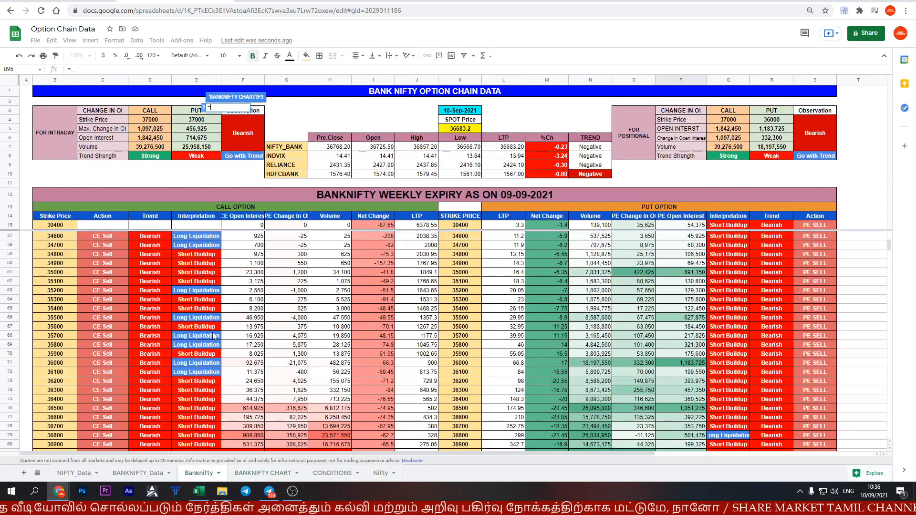
pyautogui.scroll(4, 213, 336)
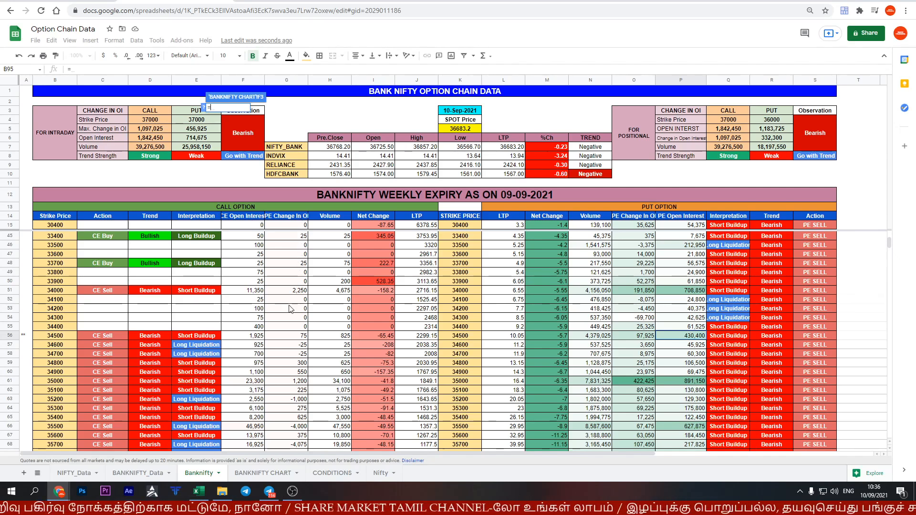
pyautogui.click(289, 336)
pyautogui.press('Return')
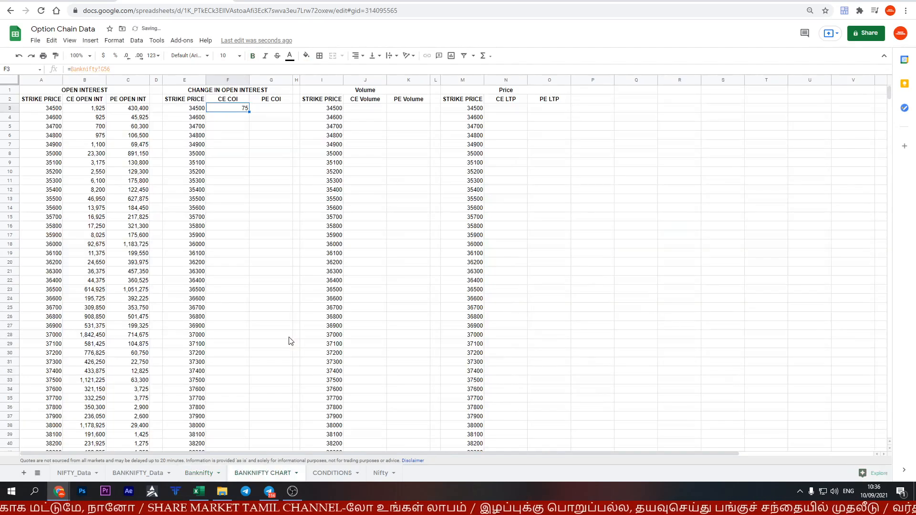
pyautogui.moveTo(248, 111); pyautogui.dragTo(237, 365)
pyautogui.scroll(3, 286, 341)
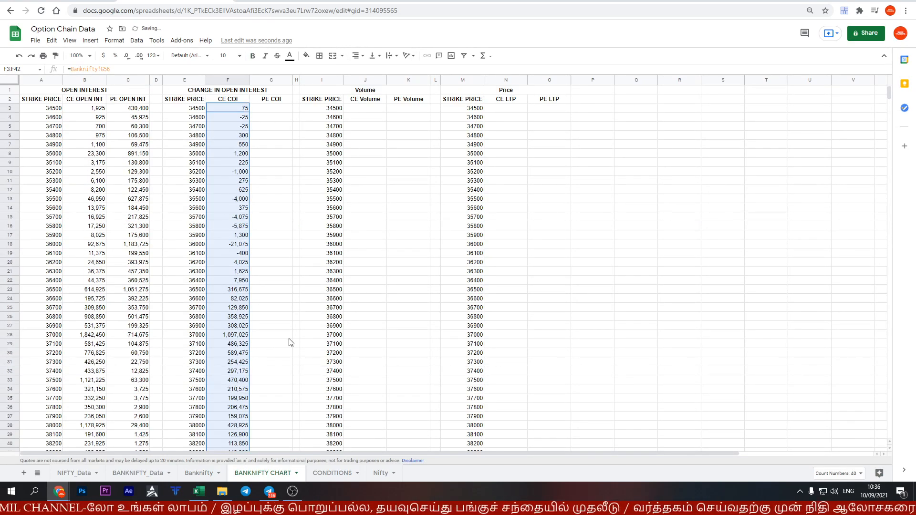
# Link PE COI cell G3 to Banknifty!O56, the put change in open interest at strike 34500, and fill down to G42
pyautogui.click(281, 107)
pyautogui.write('=')
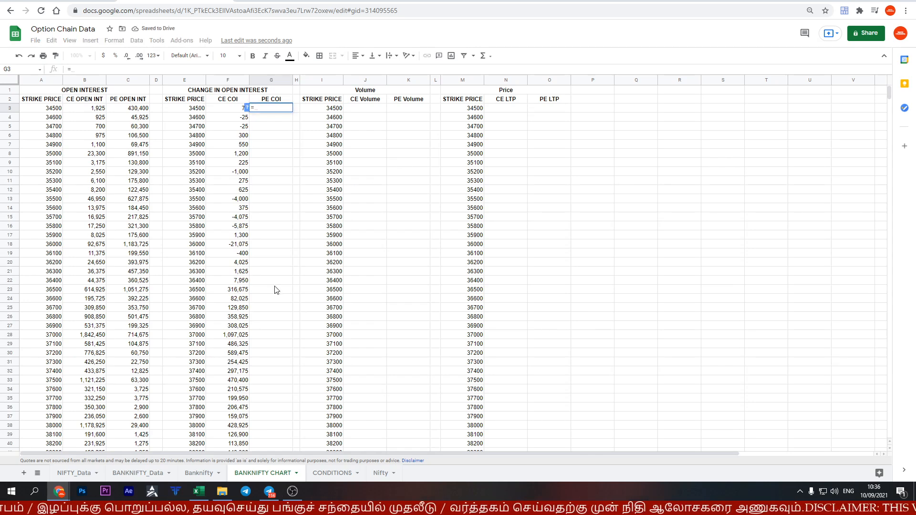
pyautogui.click(199, 473)
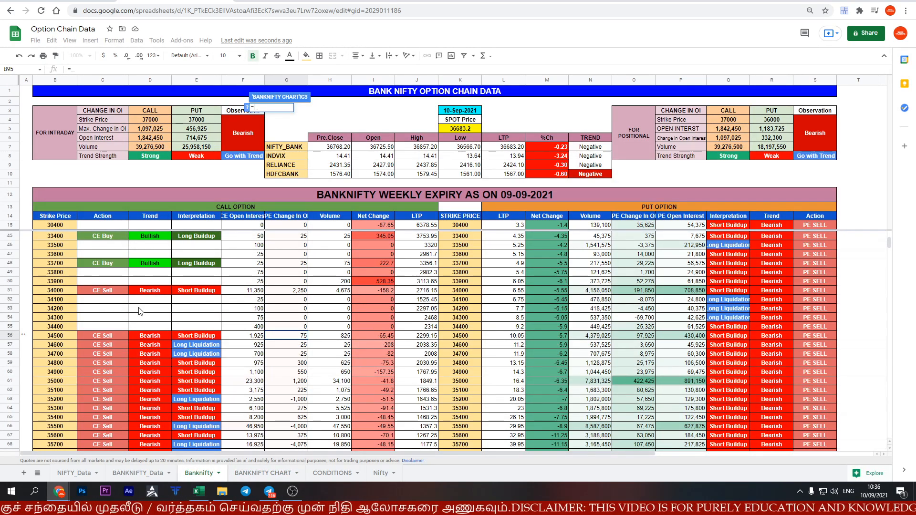
pyautogui.click(634, 337)
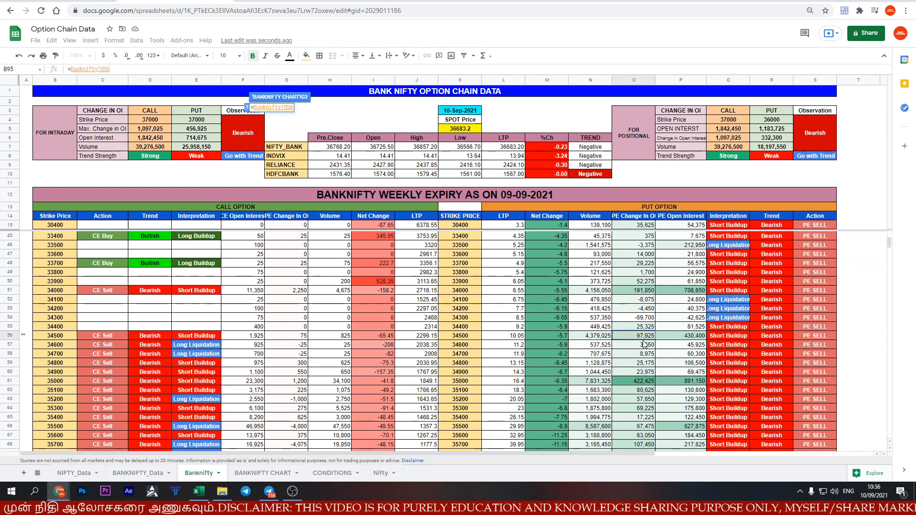
pyautogui.press('Return')
pyautogui.moveTo(292, 111); pyautogui.dragTo(287, 390)
pyautogui.scroll(3, 394, 387)
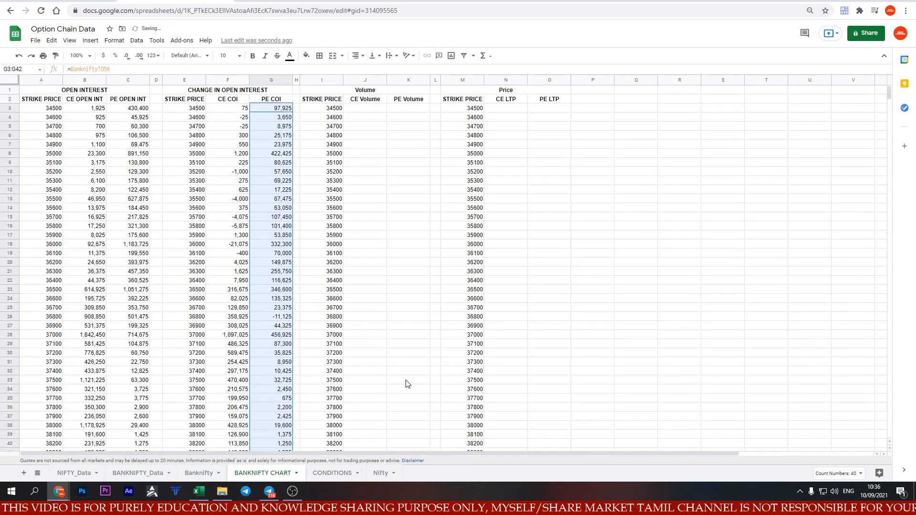
# Link CE Volume cell J3 to Banknifty!H56, the call volume at strike 34500
pyautogui.click(363, 109)
pyautogui.write('=')
pyautogui.click(198, 473)
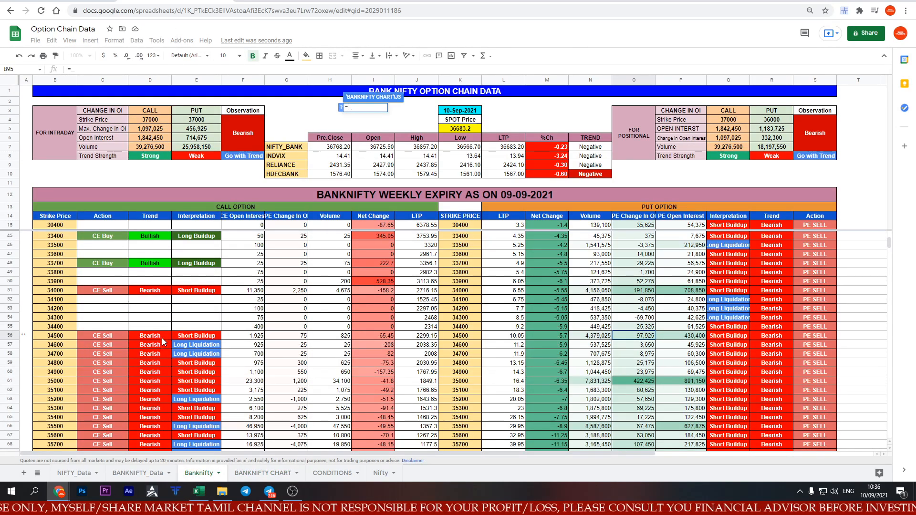
pyautogui.click(330, 336)
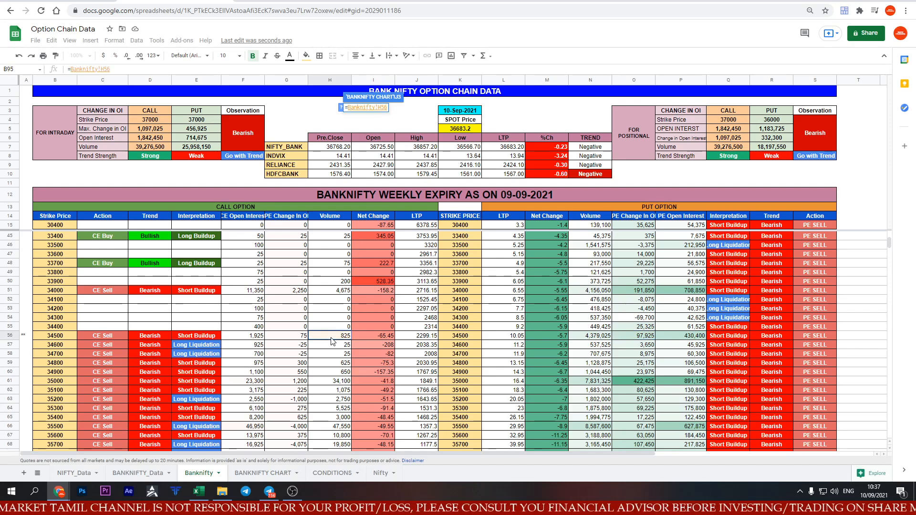
pyautogui.press('Return')
# Link PE Volume cell K3 to Banknifty!N56, the put volume at strike 34500
pyautogui.click(413, 108)
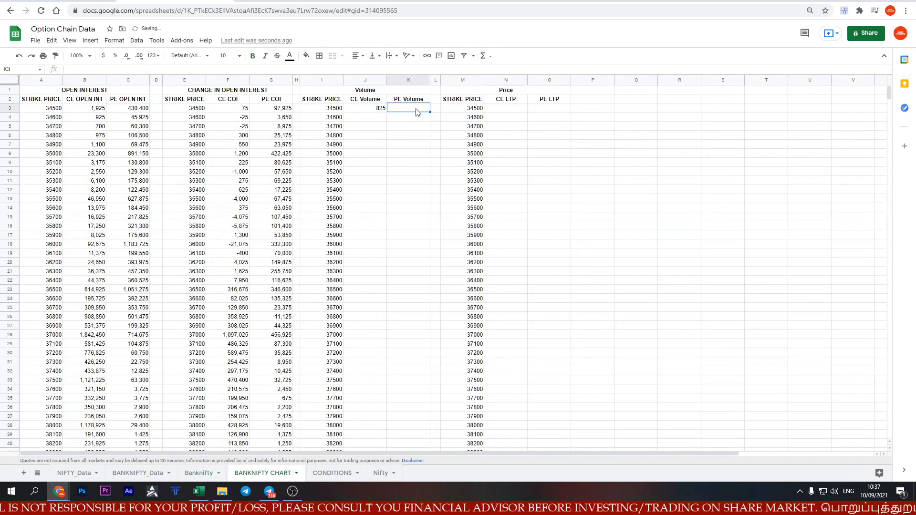
pyautogui.write('=')
pyautogui.click(196, 472)
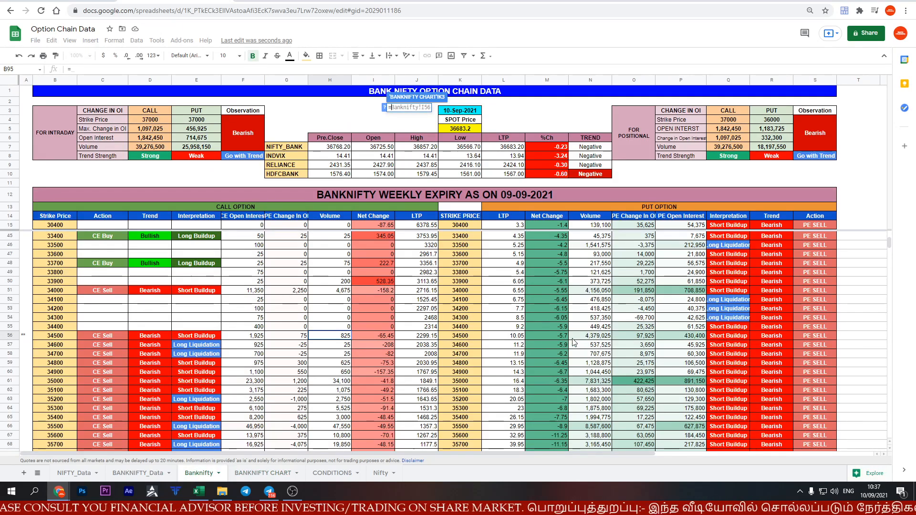
pyautogui.click(591, 336)
pyautogui.press('Return')
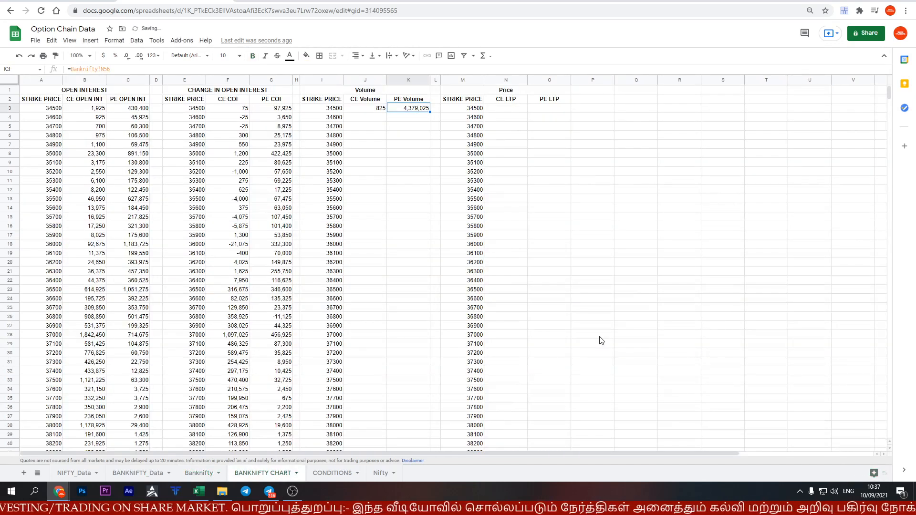
# Fill the CE Volume and PE Volume formulas in J3 and K3 down to row 42
pyautogui.press('Left')
pyautogui.moveTo(384, 153); pyautogui.dragTo(371, 384)
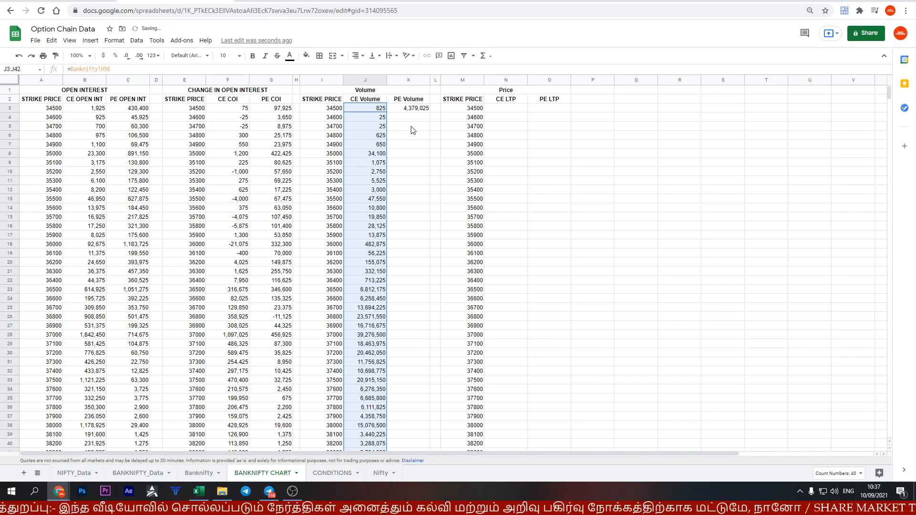
pyautogui.click(422, 110)
pyautogui.moveTo(423, 208); pyautogui.dragTo(402, 261)
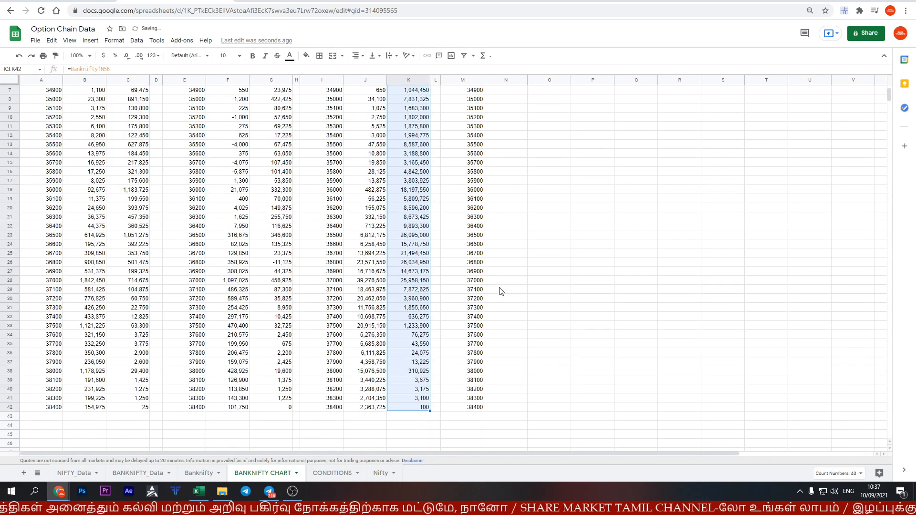
# Link CE LTP cell N3 to Banknifty!J56, the call LTP at strike 34500
pyautogui.click(508, 110)
pyautogui.write('=')
pyautogui.click(199, 473)
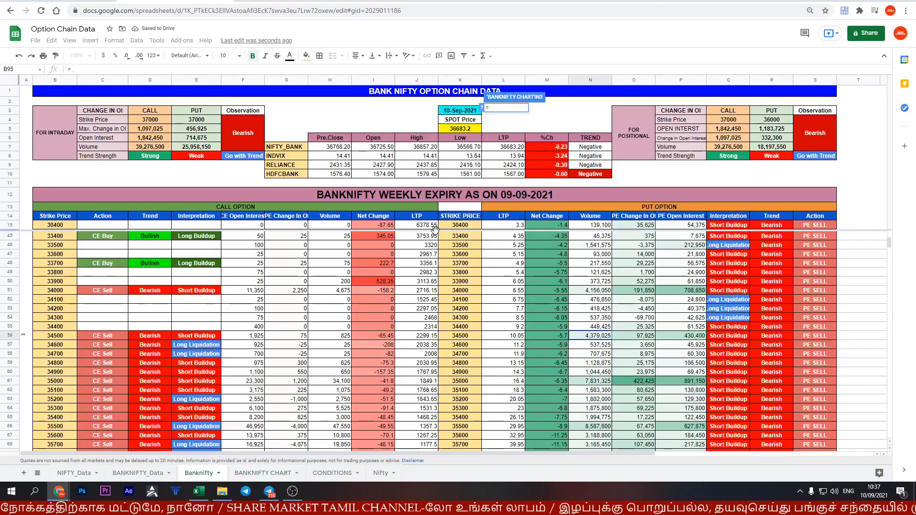
pyautogui.click(416, 336)
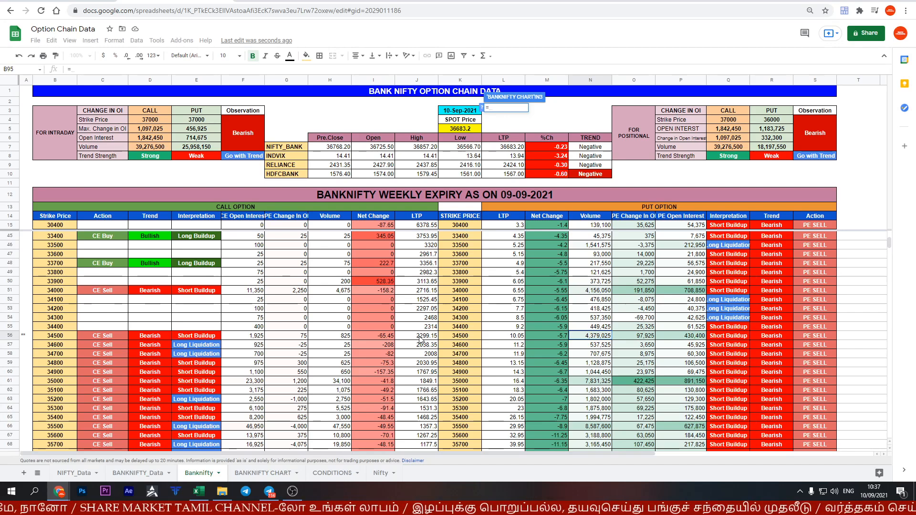
pyautogui.press('Return')
# Link PE LTP cell O3 to Banknifty!L56, the put LTP at strike 34500
pyautogui.click(555, 107)
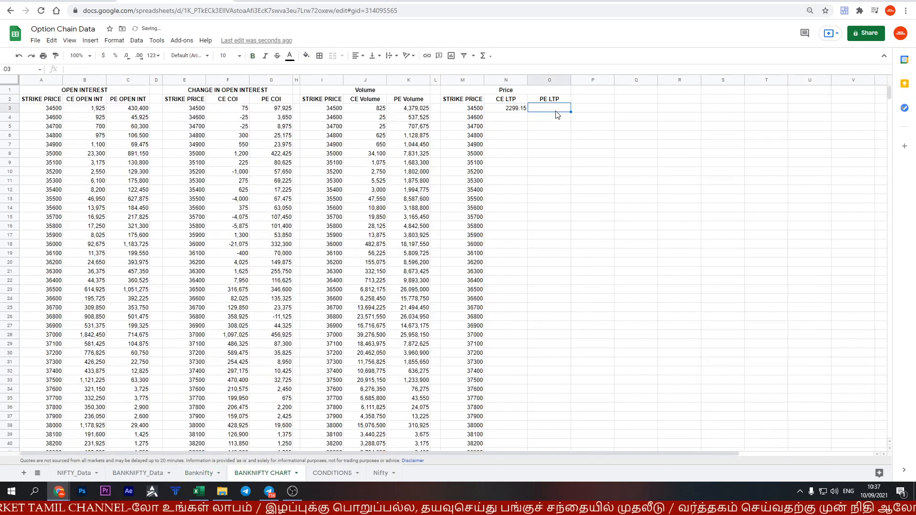
pyautogui.write('=')
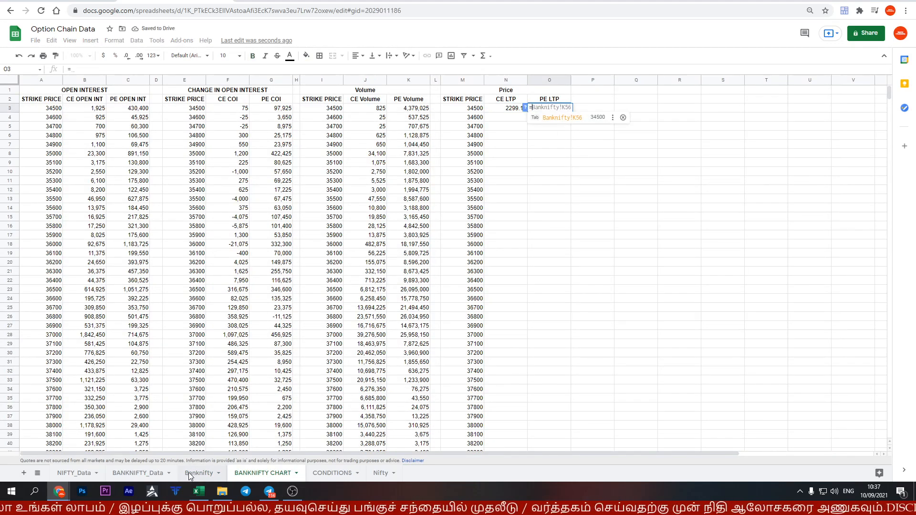
pyautogui.click(198, 473)
pyautogui.click(503, 337)
pyautogui.press('Return')
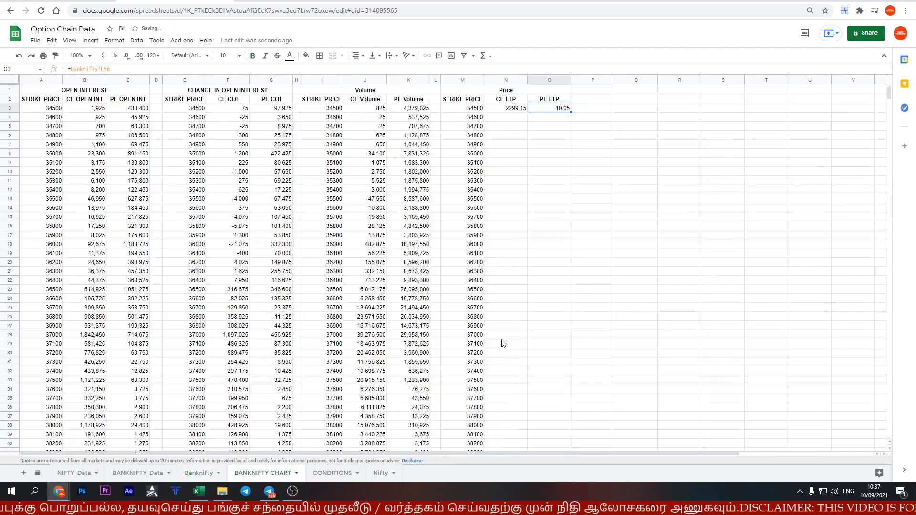
# Fill the CE LTP and PE LTP formulas in N3 and O3 down to row 42
pyautogui.click(518, 108)
pyautogui.moveTo(527, 112); pyautogui.dragTo(509, 429)
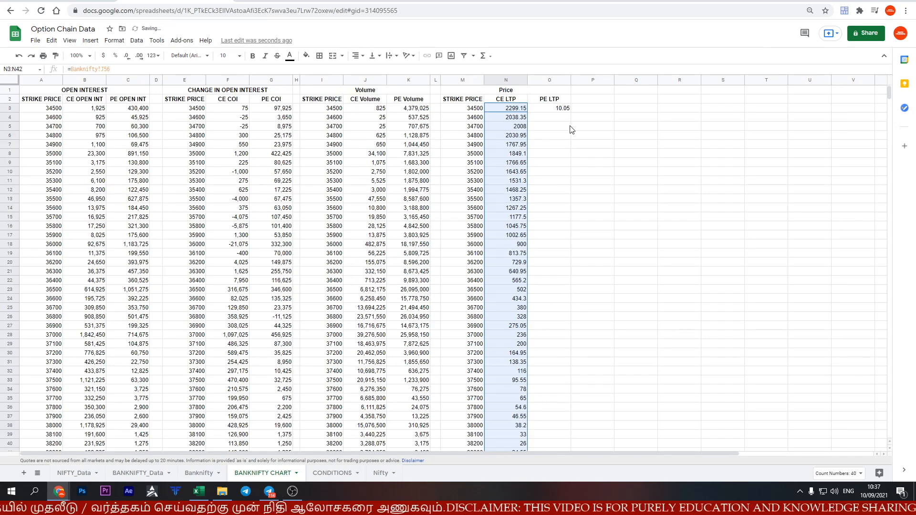
pyautogui.click(562, 109)
pyautogui.moveTo(570, 112); pyautogui.dragTo(583, 467)
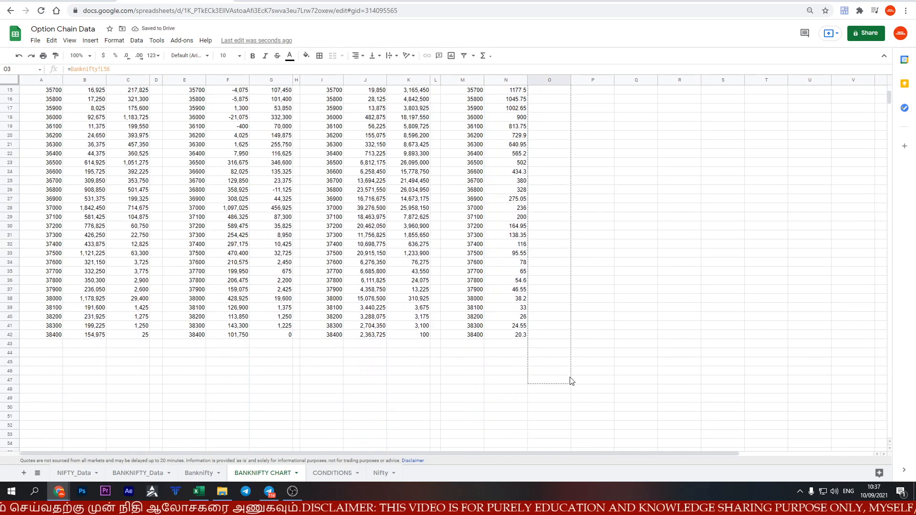
pyautogui.scroll(1, 329, 392)
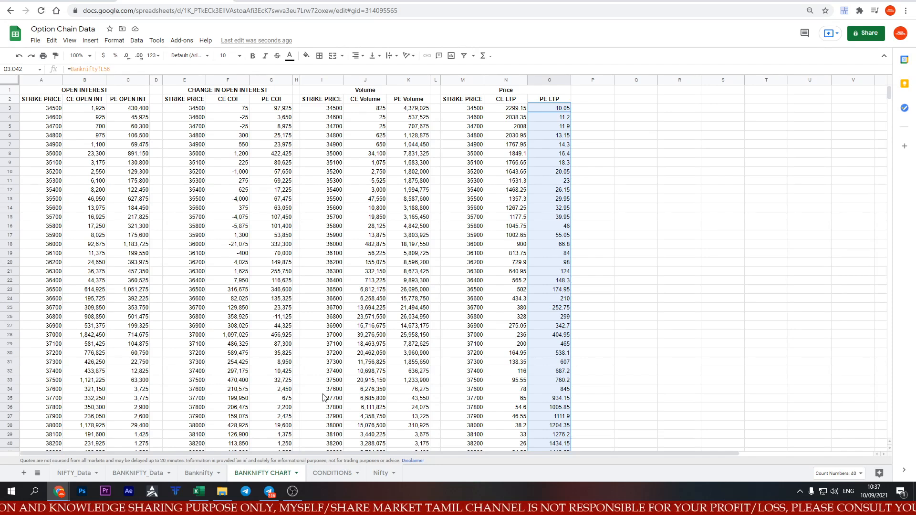
# Insert a chart from the open interest table in A1:C42 and make it a column chart
pyautogui.click(48, 98)
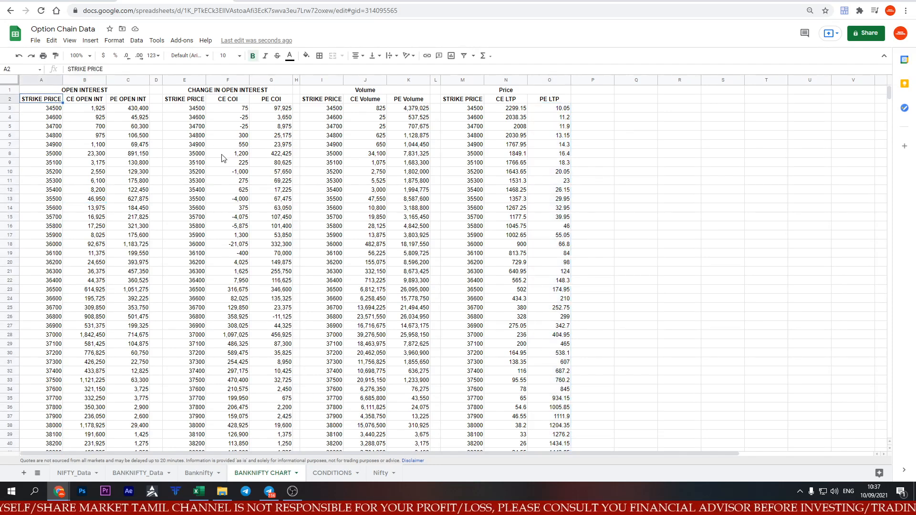
pyautogui.press('Up')
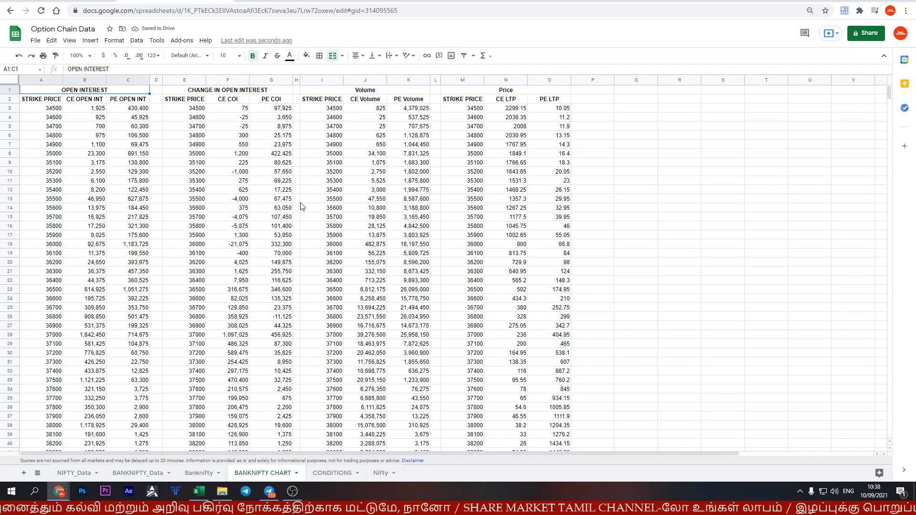
pyautogui.hotkey('ctrl', 'shift', 'Down')
pyautogui.click(96, 43)
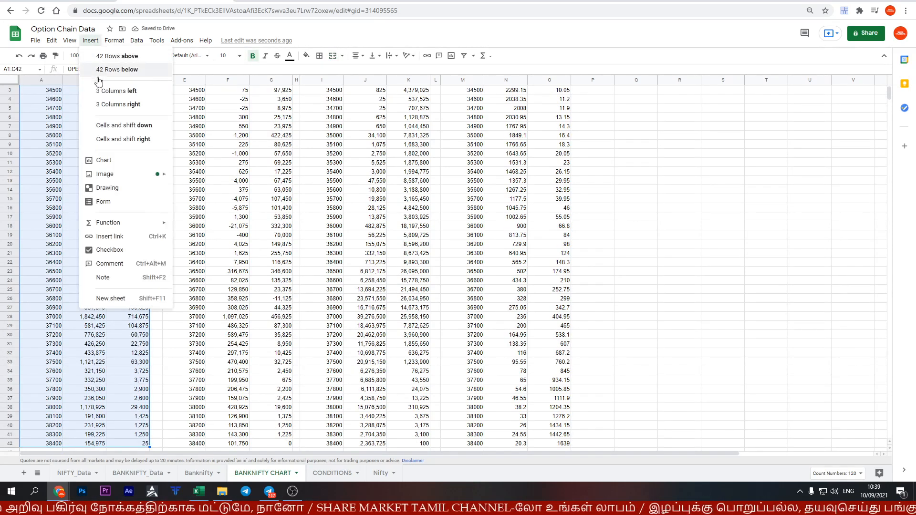
pyautogui.click(102, 162)
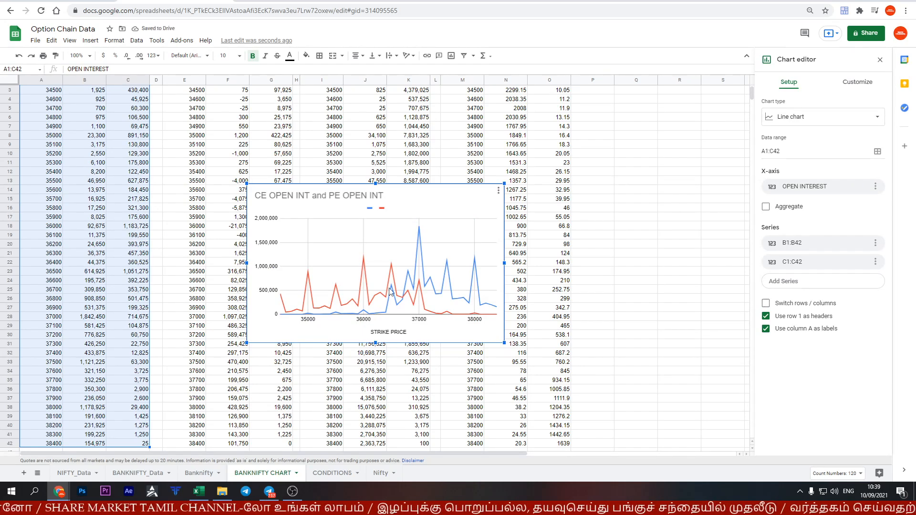
pyautogui.click(798, 117)
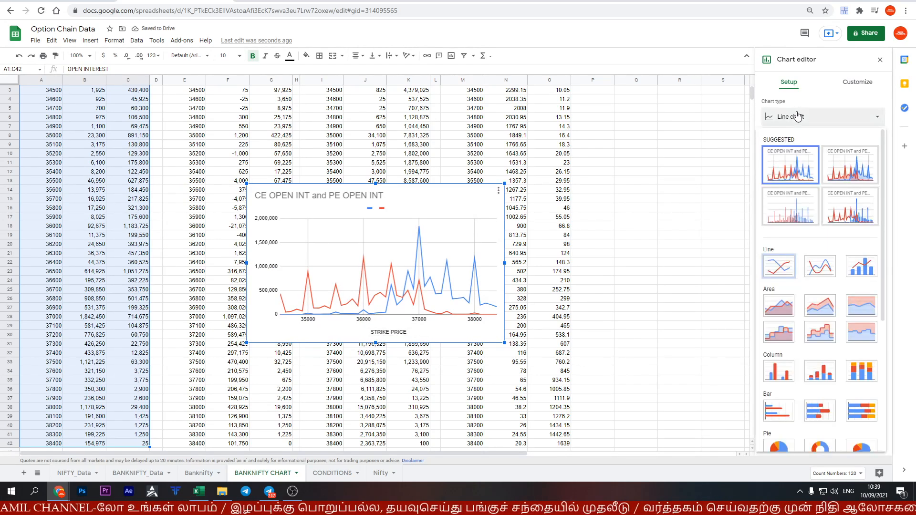
pyautogui.click(781, 375)
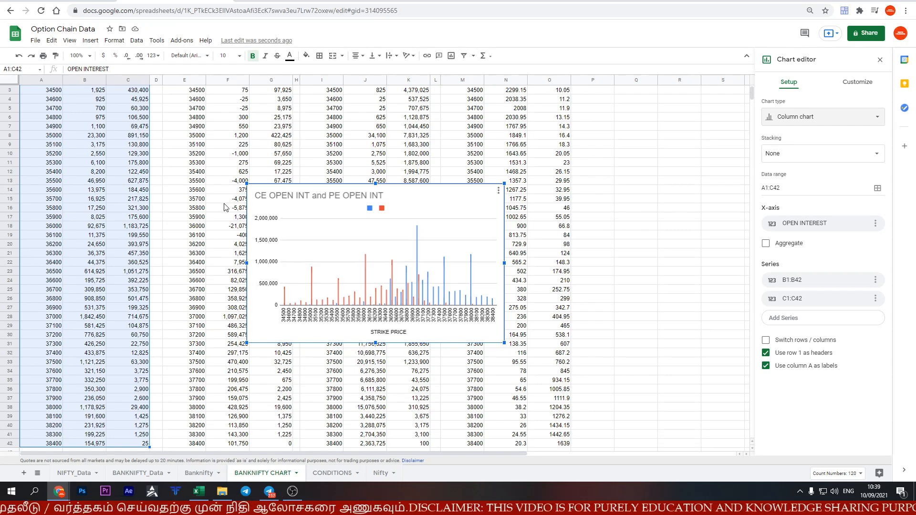
# Enlarge the open interest chart and place it over columns A to J, above row 27
pyautogui.moveTo(247, 184); pyautogui.dragTo(151, 113)
pyautogui.moveTo(401, 145); pyautogui.dragTo(263, 105)
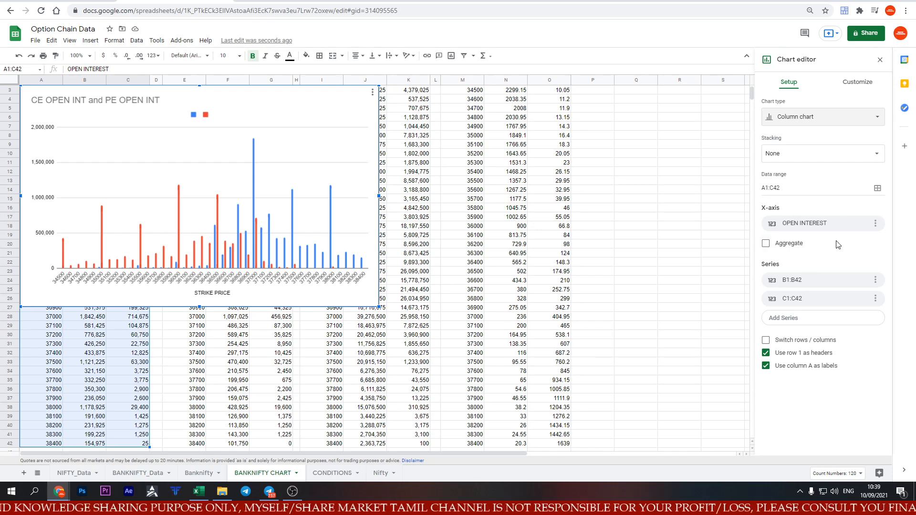
pyautogui.click(875, 224)
# Set the chart's background color to black
pyautogui.click(855, 83)
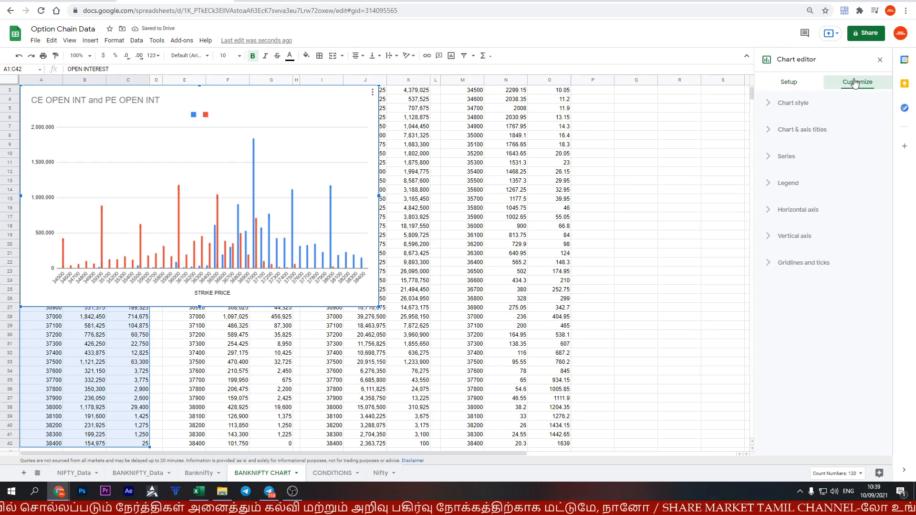
pyautogui.click(768, 103)
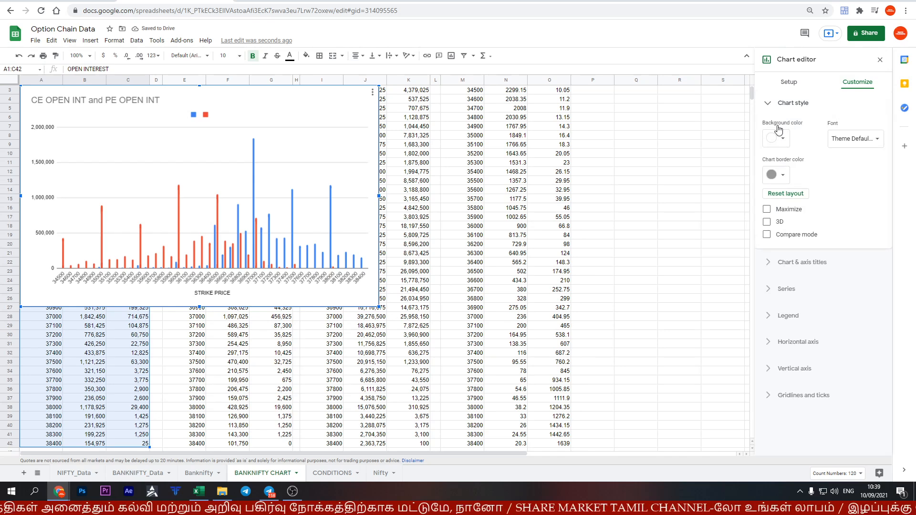
pyautogui.click(782, 139)
pyautogui.click(770, 181)
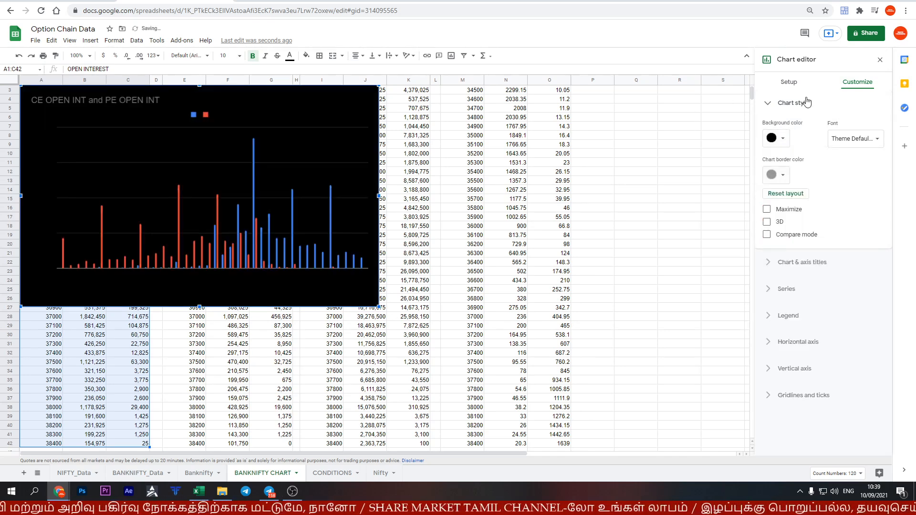
# Try two light grey background shades for the chart and return it to black
pyautogui.click(785, 138)
pyautogui.click(827, 173)
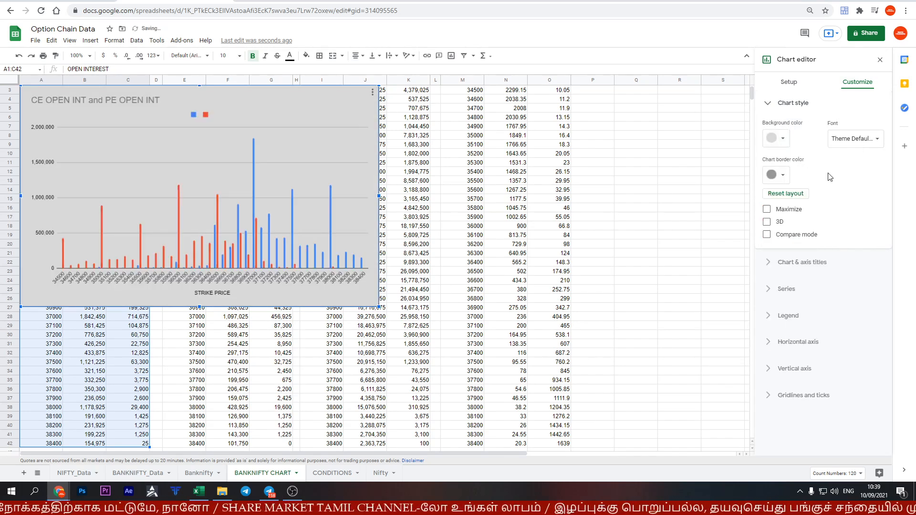
pyautogui.click(790, 137)
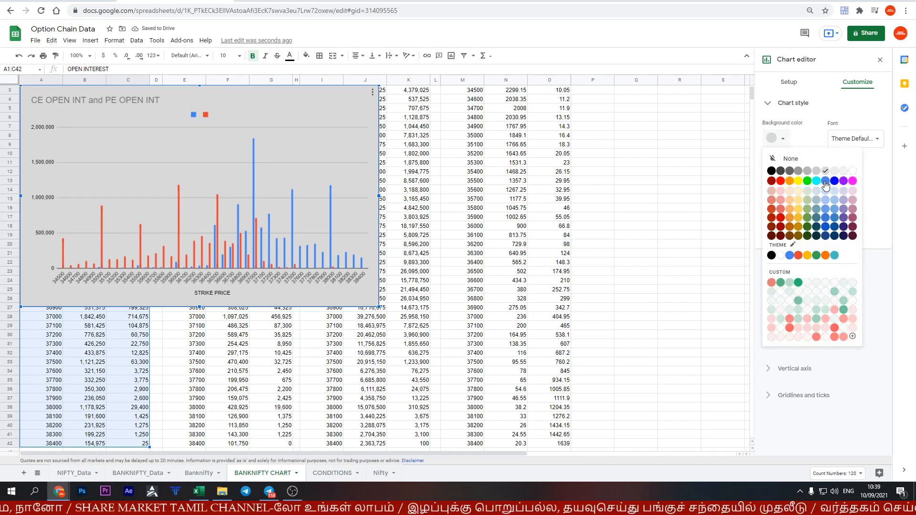
pyautogui.click(818, 174)
pyautogui.click(785, 138)
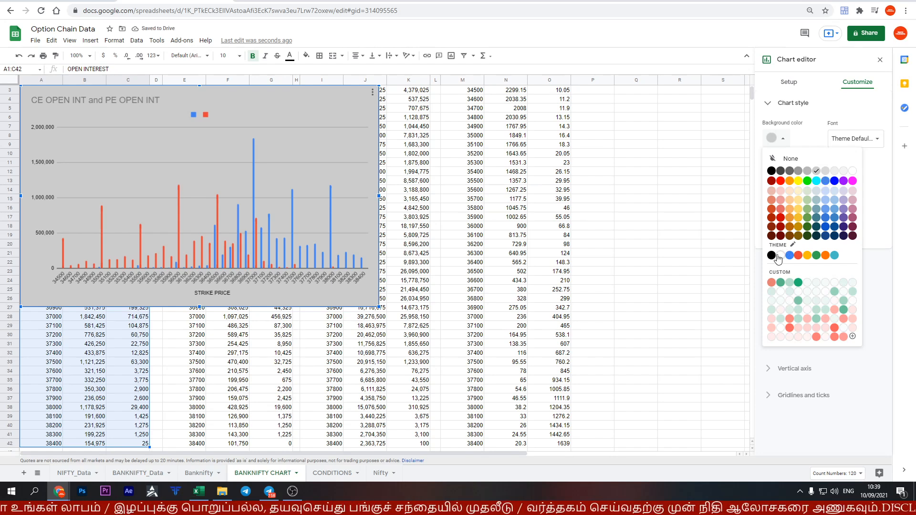
pyautogui.click(772, 255)
pyautogui.click(783, 141)
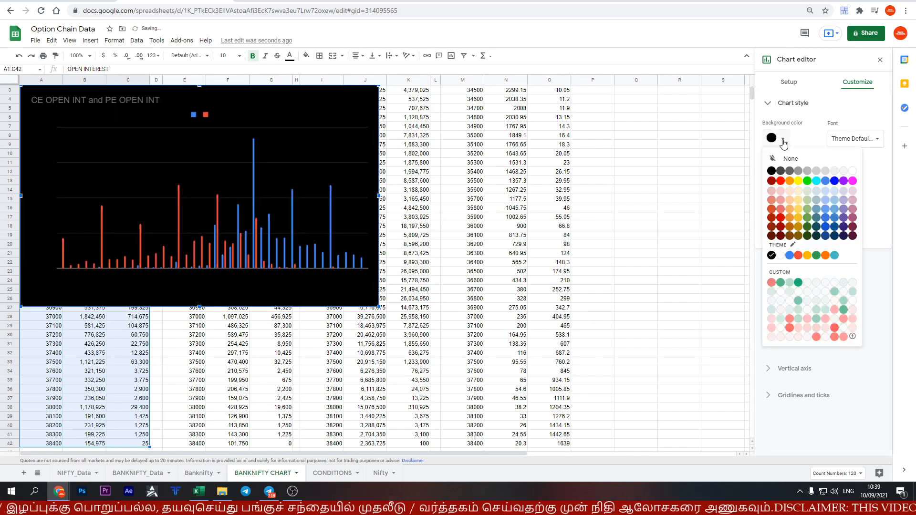
# Set the chart border color to white, keep the theme default font, and turn on the 3D style
pyautogui.click(778, 175)
pyautogui.click(852, 208)
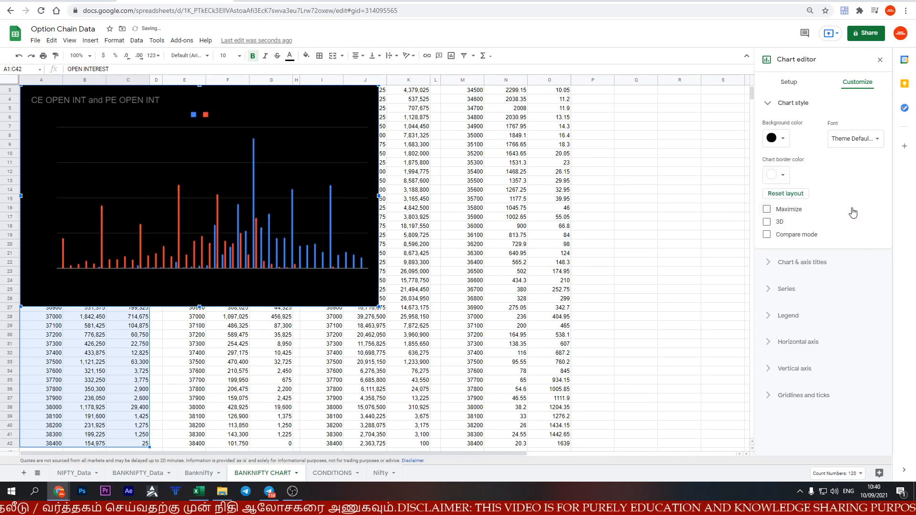
pyautogui.click(862, 141)
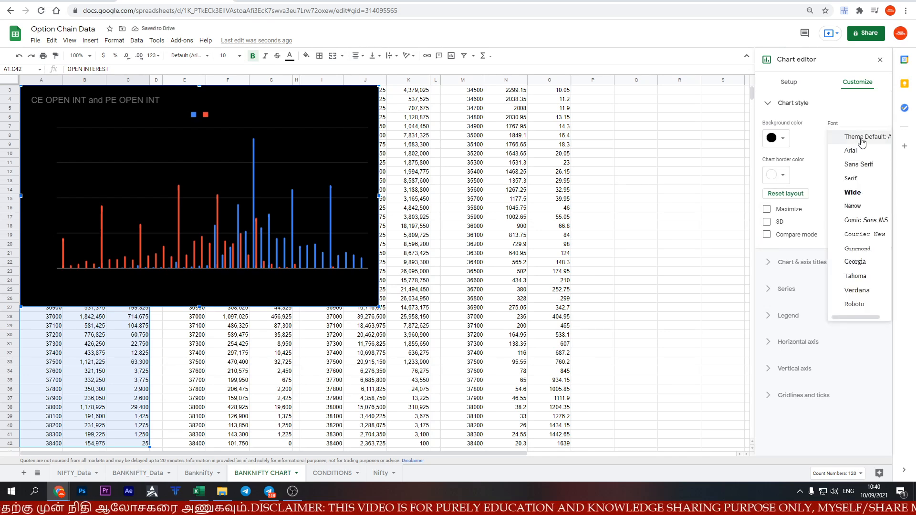
pyautogui.click(861, 139)
pyautogui.click(779, 224)
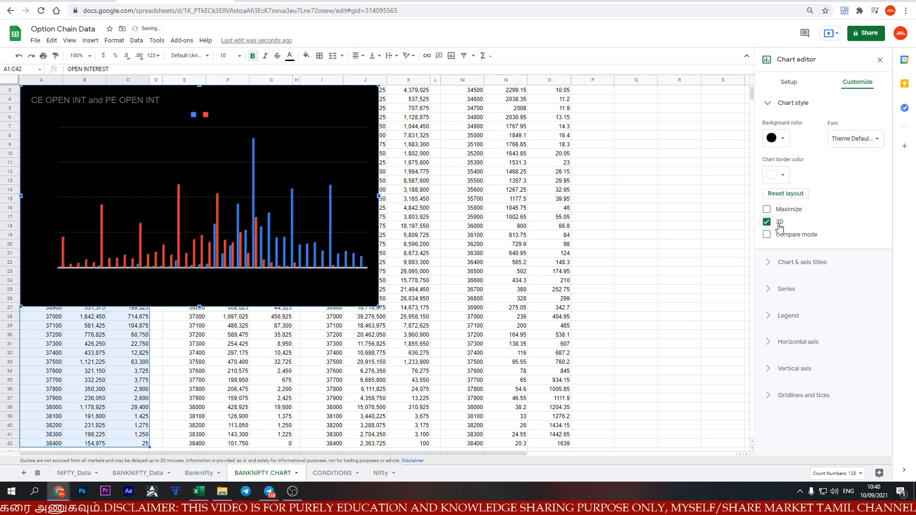
pyautogui.click(779, 224)
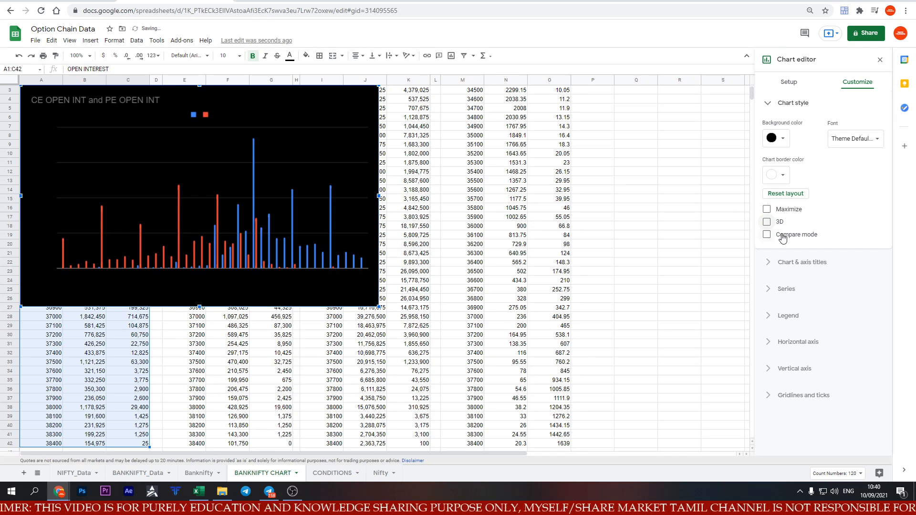
pyautogui.click(781, 227)
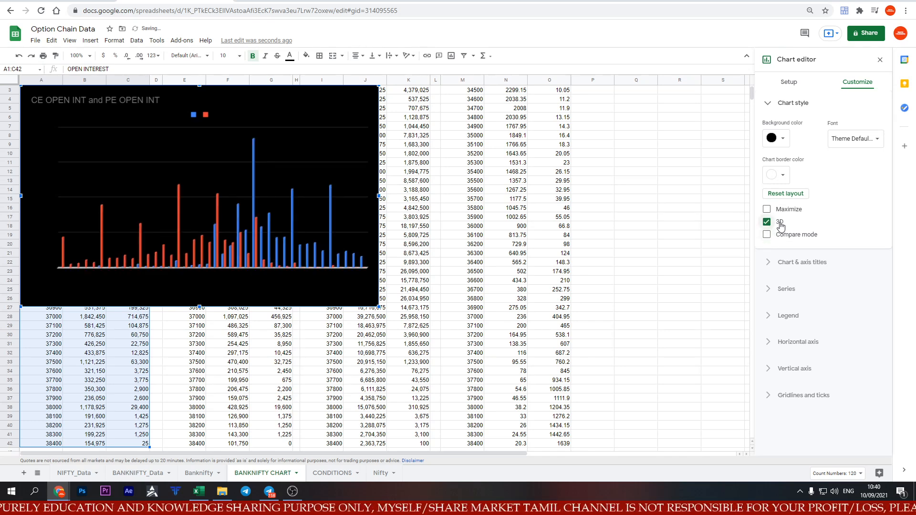
# Change the chart title text to "CE OI vs OP OI"
pyautogui.click(767, 263)
pyautogui.click(803, 194)
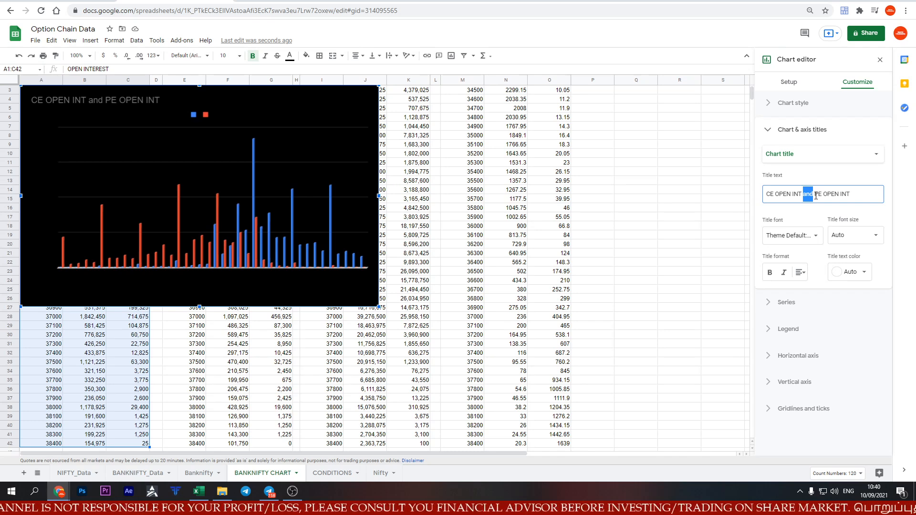
pyautogui.moveTo(846, 195); pyautogui.dragTo(737, 196)
pyautogui.write('CE OI vs OP OI')
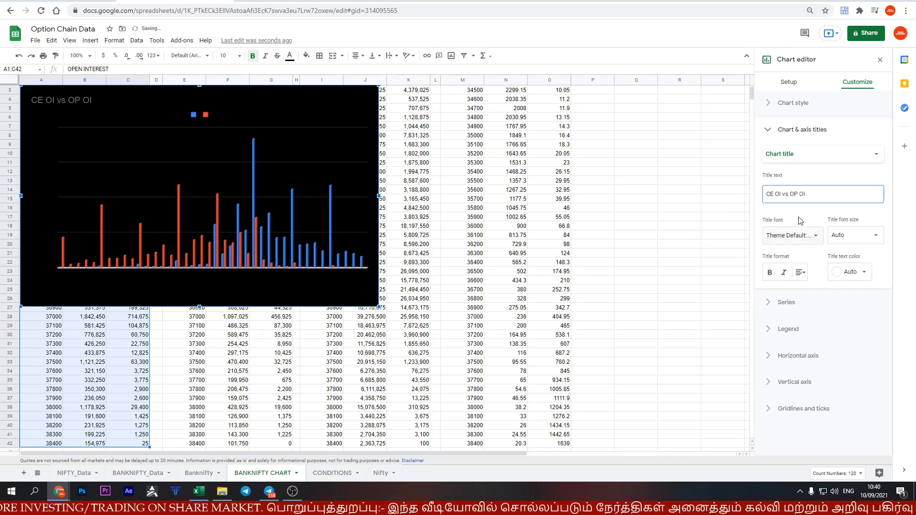
# Format the chart title as centered, bold and white
pyautogui.click(800, 272)
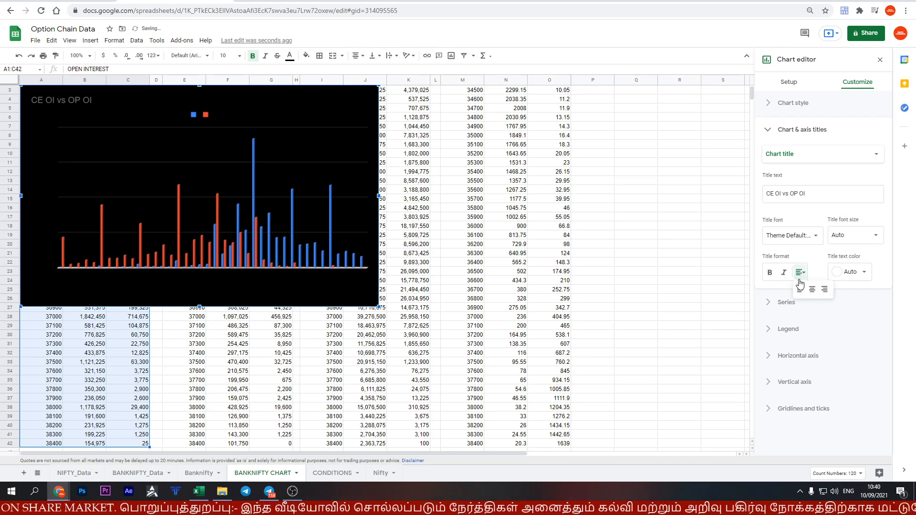
pyautogui.click(817, 296)
pyautogui.click(769, 272)
pyautogui.click(857, 272)
pyautogui.click(866, 311)
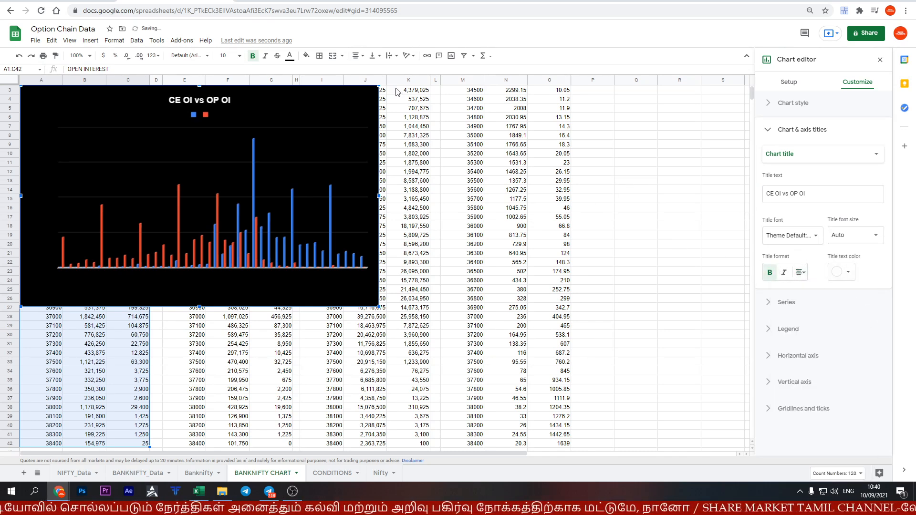
# Try red as the line color for all series and undo it
pyautogui.click(768, 304)
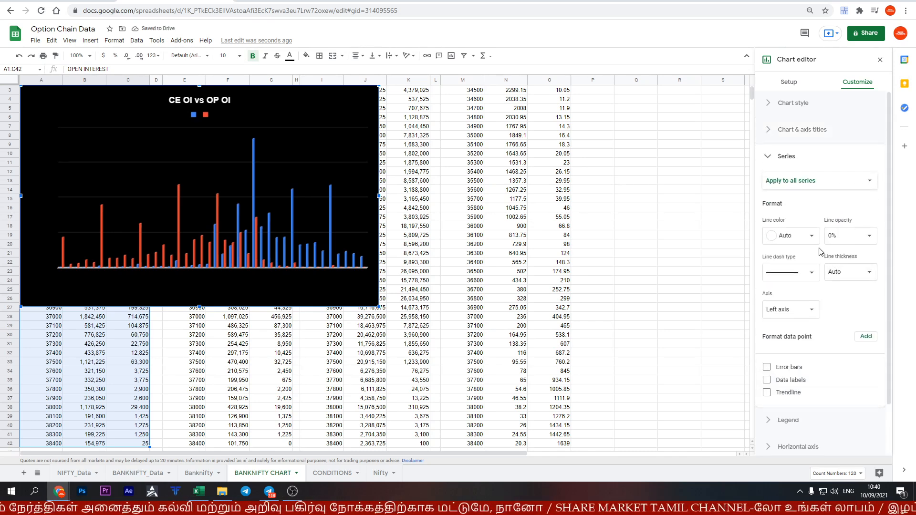
pyautogui.click(810, 239)
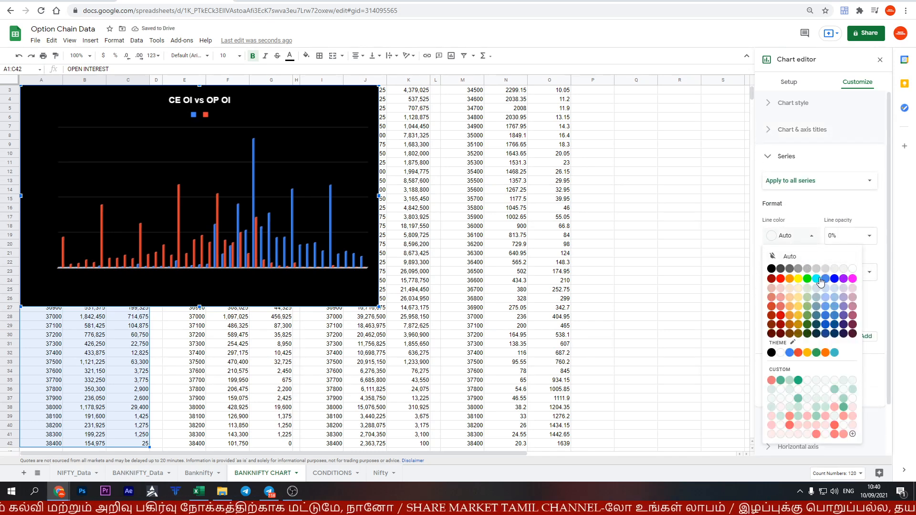
pyautogui.click(780, 279)
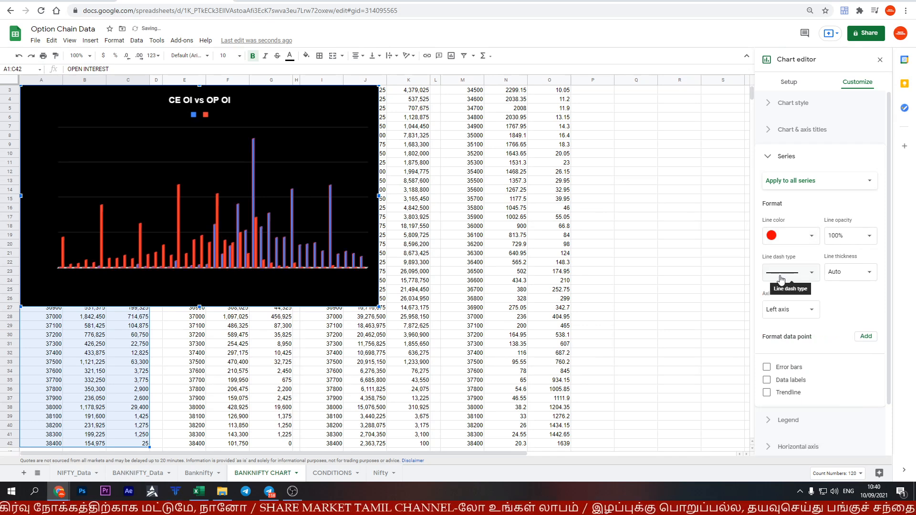
pyautogui.hotkey('ctrl', 'z')
pyautogui.click(859, 281)
pyautogui.click(859, 281)
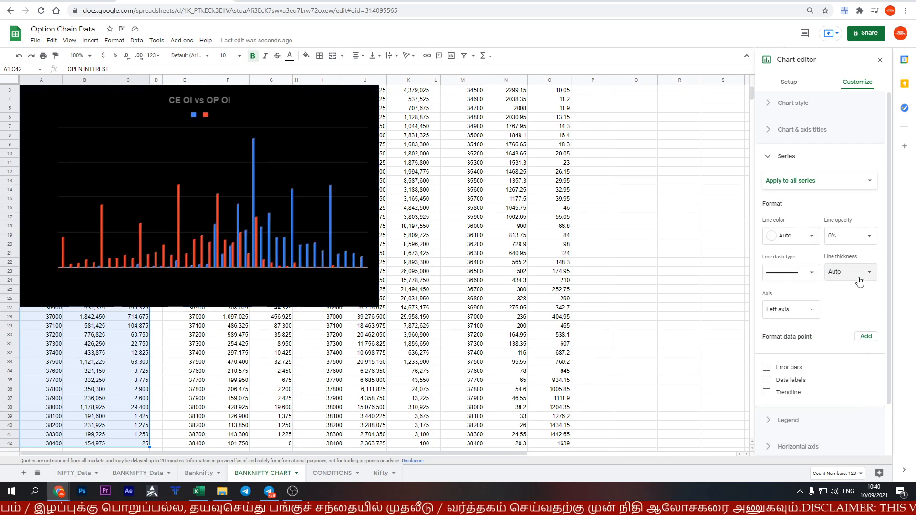
# Set the label text color of the chart's horizontal and vertical axes to white
pyautogui.click(797, 446)
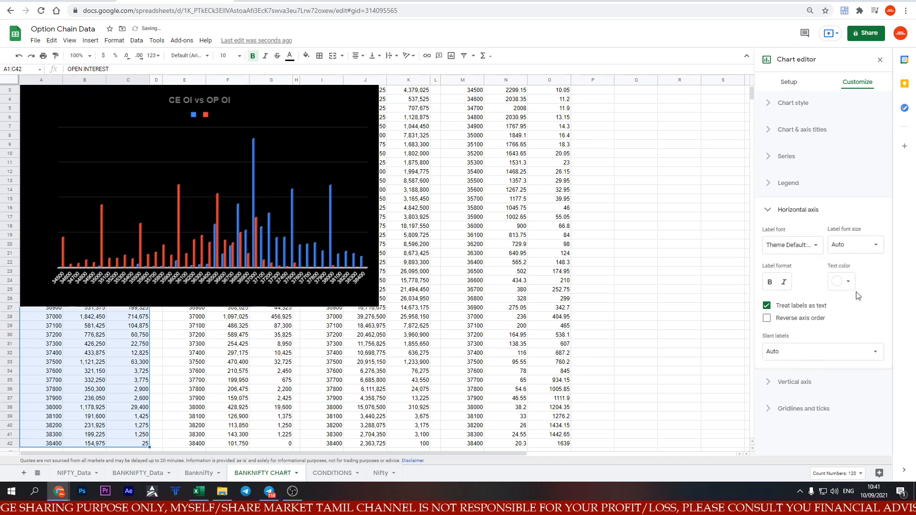
pyautogui.click(851, 285)
pyautogui.click(851, 286)
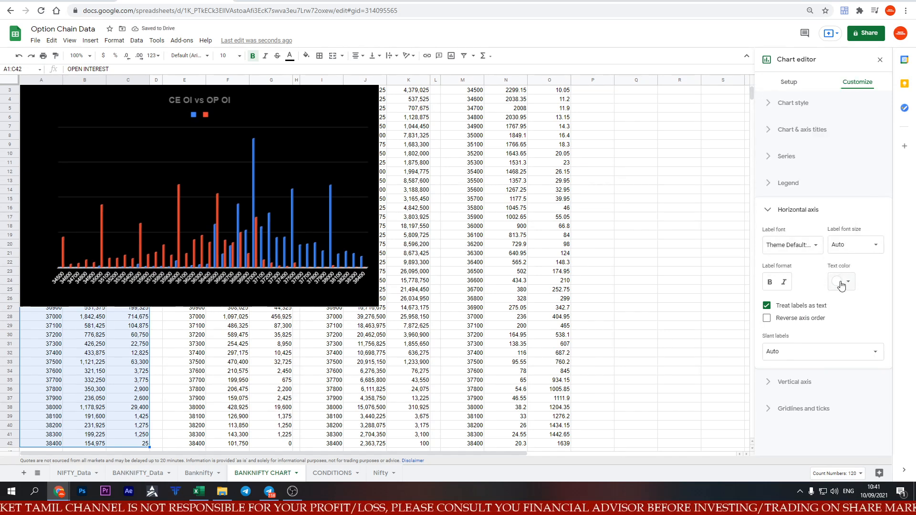
pyautogui.click(818, 387)
pyautogui.click(858, 307)
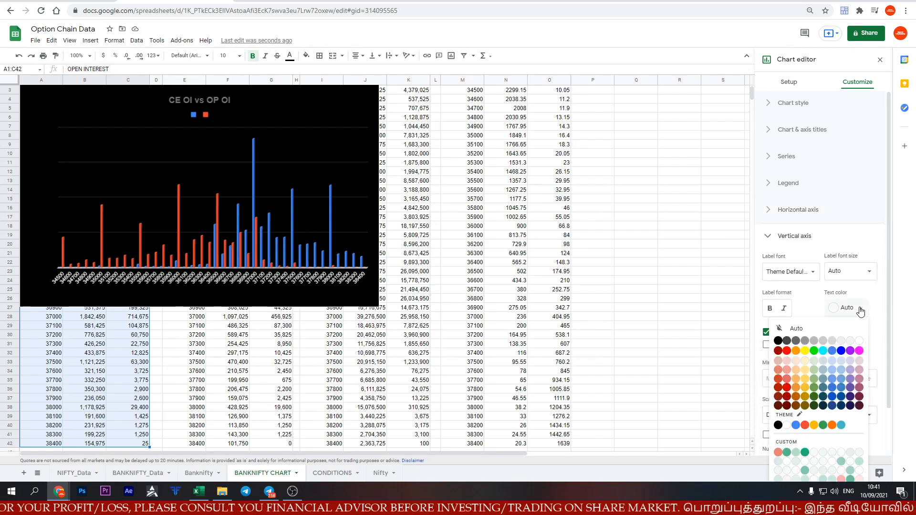
pyautogui.click(859, 340)
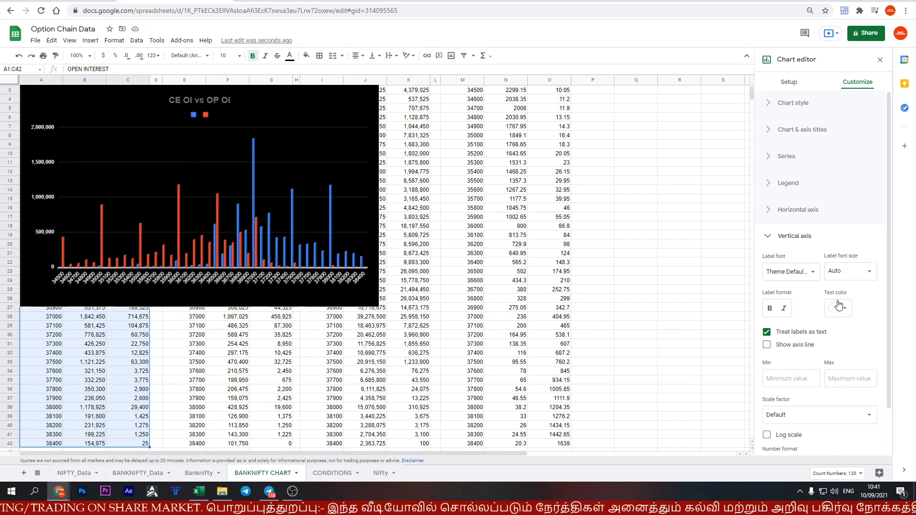
# Try green and magenta for the vertical axis's major gridlines, and settle on white
pyautogui.click(795, 239)
pyautogui.click(804, 263)
pyautogui.scroll(-1, 823, 308)
pyautogui.click(798, 403)
pyautogui.click(800, 397)
pyautogui.click(790, 396)
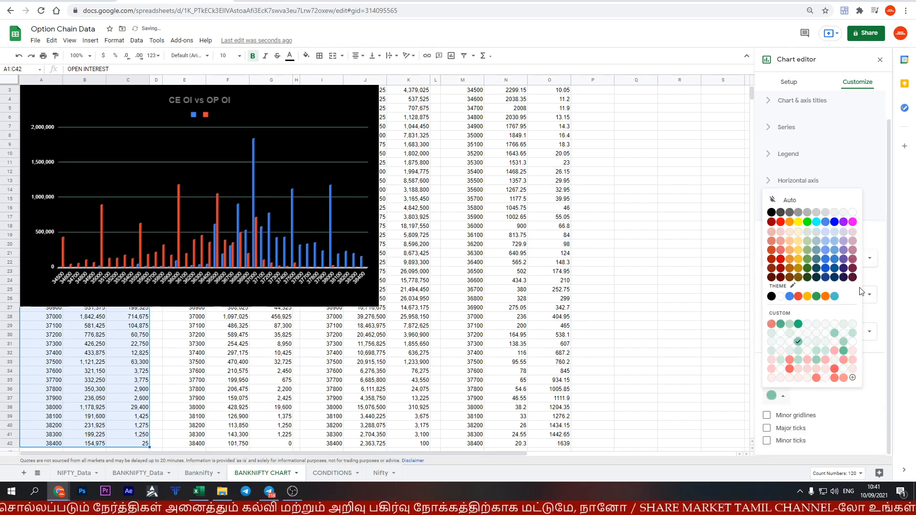
pyautogui.click(849, 227)
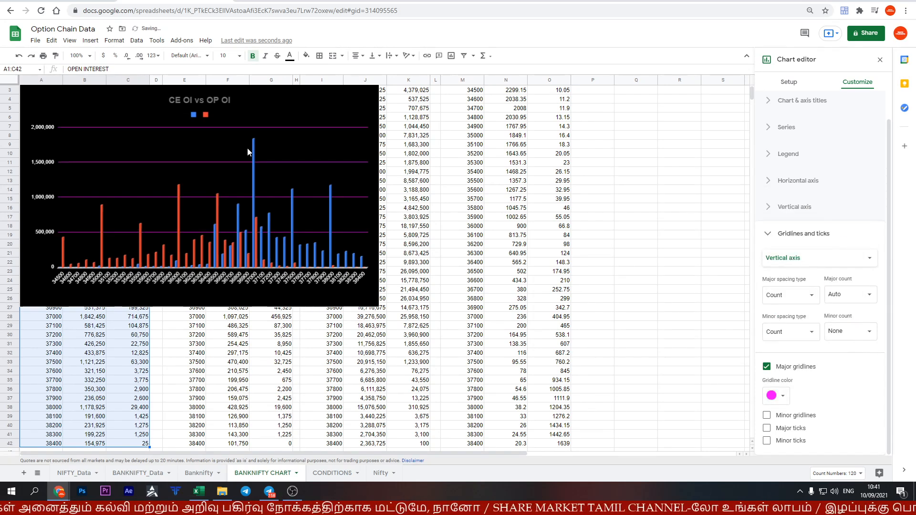
pyautogui.click(779, 395)
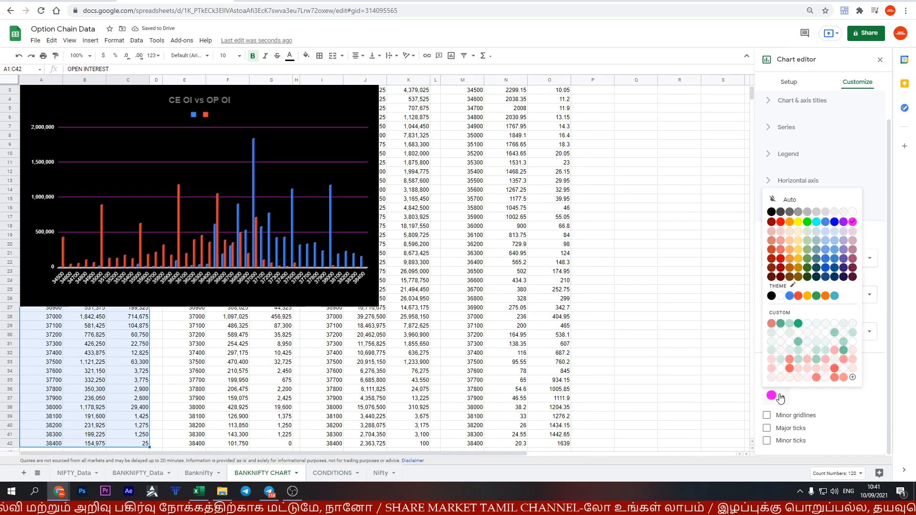
pyautogui.click(852, 212)
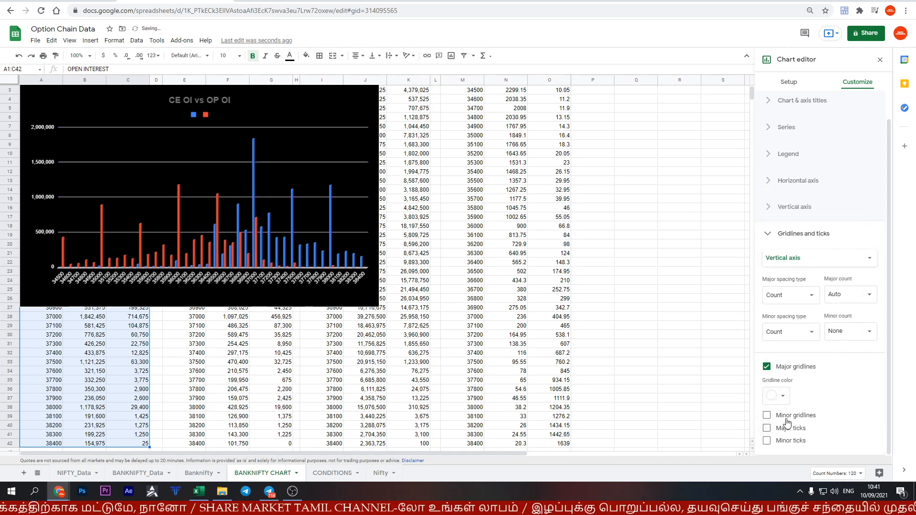
# Try black for the vertical axis's major gridlines, and settle on a very light gray
pyautogui.click(782, 396)
pyautogui.click(771, 212)
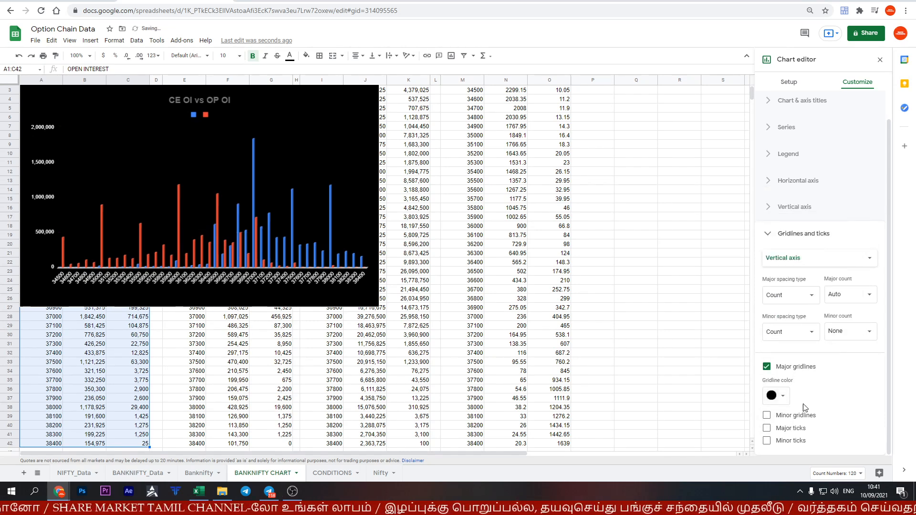
pyautogui.click(781, 396)
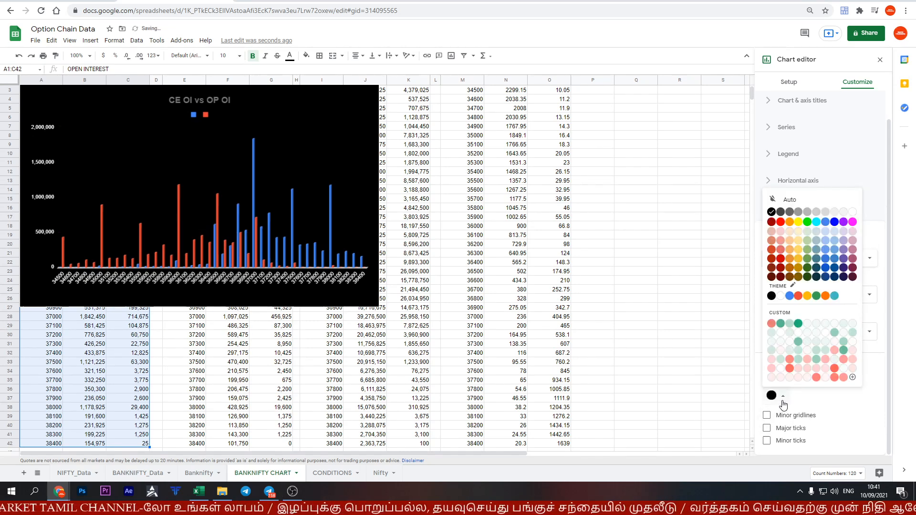
pyautogui.click(840, 212)
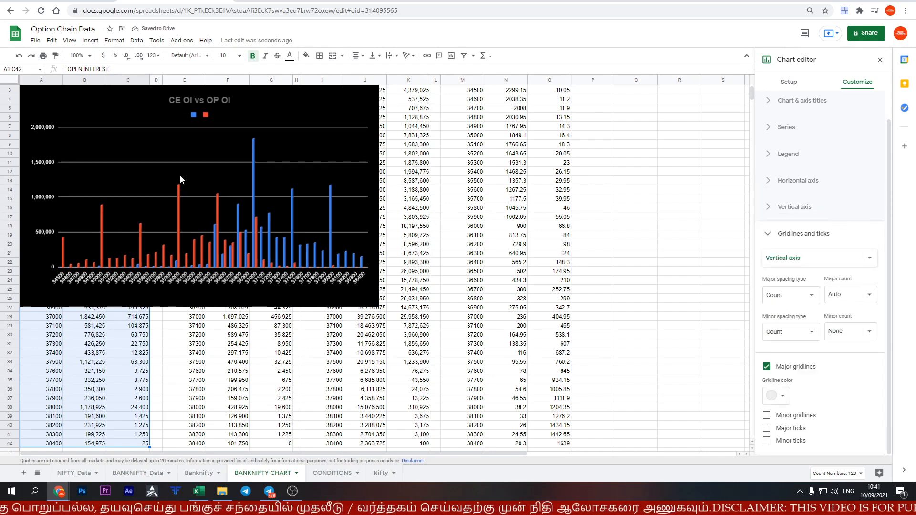
# Set the fill color of the Column 1 series in the open interest chart to red
pyautogui.click(253, 143)
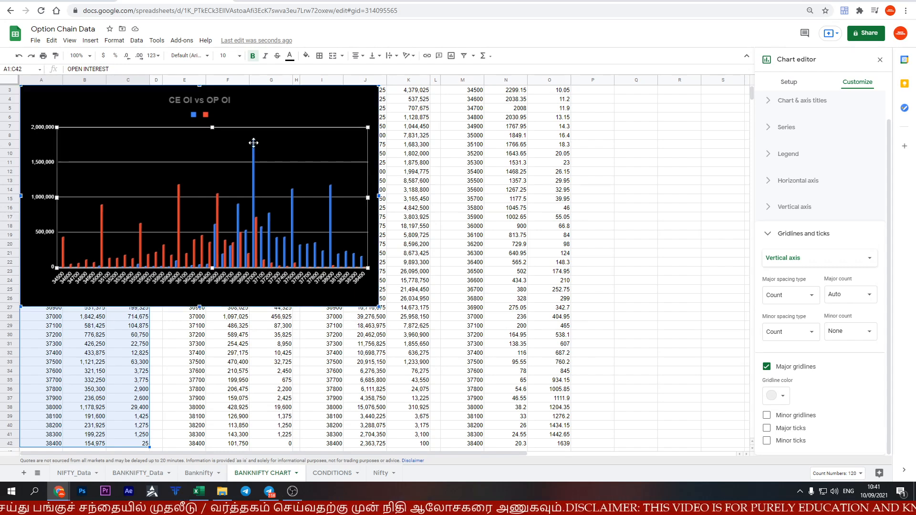
pyautogui.click(254, 154)
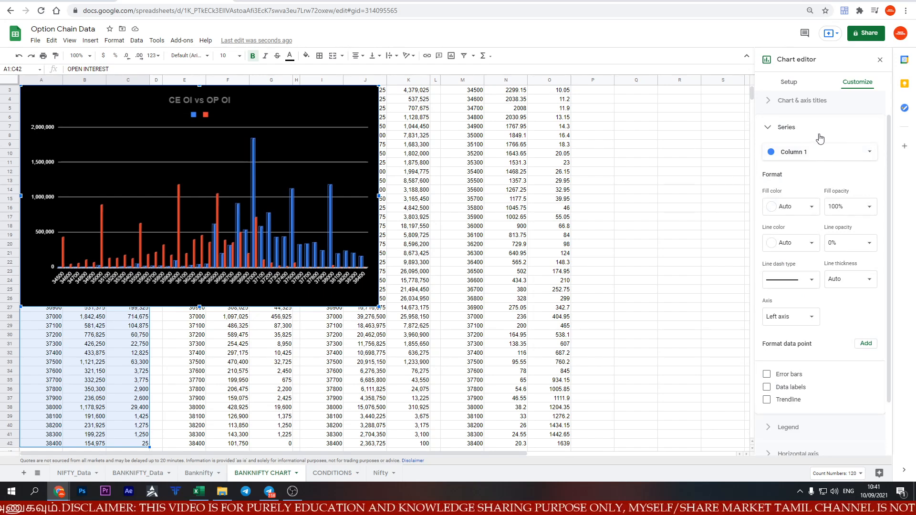
pyautogui.click(827, 153)
pyautogui.click(829, 153)
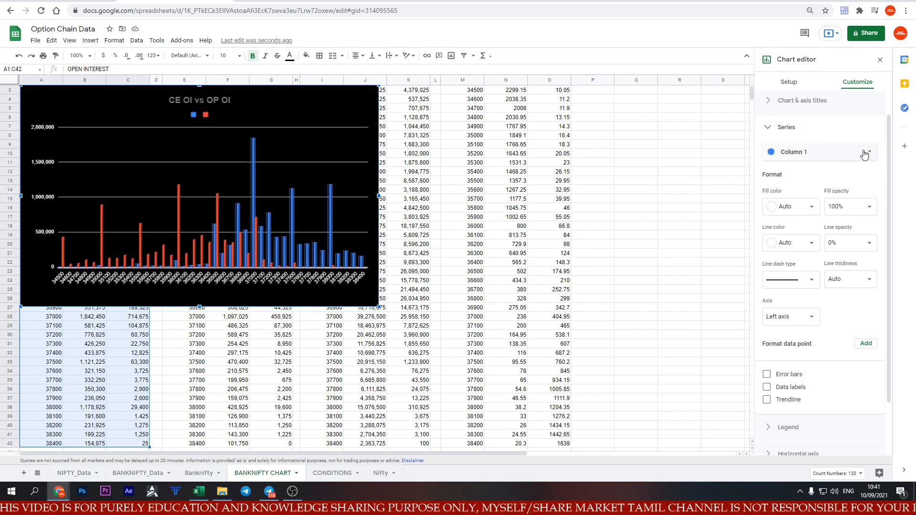
pyautogui.click(813, 208)
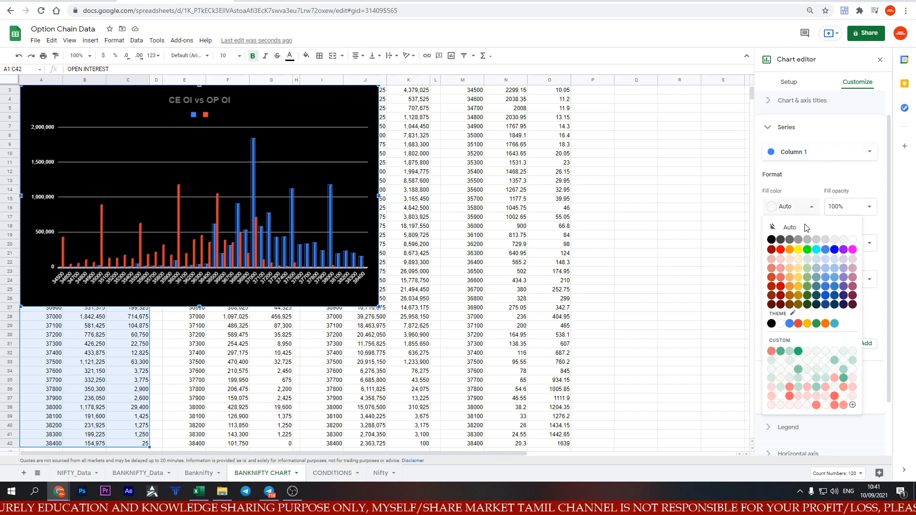
pyautogui.click(780, 250)
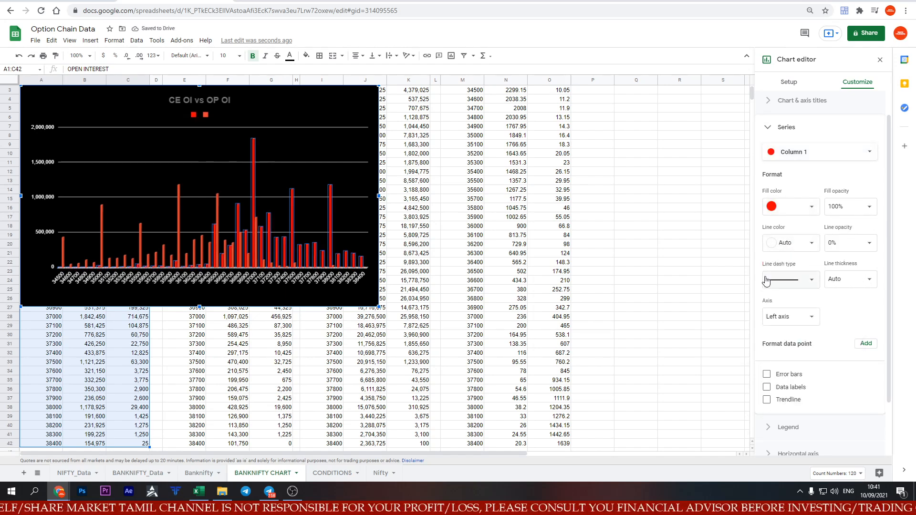
# Try a 4px line thickness for the Column 1 series and set it back to Auto
pyautogui.click(868, 281)
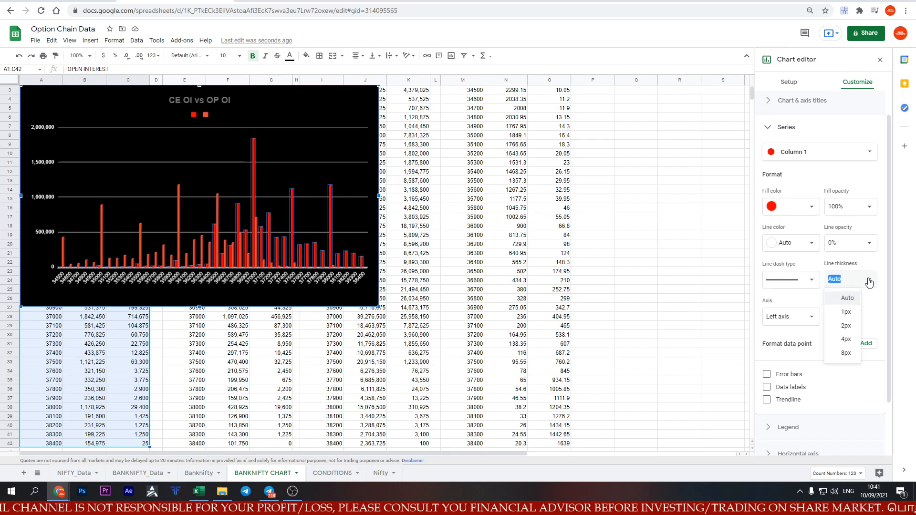
pyautogui.click(856, 316)
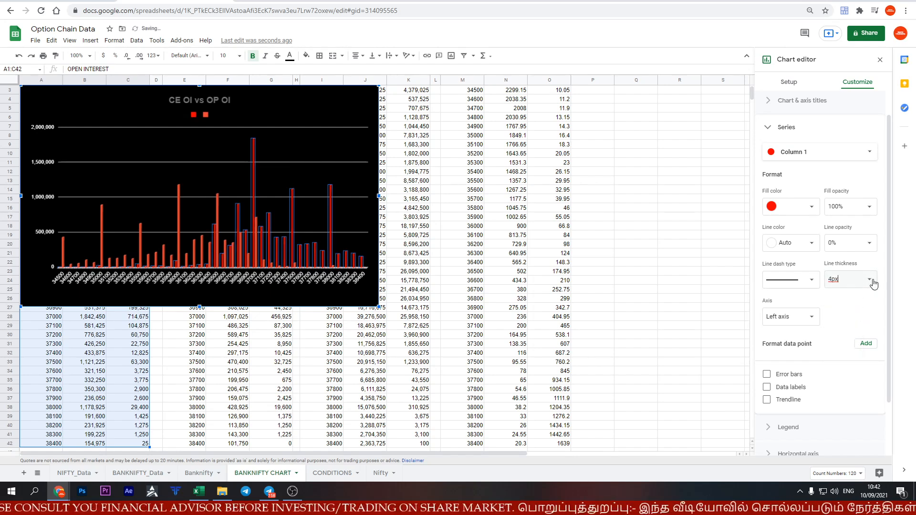
pyautogui.click(866, 280)
pyautogui.click(849, 299)
# Set the fill color of the Column 2 series to green
pyautogui.click(179, 204)
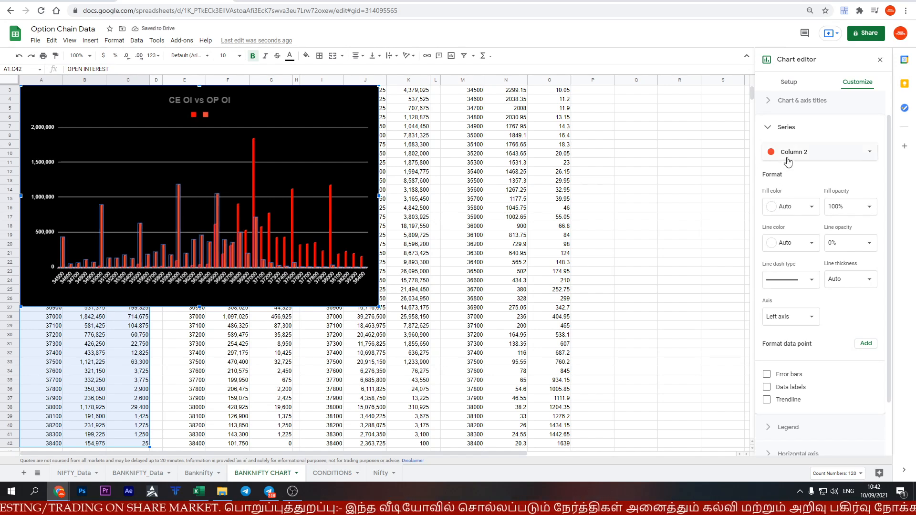
pyautogui.click(798, 207)
pyautogui.click(806, 250)
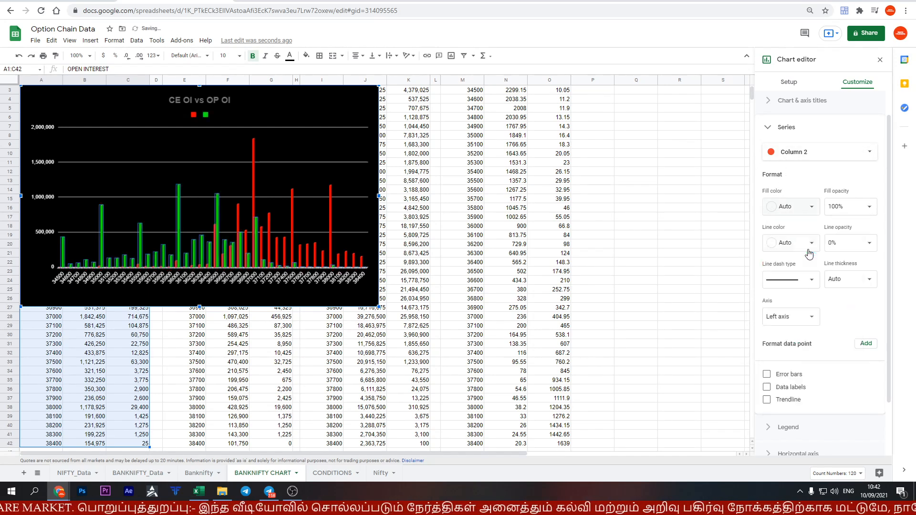
# Widen the open interest chart so that it extends across column K
pyautogui.click(315, 100)
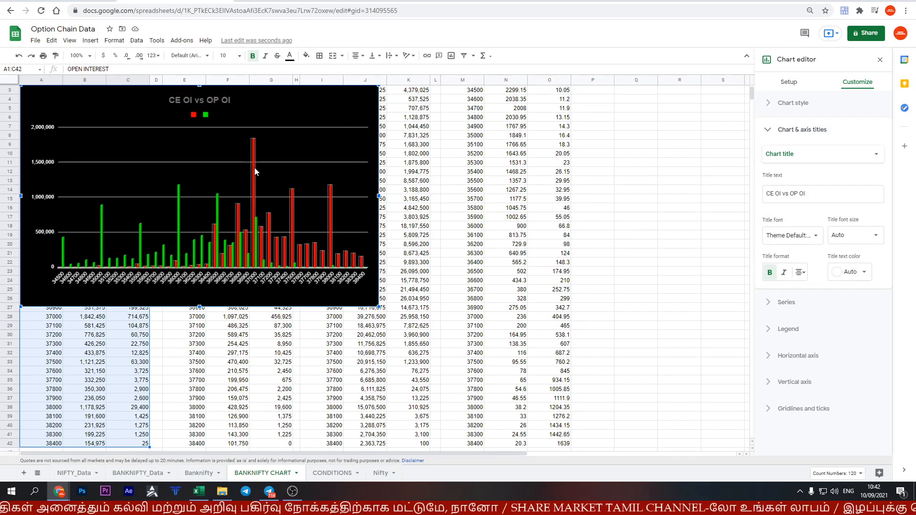
pyautogui.click(106, 280)
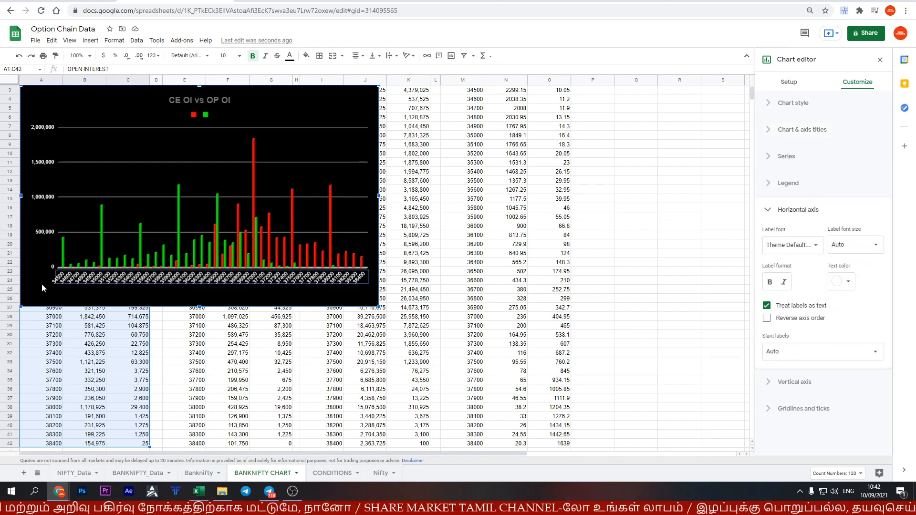
pyautogui.click(215, 162)
pyautogui.moveTo(379, 196); pyautogui.dragTo(443, 205)
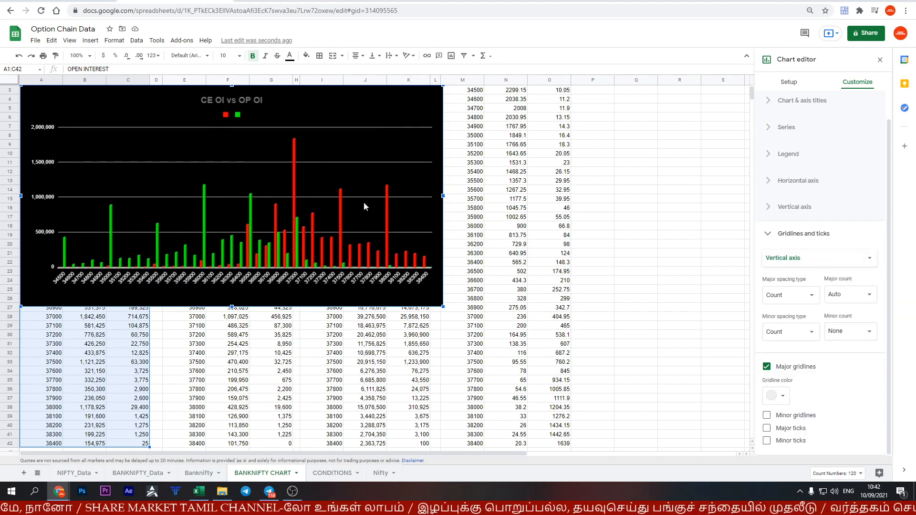
# Set the chart title's text color to white and close the chart editor
pyautogui.click(324, 96)
pyautogui.click(317, 99)
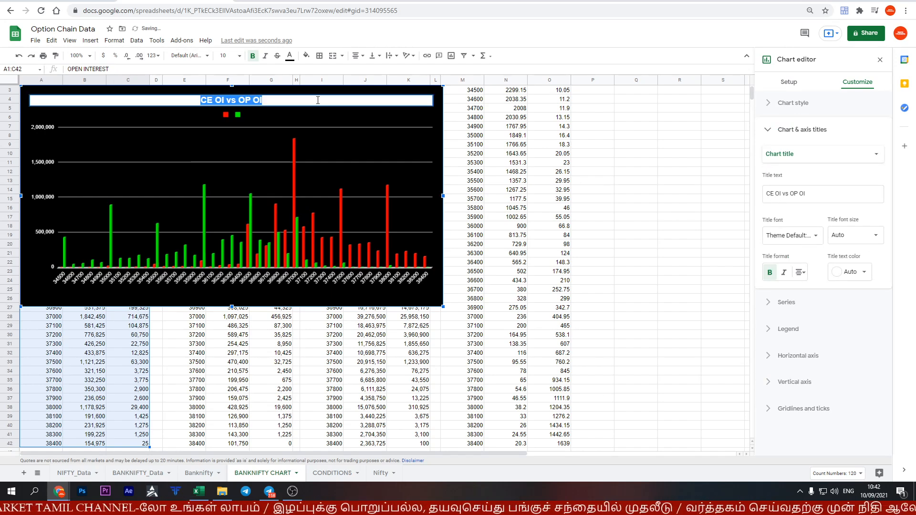
pyautogui.click(863, 272)
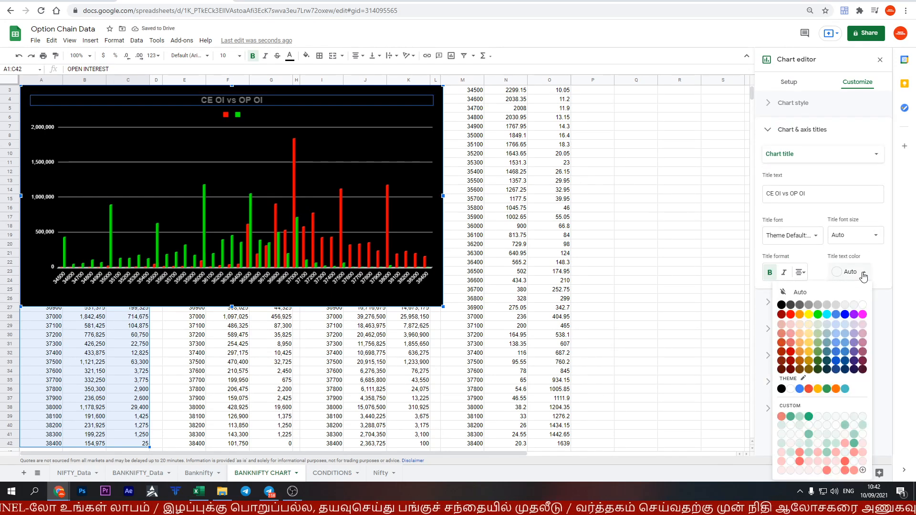
pyautogui.click(862, 305)
pyautogui.click(695, 191)
# Move the open interest chart up to row 1 and paste a copy of it at cell Q10
pyautogui.scroll(1, 394, 270)
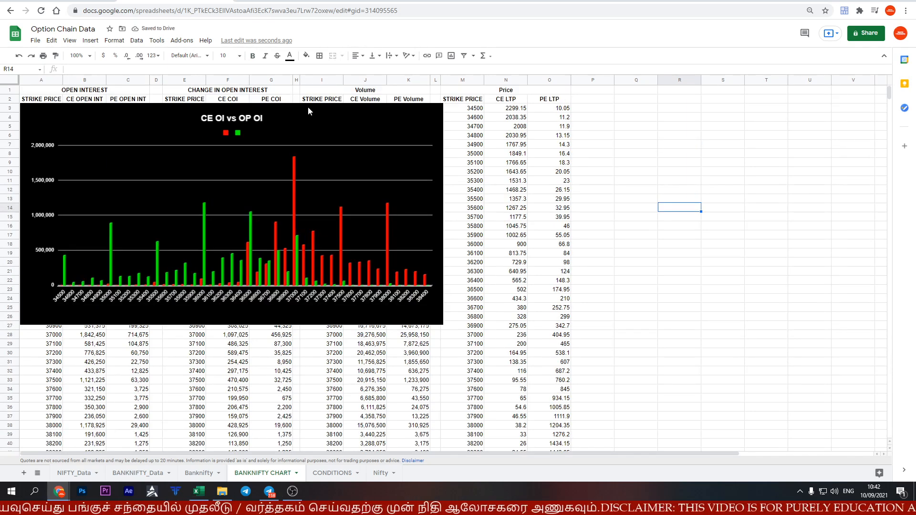
pyautogui.moveTo(363, 108); pyautogui.dragTo(325, 91)
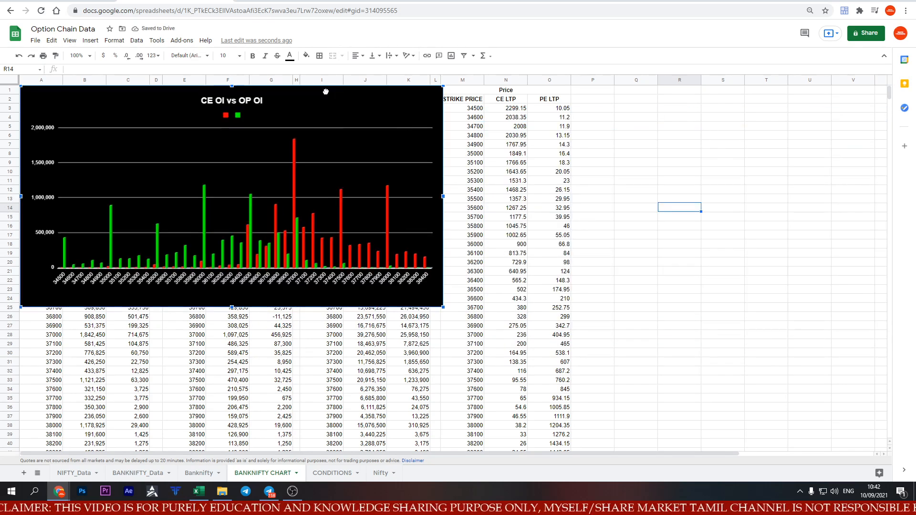
pyautogui.hotkey('ctrl', 'c')
pyautogui.click(625, 172)
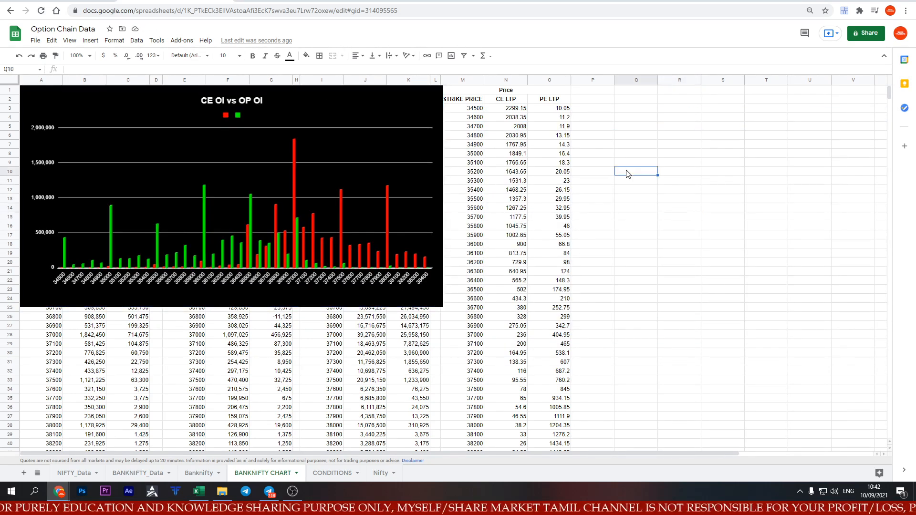
pyautogui.hotkey('ctrl', 'v')
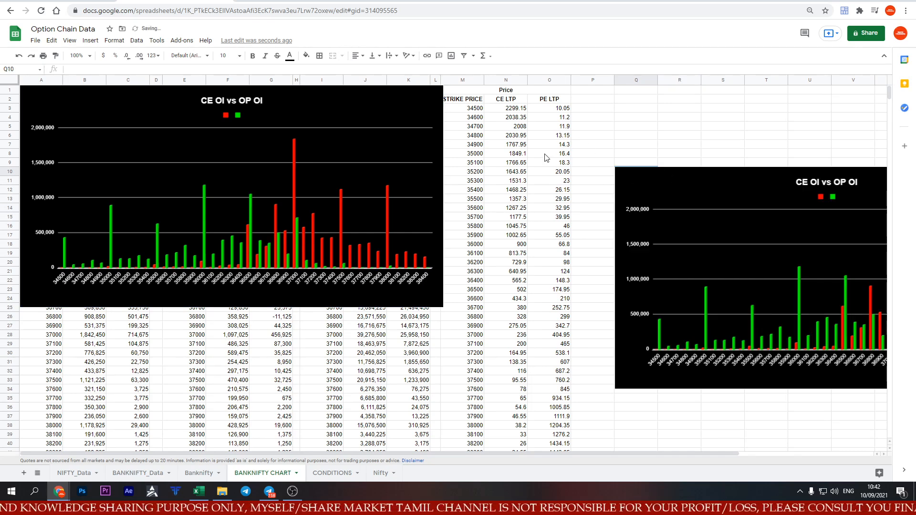
# Move the chart copy to the top of the sheet from column M, and the original chart down below row 18
pyautogui.moveTo(746, 176); pyautogui.dragTo(576, 101)
pyautogui.moveTo(329, 93); pyautogui.dragTo(332, 267)
# Open the data setup of the copied chart for editing
pyautogui.click(593, 97)
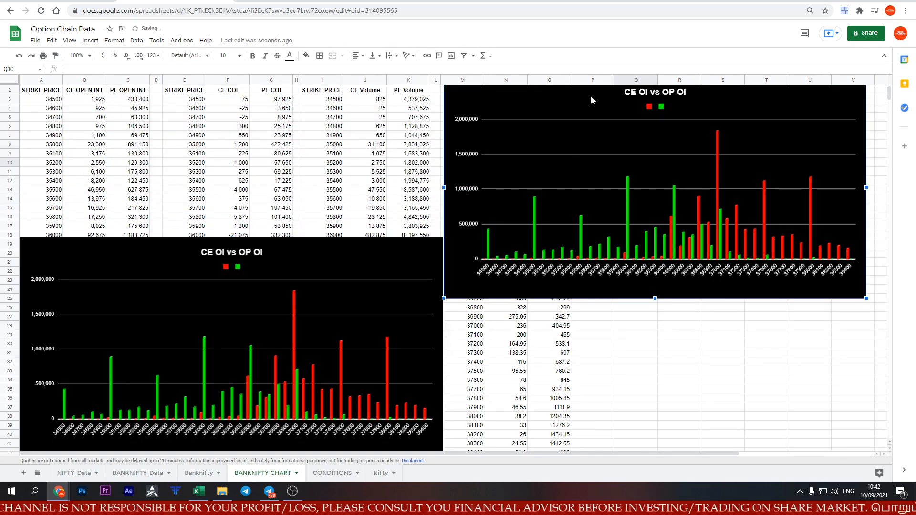
pyautogui.doubleClick(590, 95)
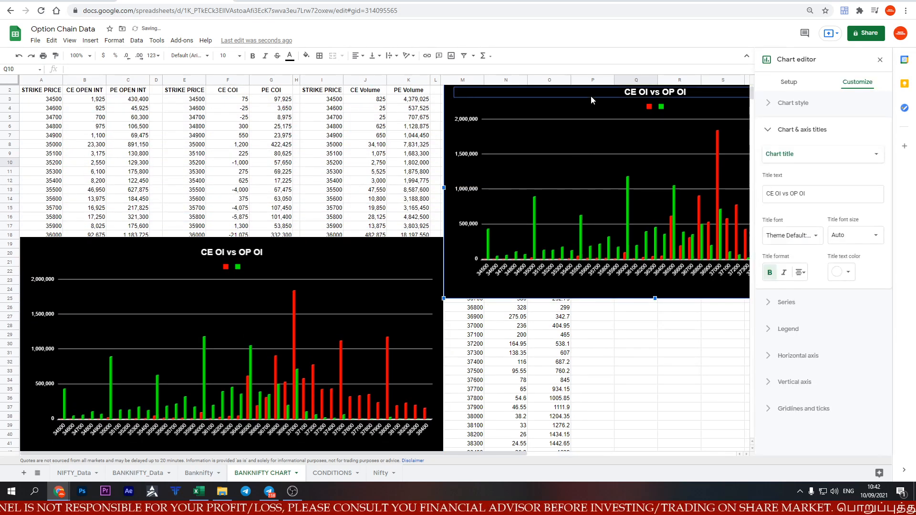
pyautogui.click(800, 82)
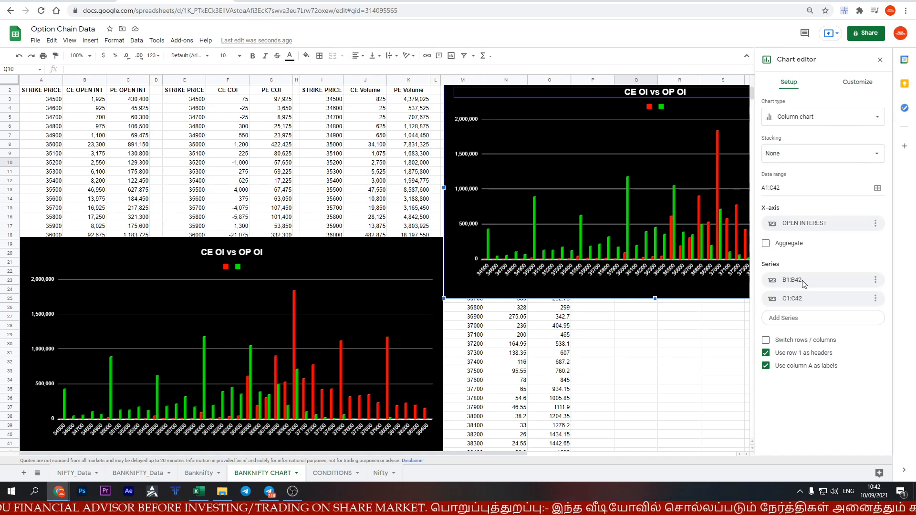
pyautogui.click(814, 222)
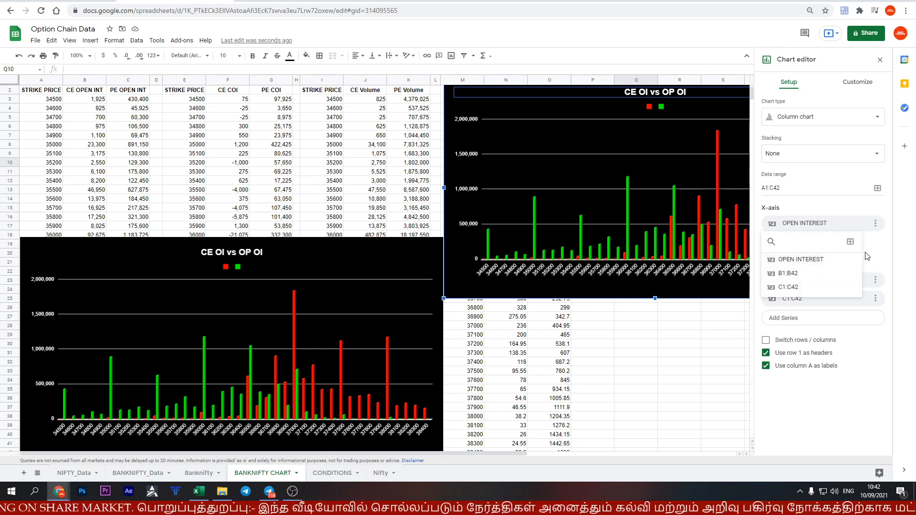
pyautogui.click(876, 254)
pyautogui.click(815, 281)
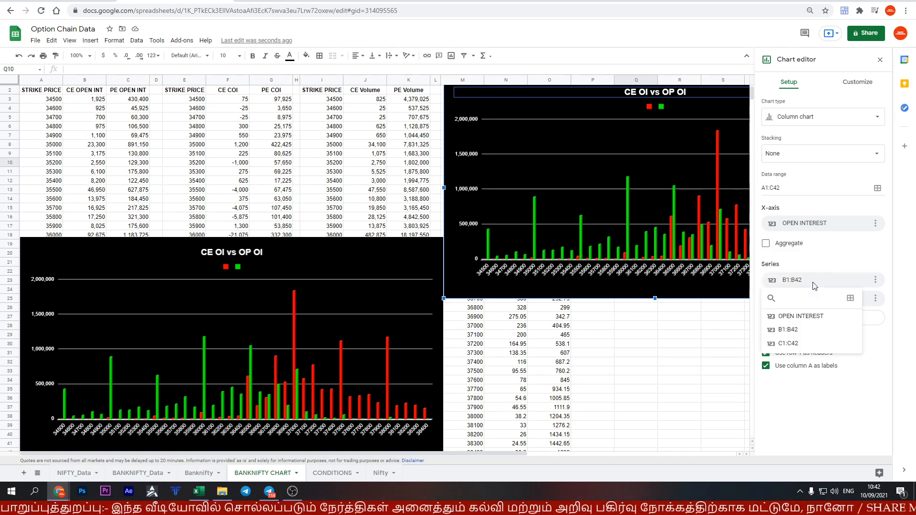
pyautogui.click(814, 285)
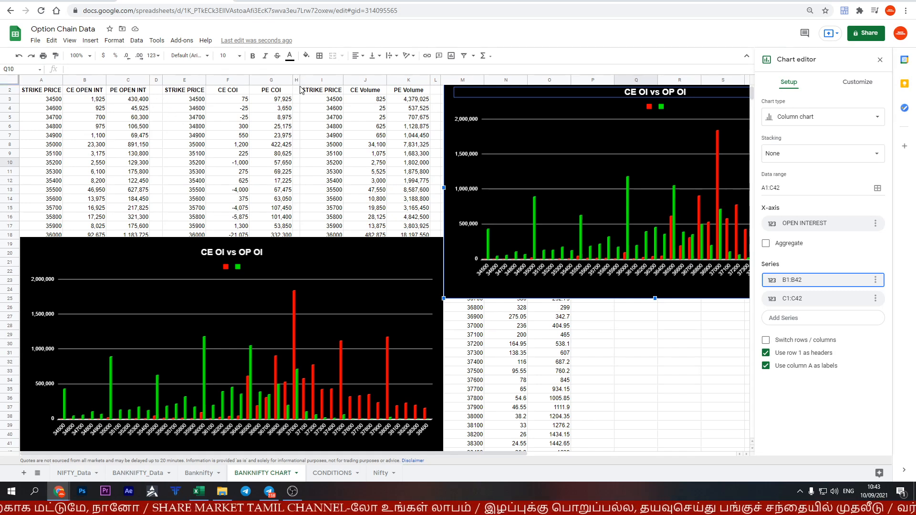
# Set the copied chart's data range to E1:G42
pyautogui.click(763, 188)
pyautogui.moveTo(774, 188); pyautogui.dragTo(770, 187)
pyautogui.write('G')
pyautogui.press('Return')
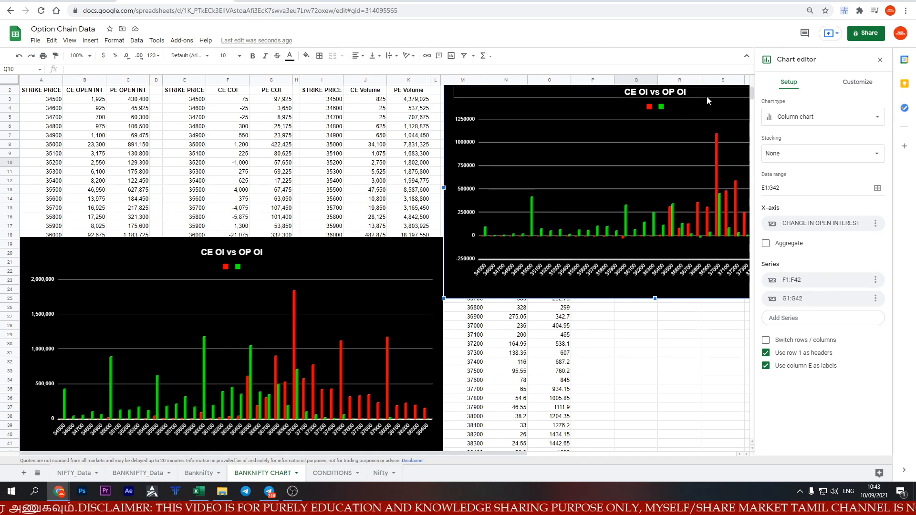
# Retitle the copied chart "CE COI vs OP COI" and close the chart editor
pyautogui.click(668, 94)
pyautogui.click(635, 91)
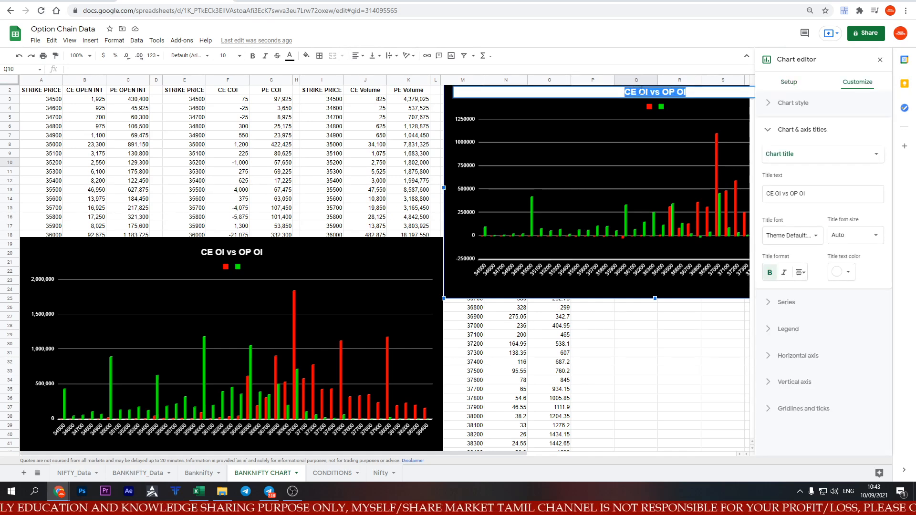
pyautogui.press('BackSpace')
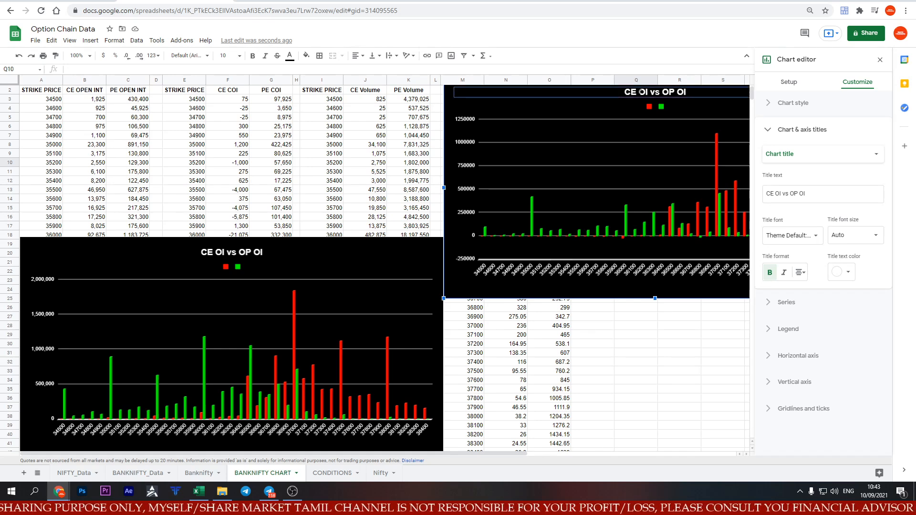
pyautogui.hotkey('ctrl', 'v')
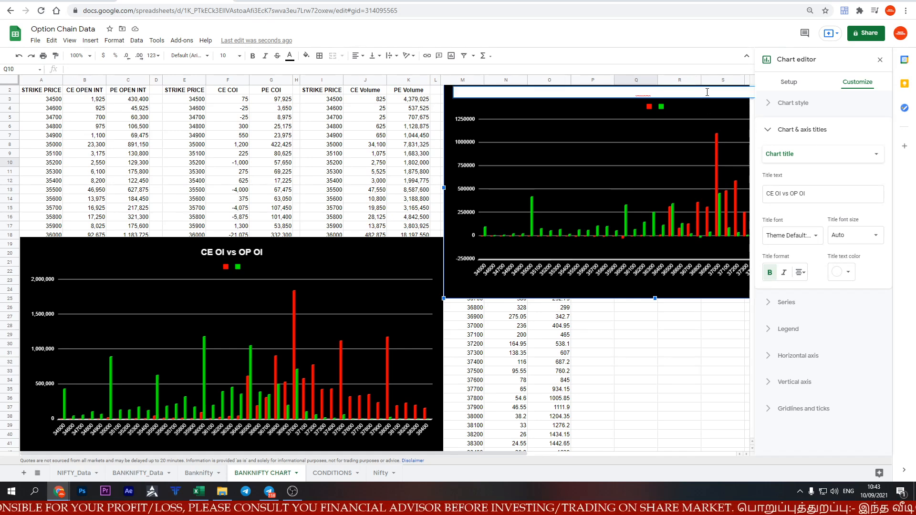
pyautogui.hotkey('ctrl', 'a')
pyautogui.press('BackSpace')
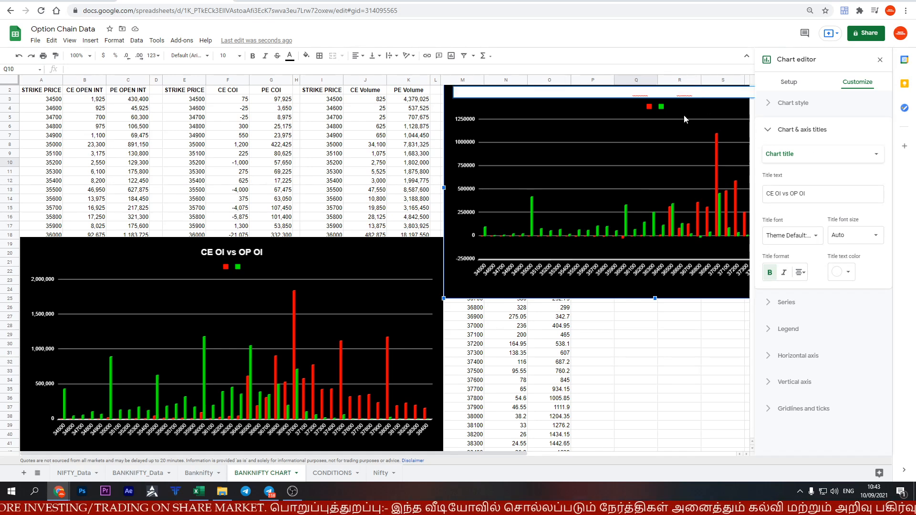
pyautogui.hotkey('ctrl', 'v')
pyautogui.press('Escape')
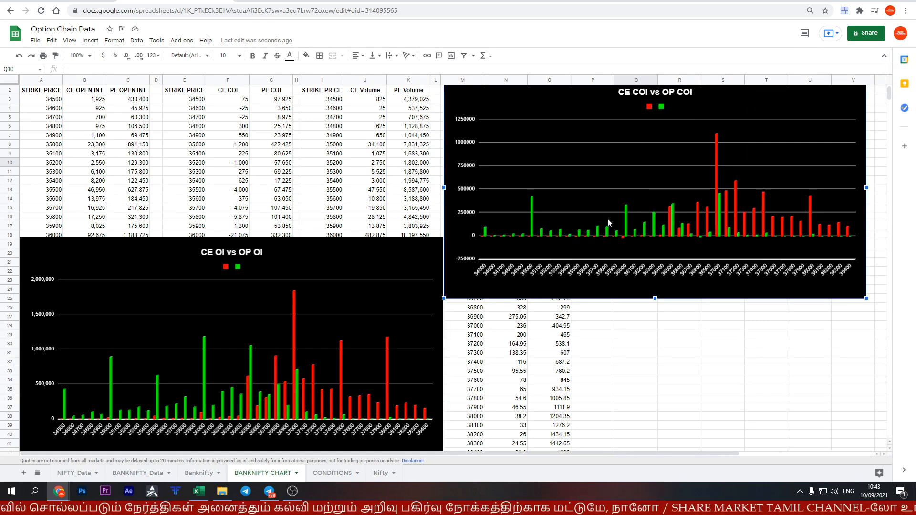
# Move the CE COI vs OP COI chart down so it lines up beside the open interest chart
pyautogui.click(307, 265)
pyautogui.click(571, 198)
pyautogui.moveTo(536, 96); pyautogui.dragTo(536, 282)
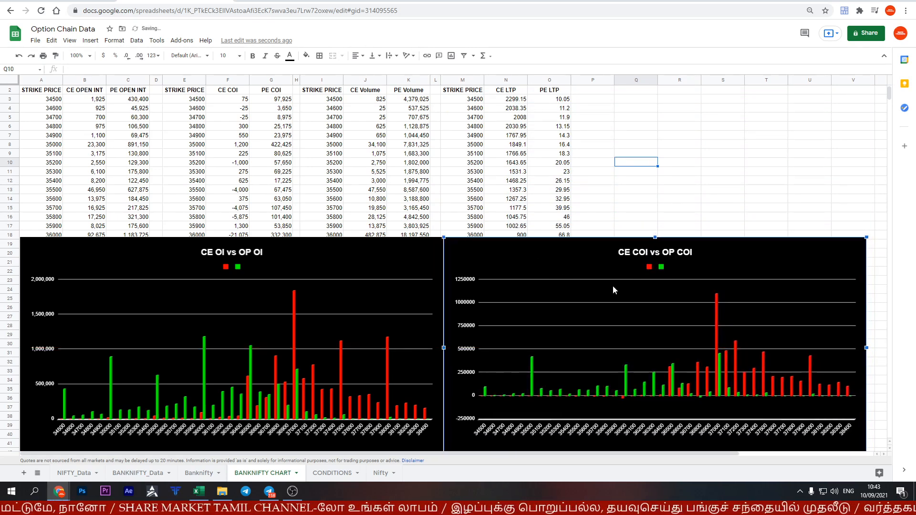
# Set the background of the CE COI vs OP COI chart to dark grey and close the chart editor
pyautogui.doubleClick(575, 256)
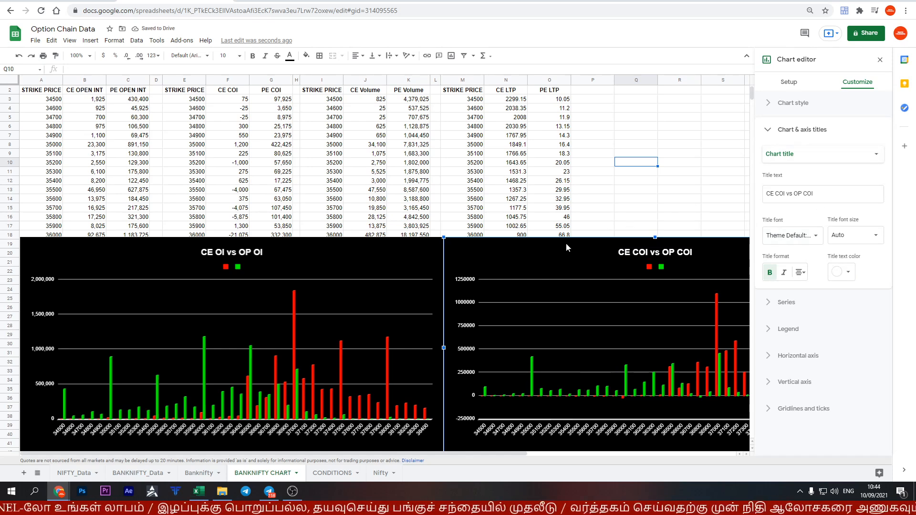
pyautogui.click(789, 84)
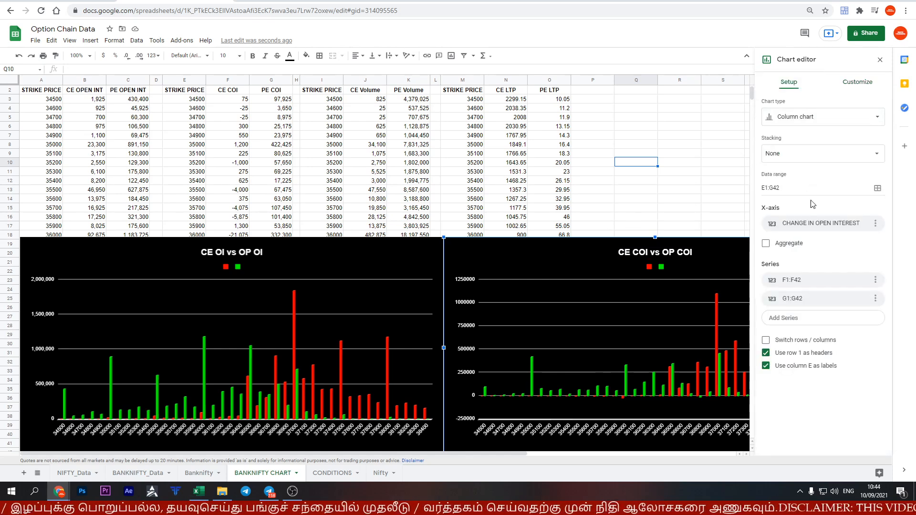
pyautogui.click(857, 83)
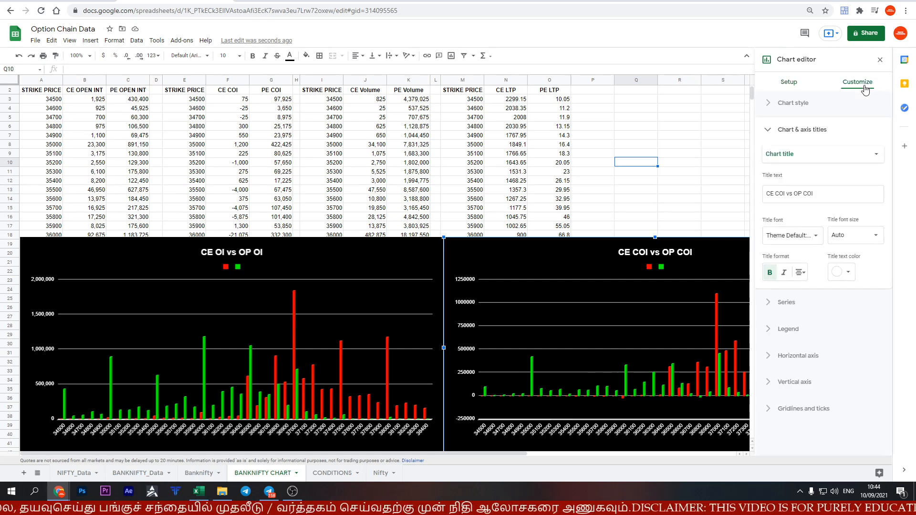
pyautogui.click(773, 106)
pyautogui.click(777, 138)
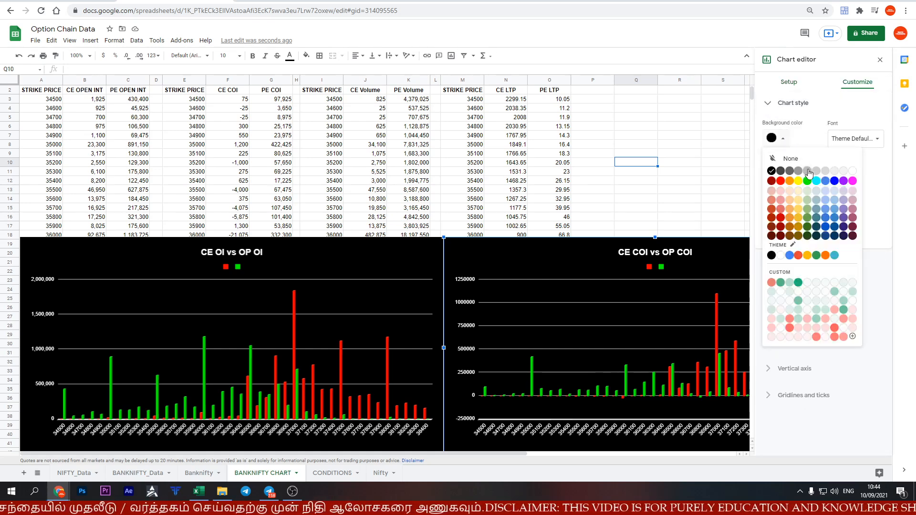
pyautogui.click(789, 170)
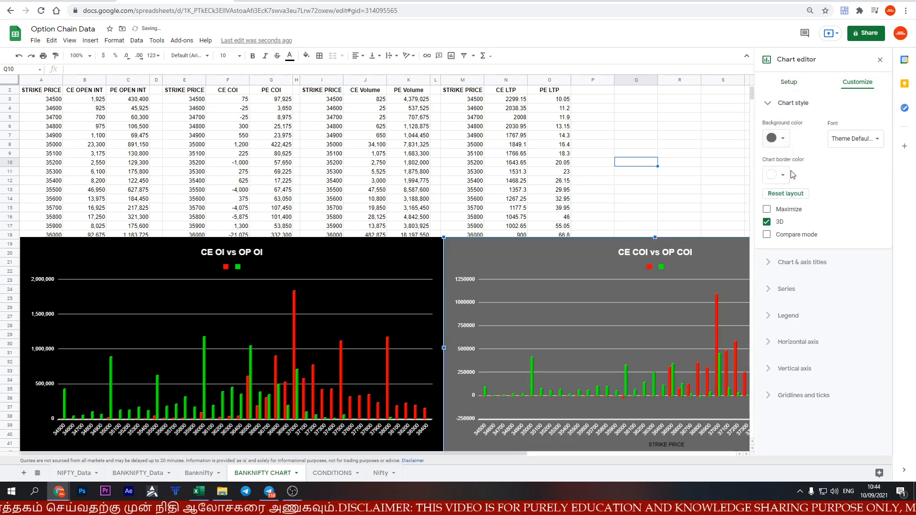
pyautogui.click(784, 143)
pyautogui.click(780, 170)
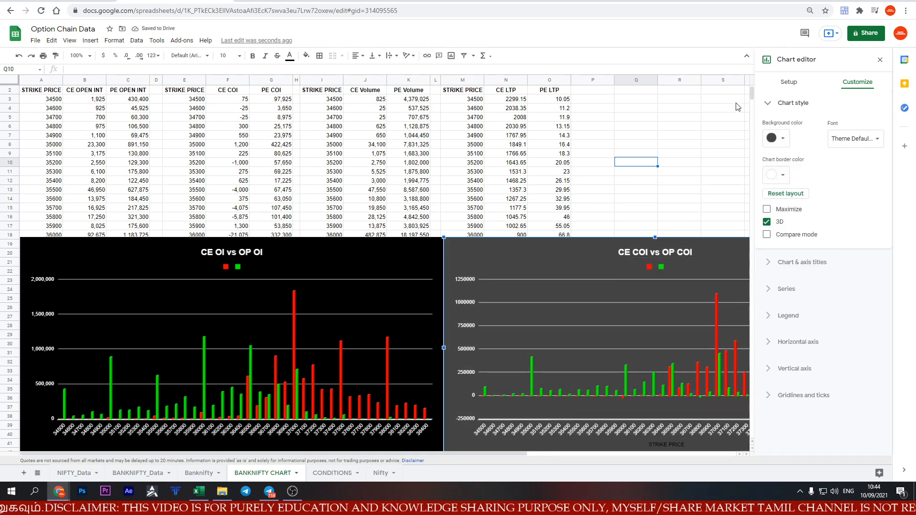
pyautogui.click(881, 61)
# Duplicate the CE COI vs OP COI chart and place the copy directly below the CE OI vs OP OI chart
pyautogui.scroll(-4, 576, 218)
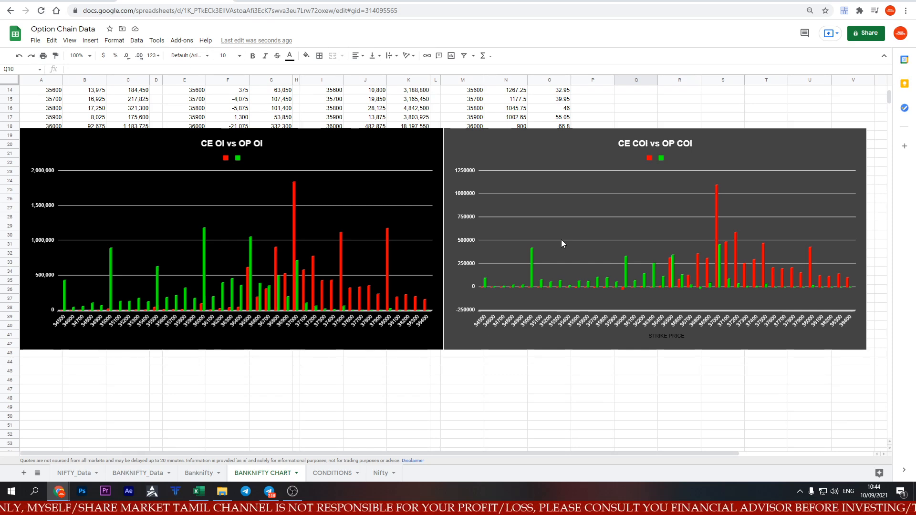
pyautogui.scroll(4, 562, 241)
pyautogui.click(544, 267)
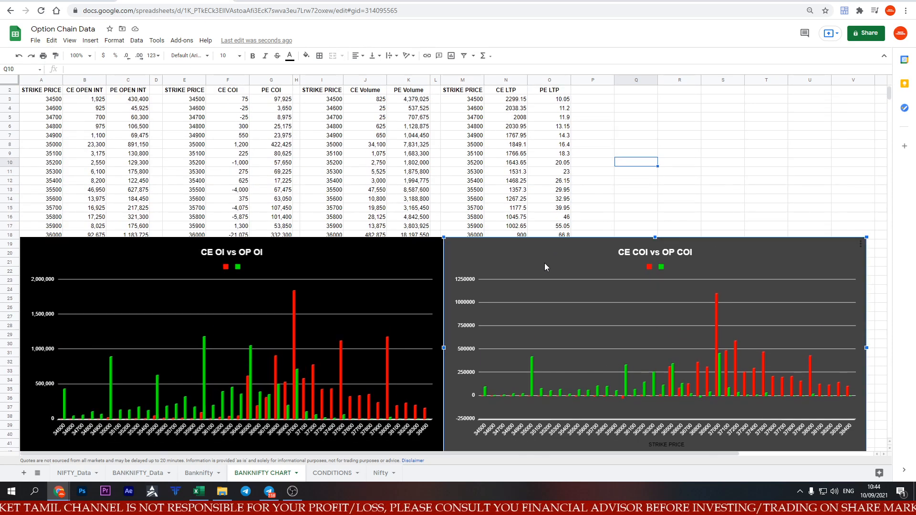
pyautogui.scroll(-8, 482, 262)
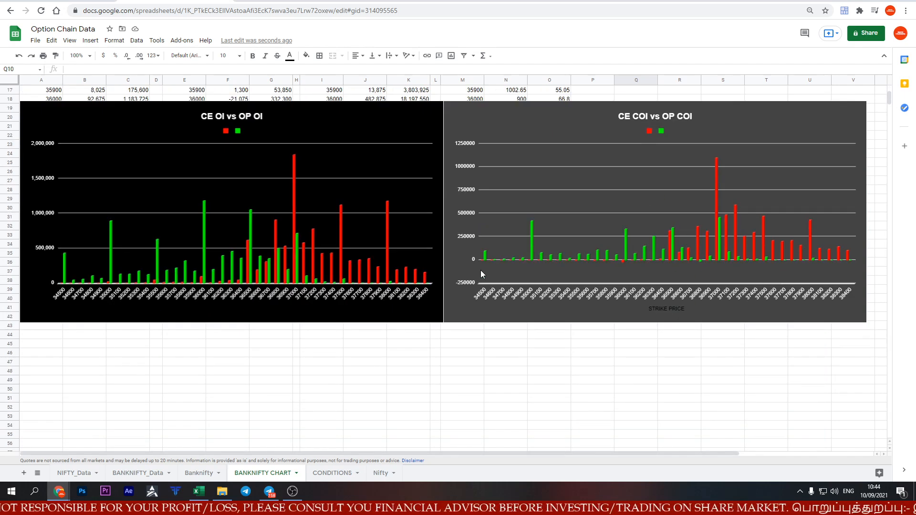
pyautogui.click(172, 326)
pyautogui.hotkey('ctrl', 'v')
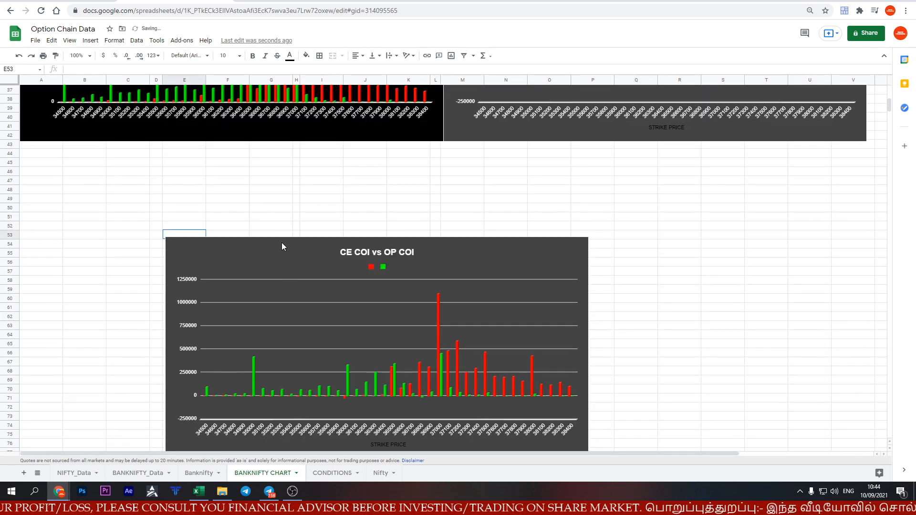
pyautogui.moveTo(254, 251); pyautogui.dragTo(94, 154)
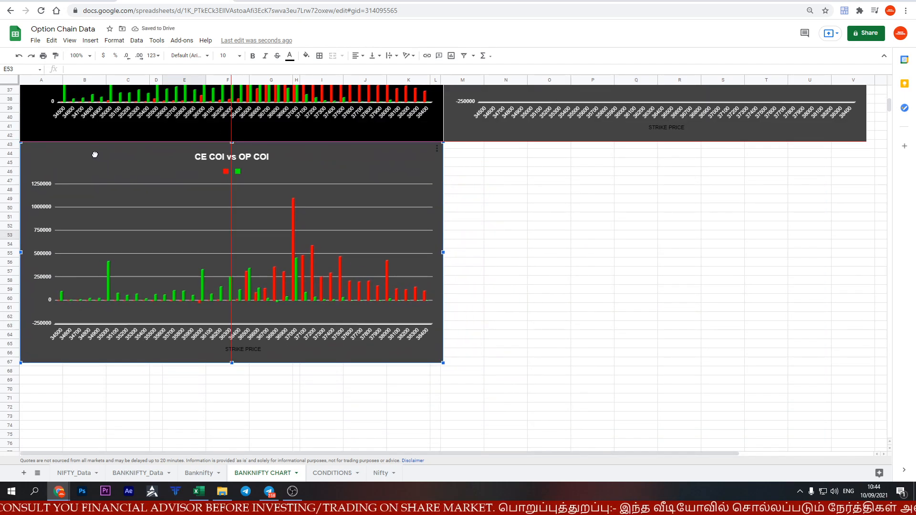
# Retitle the copied chart "CE Volume vs PE Volume"
pyautogui.doubleClick(217, 160)
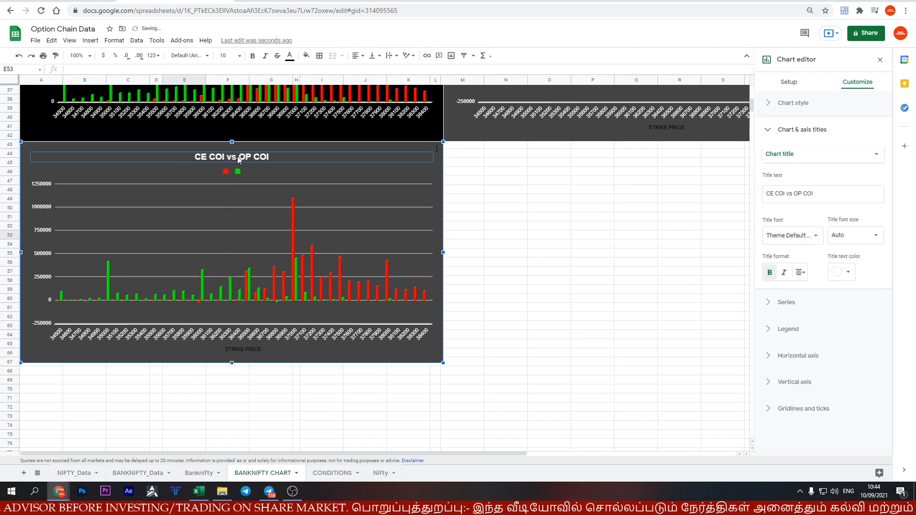
pyautogui.click(237, 156)
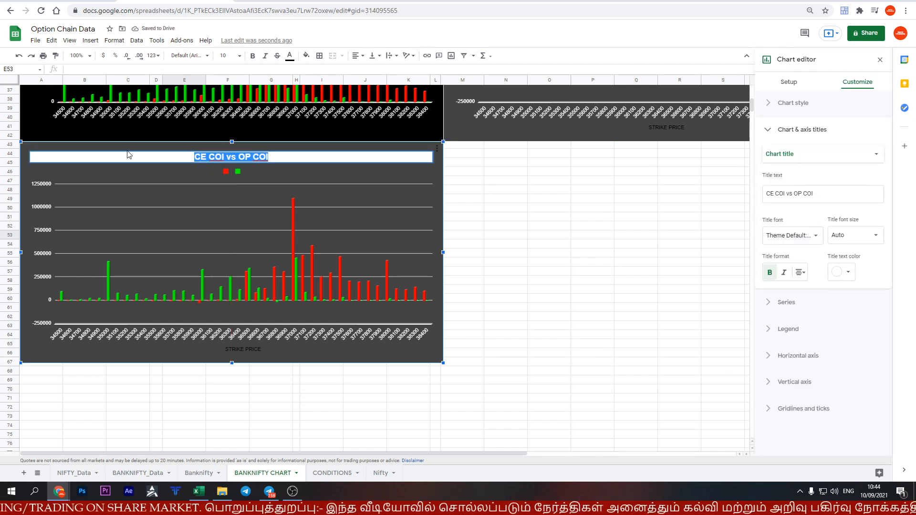
pyautogui.press('BackSpace')
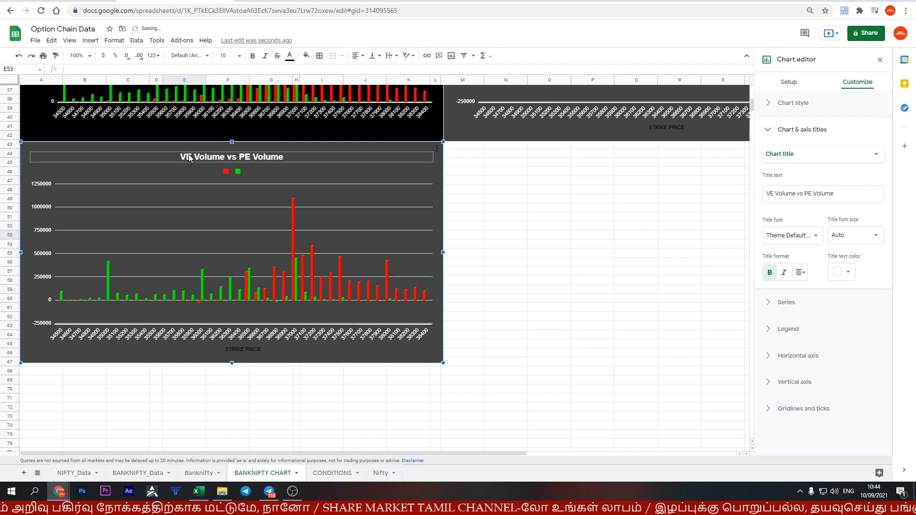
pyautogui.doubleClick(188, 157)
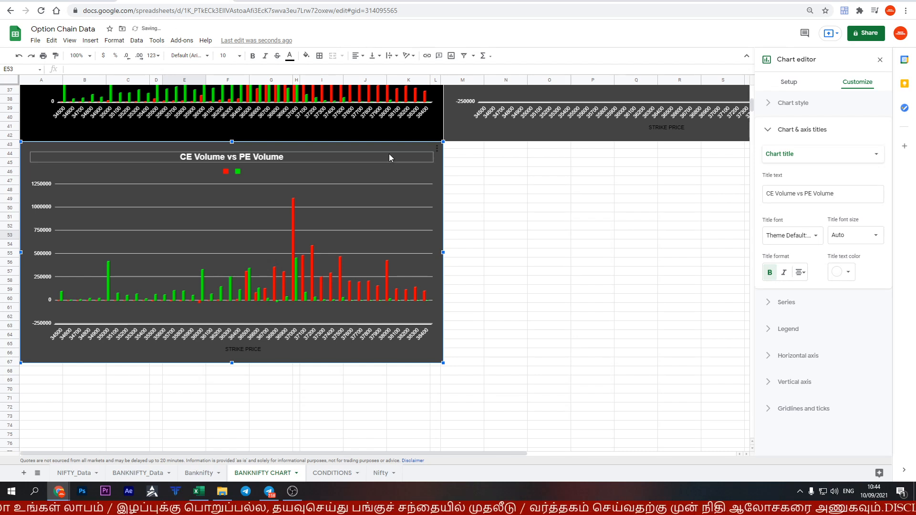
pyautogui.click(390, 172)
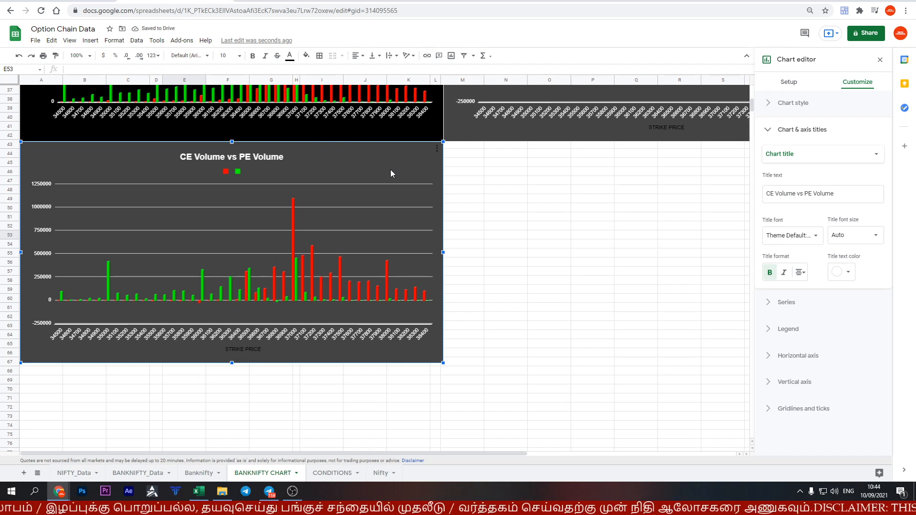
# Try dark red and lighter blue backgrounds on the CE Volume vs PE Volume chart, settling on dark blue
pyautogui.click(804, 105)
pyautogui.click(782, 139)
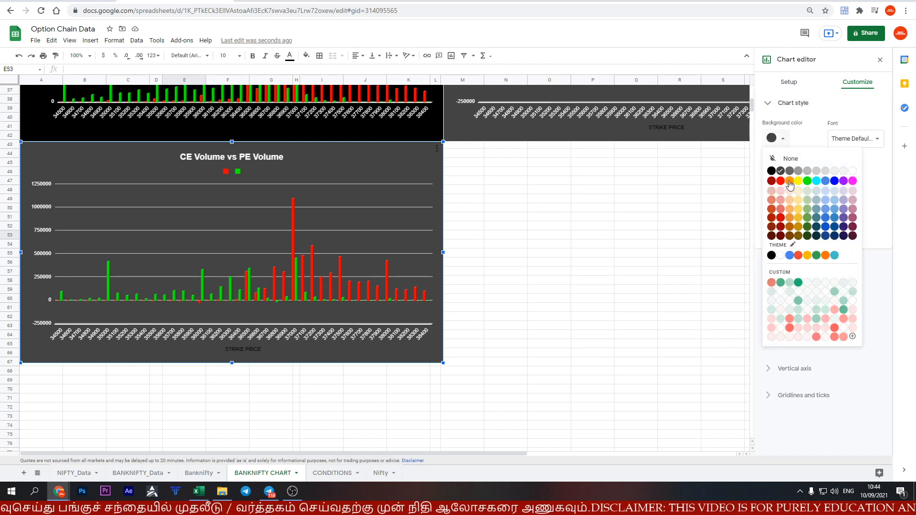
pyautogui.click(771, 180)
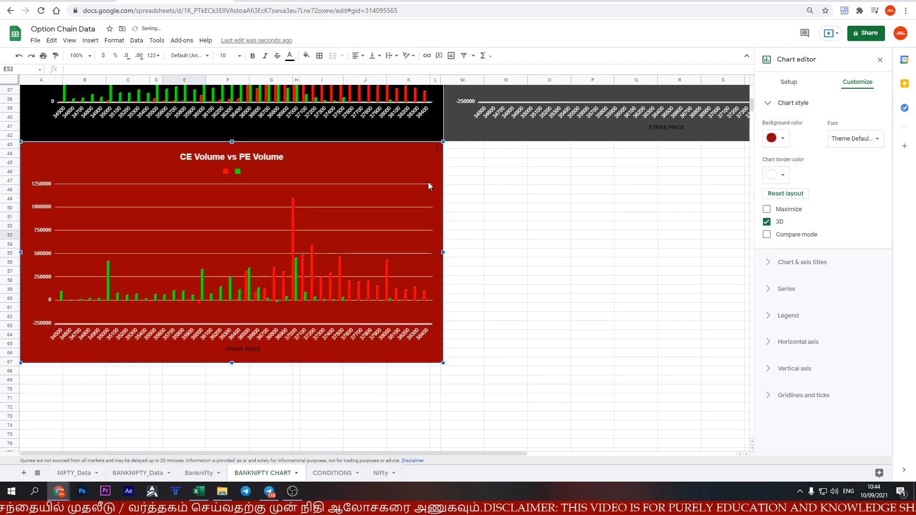
pyautogui.click(776, 139)
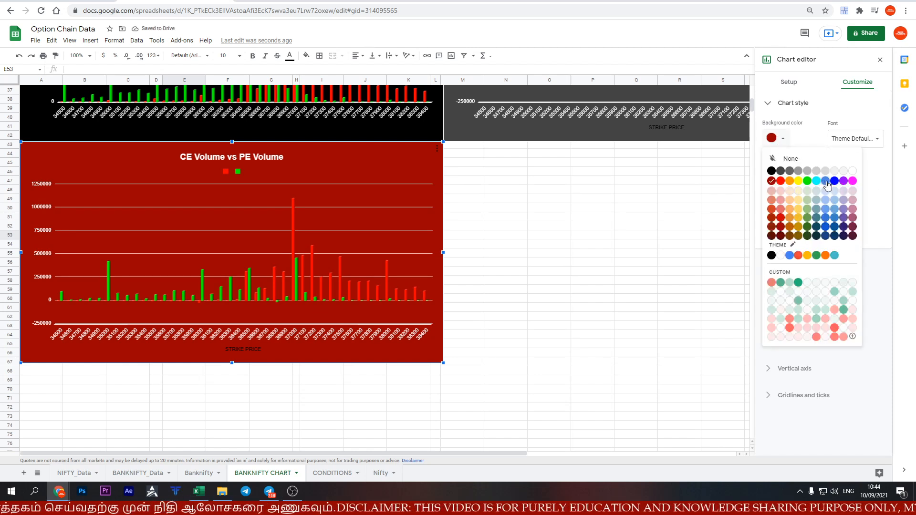
pyautogui.click(827, 218)
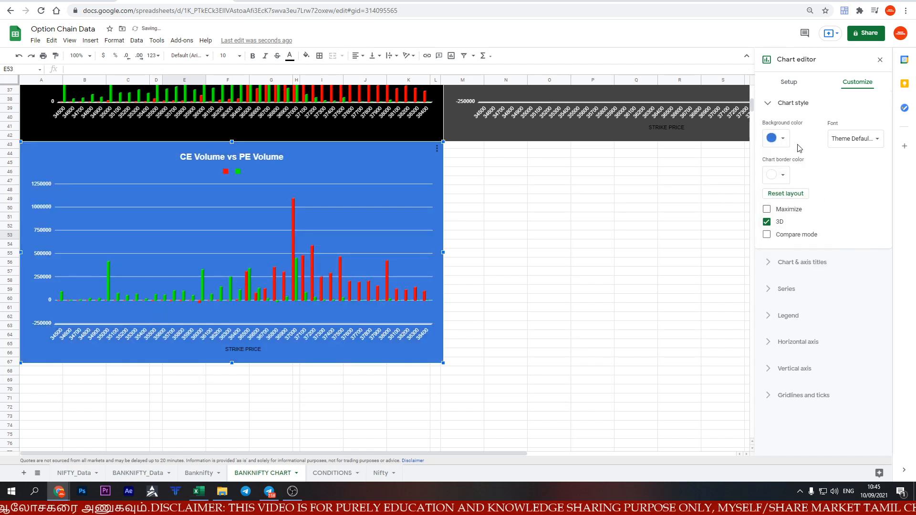
pyautogui.click(776, 139)
pyautogui.click(829, 210)
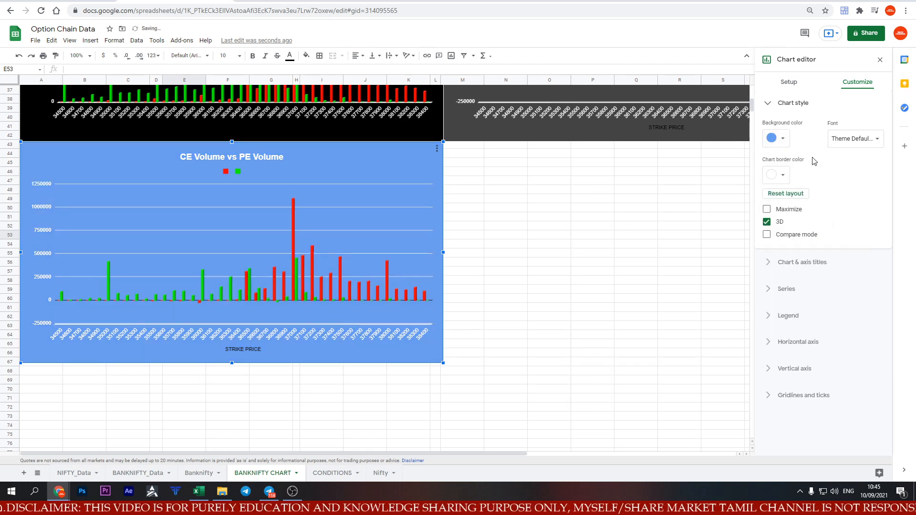
pyautogui.click(782, 141)
pyautogui.click(826, 237)
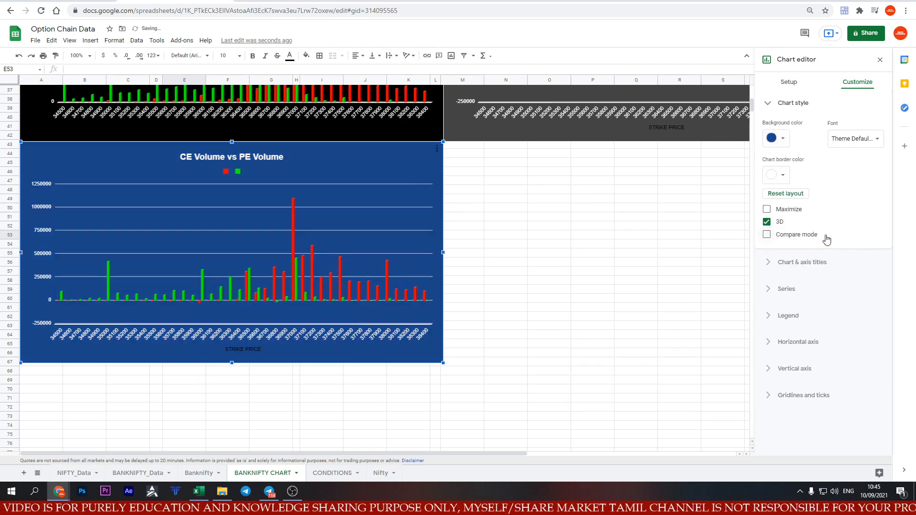
pyautogui.click(525, 192)
# Set the CE Volume vs PE Volume chart's data range to I1:K42 and close the chart editor
pyautogui.scroll(5, 532, 293)
pyautogui.scroll(-4, 525, 299)
pyautogui.doubleClick(394, 207)
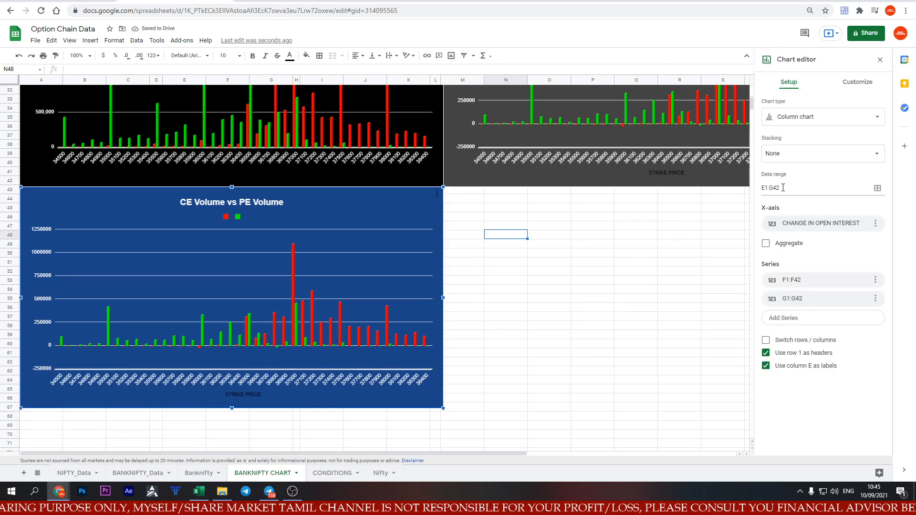
pyautogui.scroll(10, 542, 229)
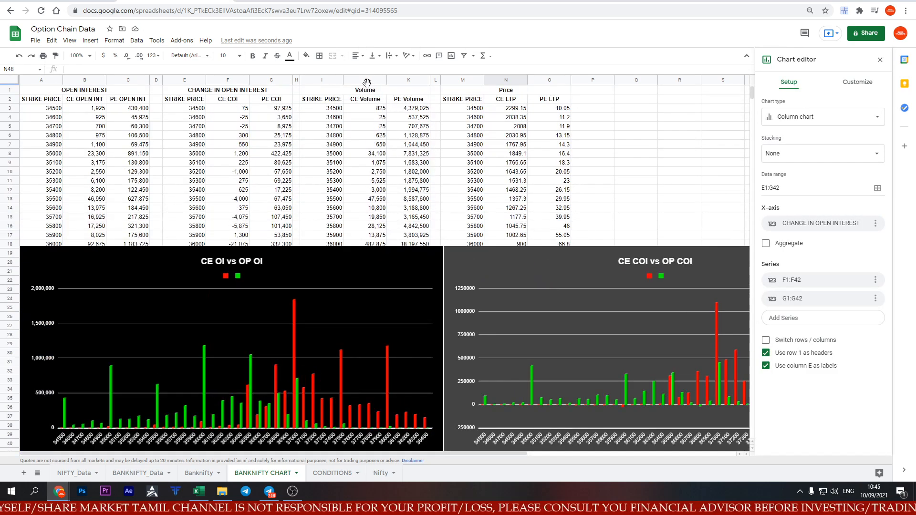
pyautogui.moveTo(766, 189); pyautogui.dragTo(761, 192)
pyautogui.press('BackSpace')
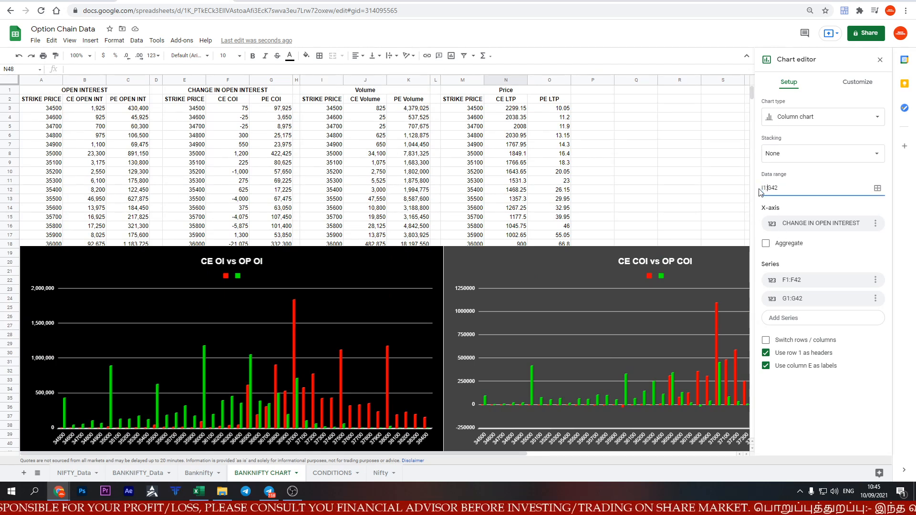
pyautogui.click(839, 429)
pyautogui.scroll(-5, 454, 248)
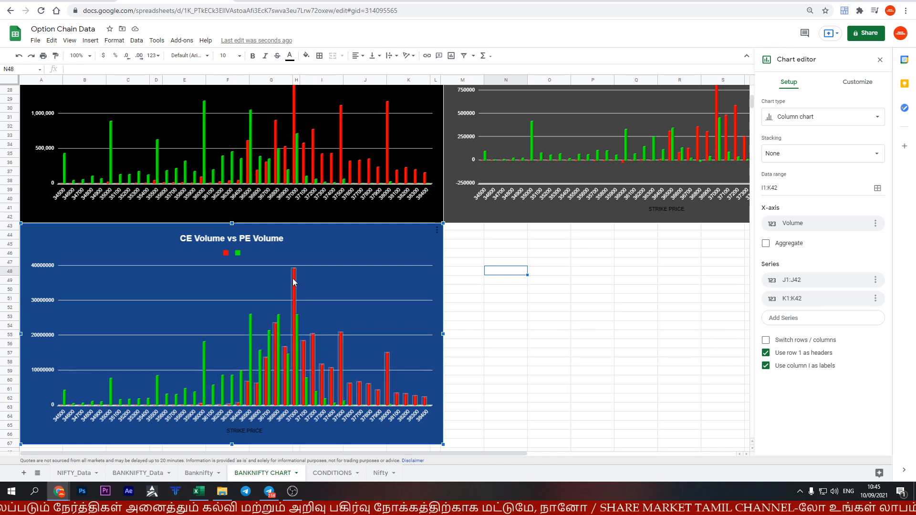
pyautogui.scroll(2, 602, 346)
pyautogui.click(879, 59)
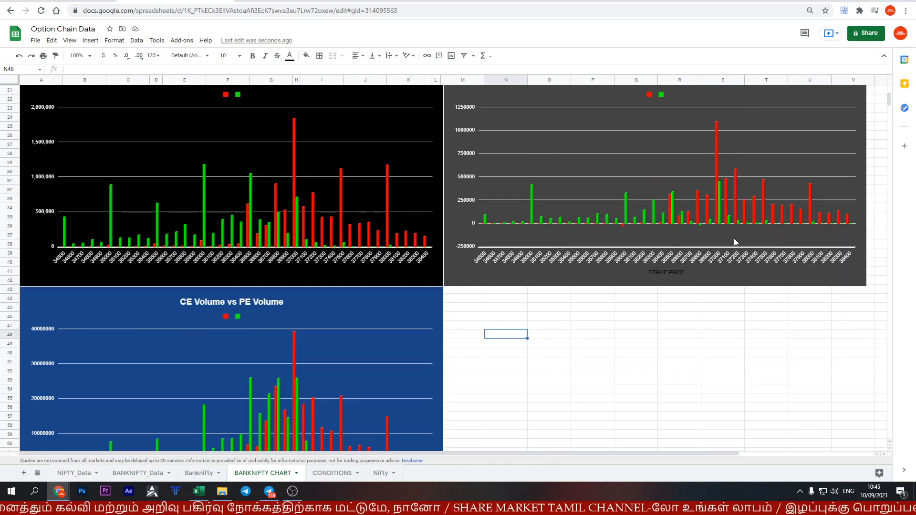
# Set the text colour of the STRIKE PRICE horizontal axis title to white on all three charts
pyautogui.scroll(-3, 367, 293)
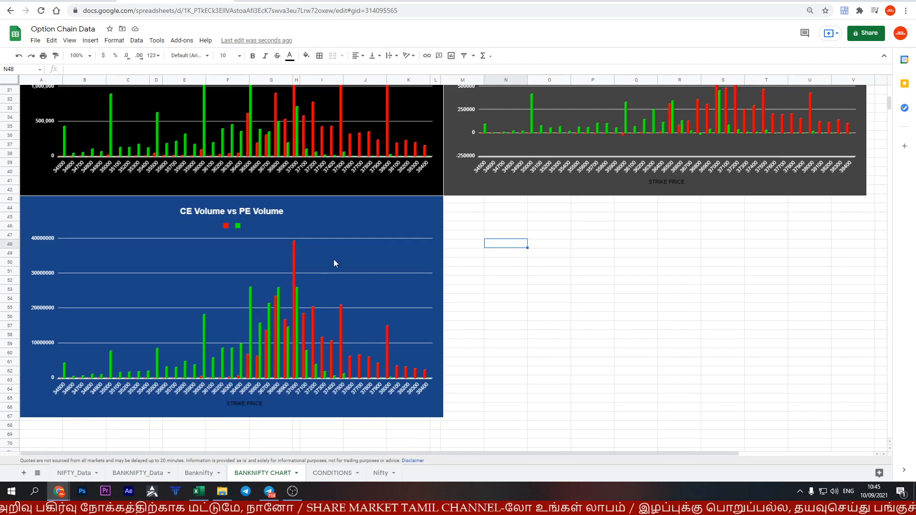
pyautogui.doubleClick(248, 403)
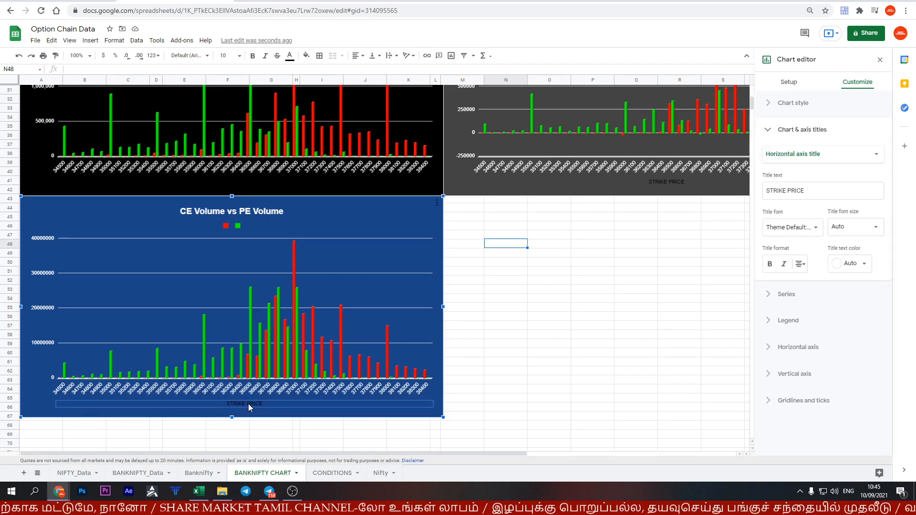
pyautogui.click(853, 270)
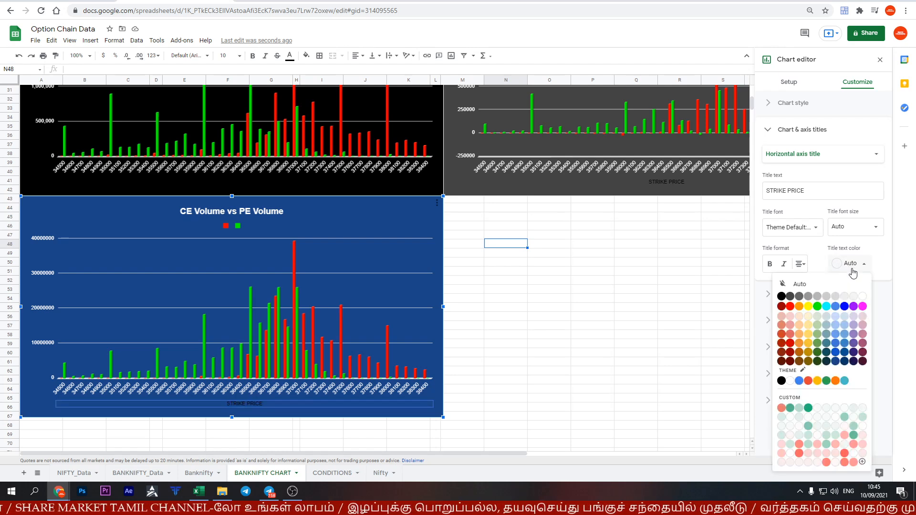
pyautogui.click(862, 297)
pyautogui.doubleClick(671, 183)
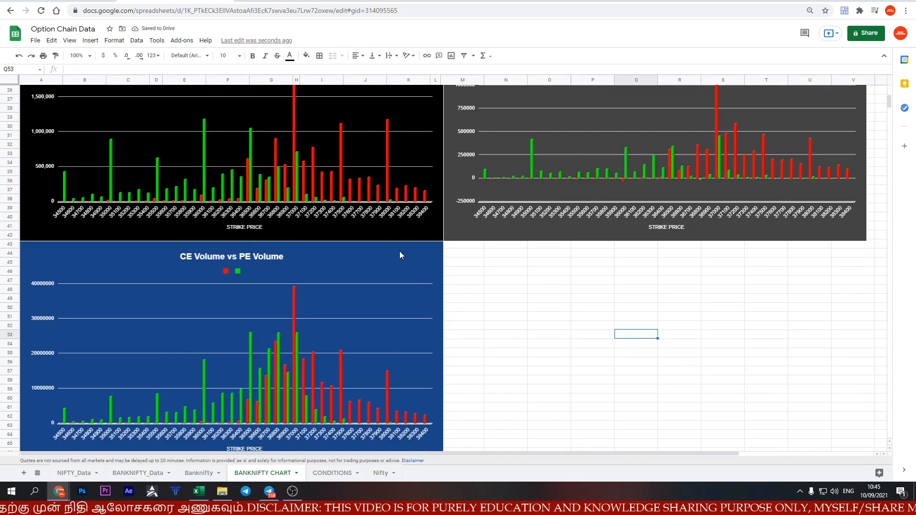
# Duplicate the CE Volume vs PE Volume chart and place the copy beside it, below the CE COI vs OP COI chart
pyautogui.scroll(-1, 400, 250)
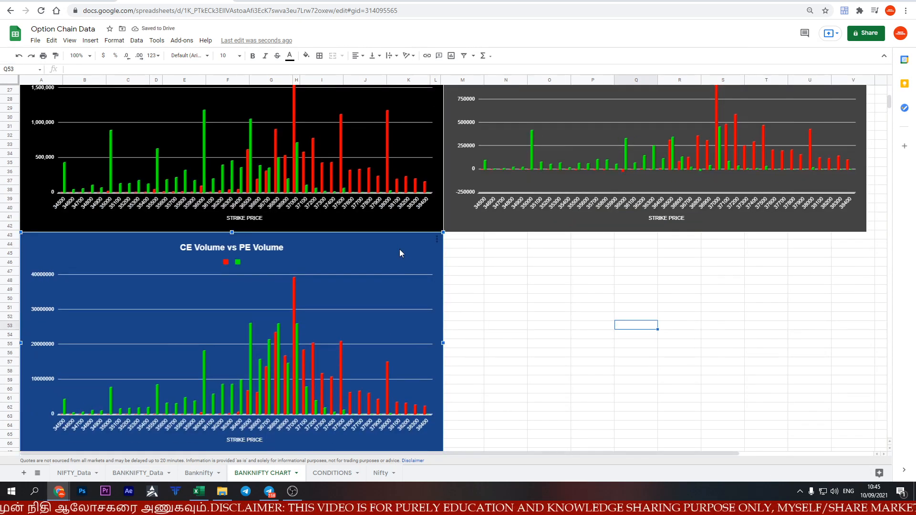
pyautogui.click(519, 265)
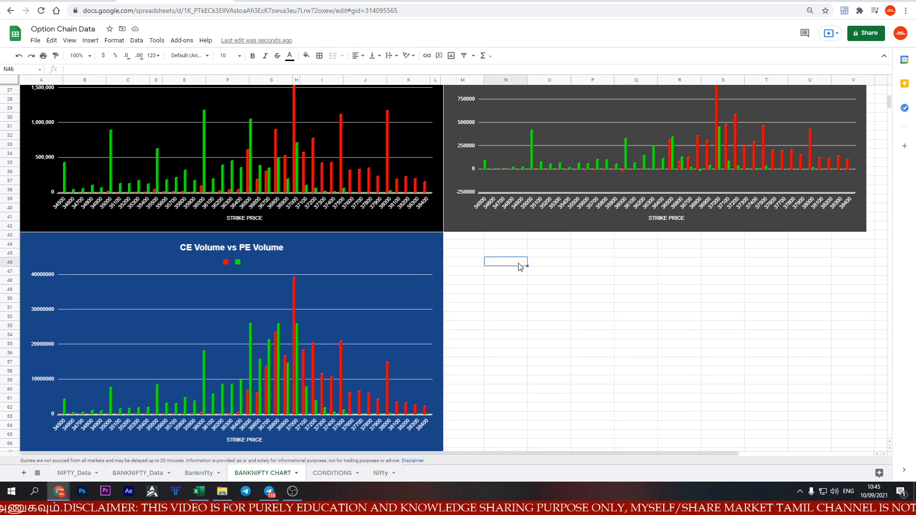
pyautogui.hotkey('ctrl', 'v')
# Retitle the duplicated chart beside CE Volume vs PE Volume as "CE LTP vs PE LTP"
pyautogui.doubleClick(582, 251)
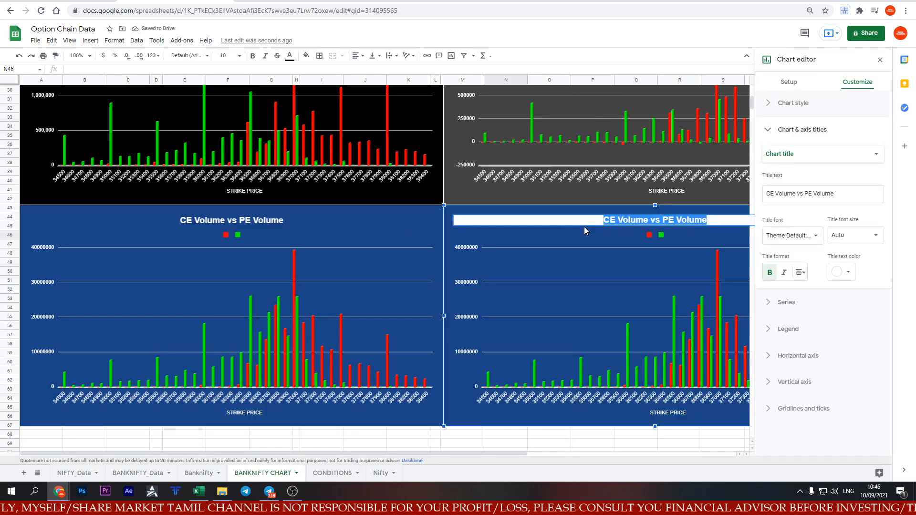
pyautogui.press('BackSpace')
pyautogui.write('CE LTP v')
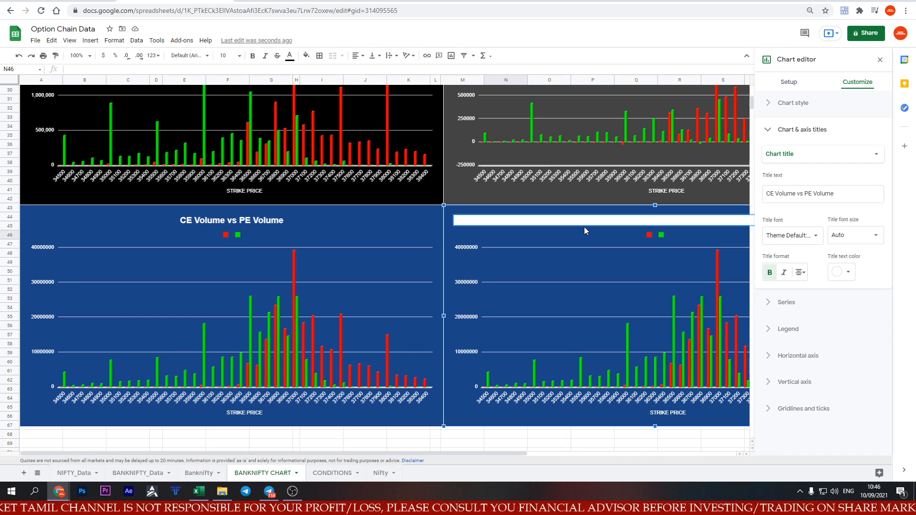
pyautogui.write('s PE LT')
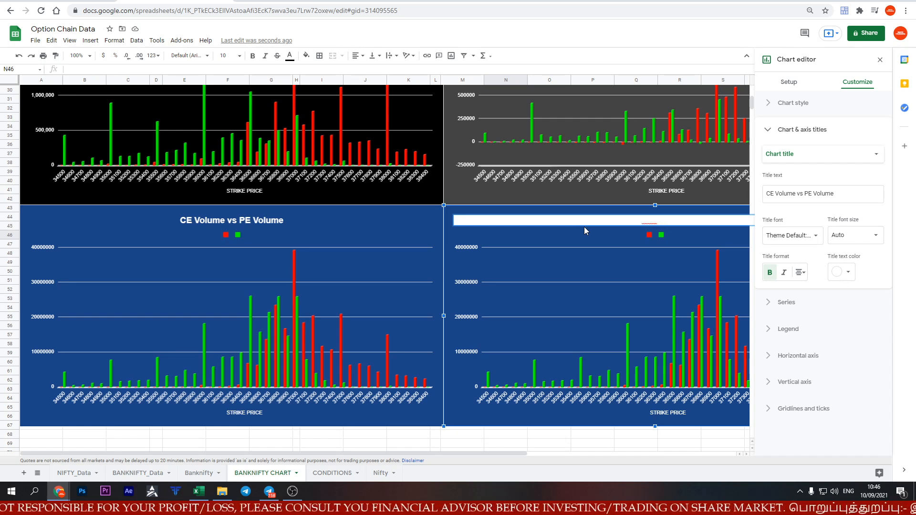
pyautogui.write('P')
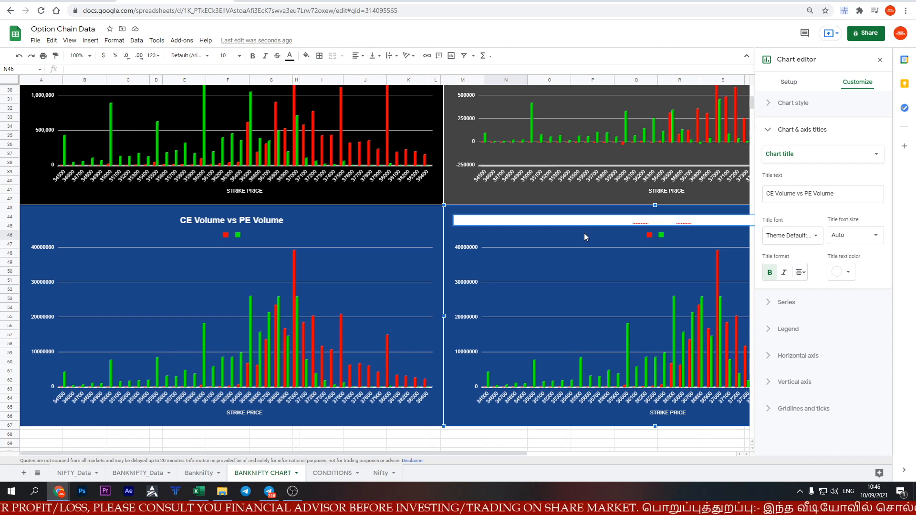
pyautogui.press('Return')
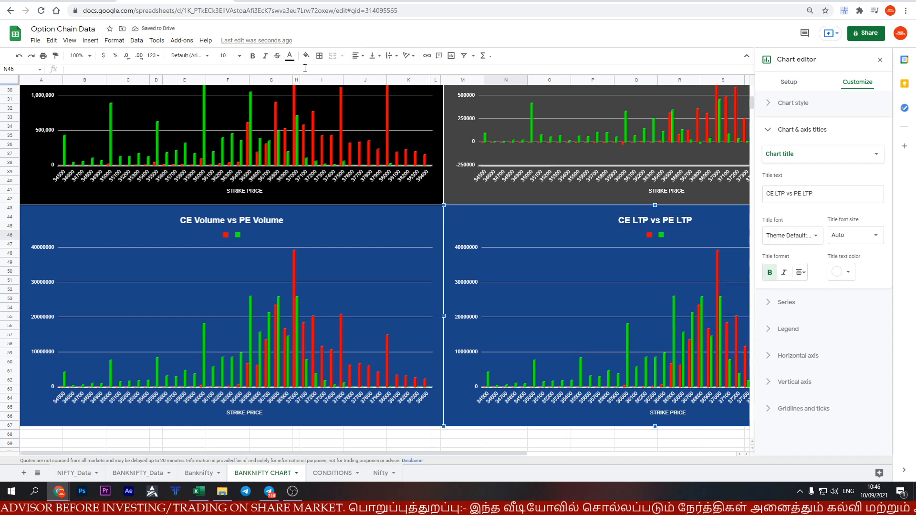
# Set the CE LTP vs PE LTP chart's data range to M1:O42 and close the chart editor
pyautogui.scroll(10, 438, 191)
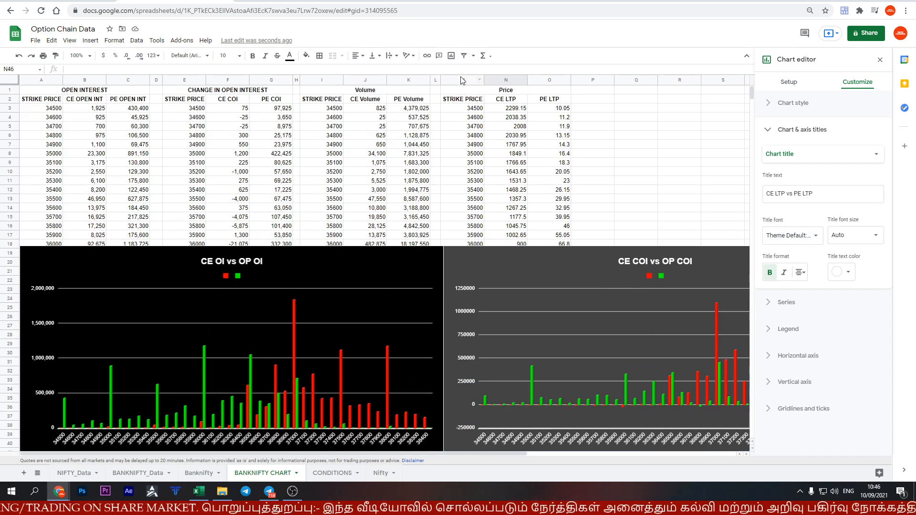
pyautogui.click(795, 105)
pyautogui.click(792, 102)
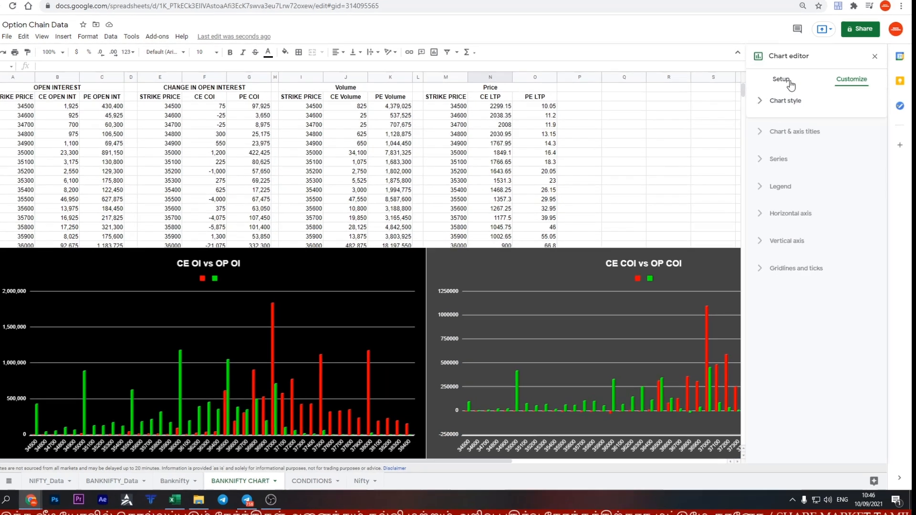
pyautogui.click(788, 81)
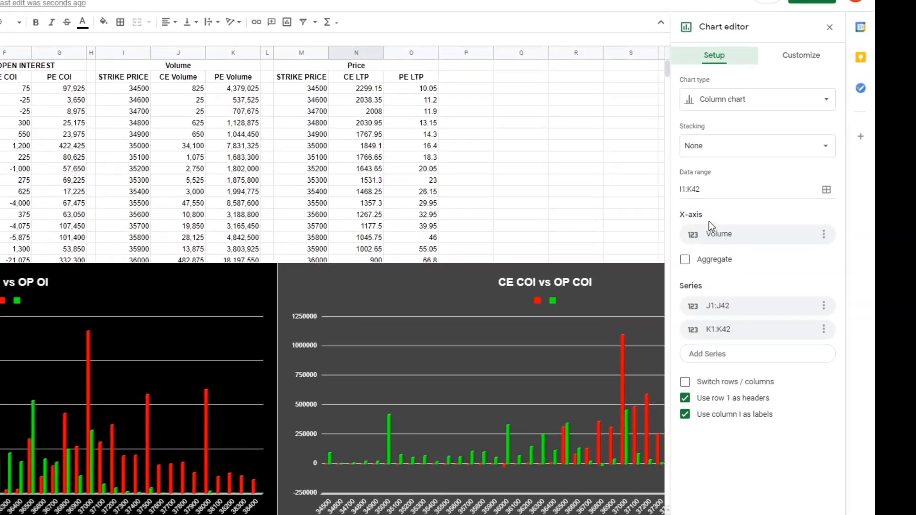
pyautogui.click(682, 189)
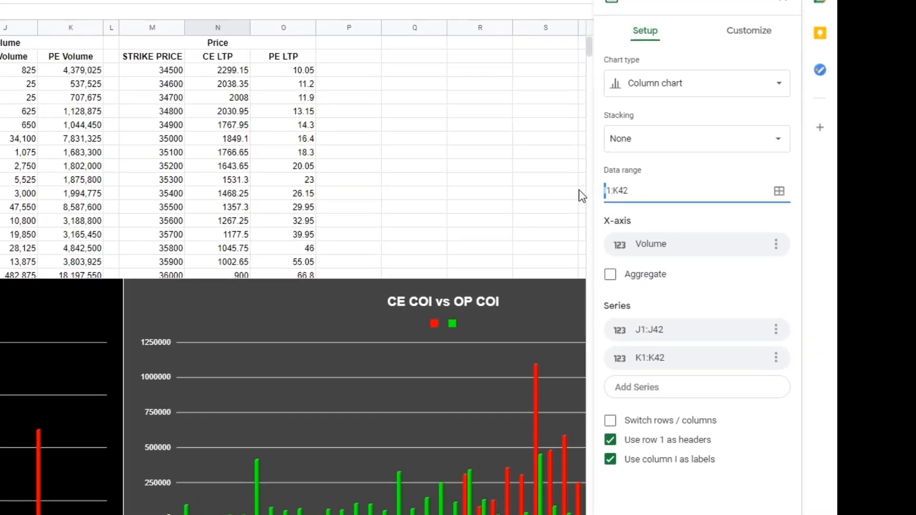
pyautogui.press('BackSpace')
pyautogui.write('M')
pyautogui.press('Right')
pyautogui.press('Right')
pyautogui.hotkey('shift', 'Right')
pyautogui.write('O')
pyautogui.press('Return')
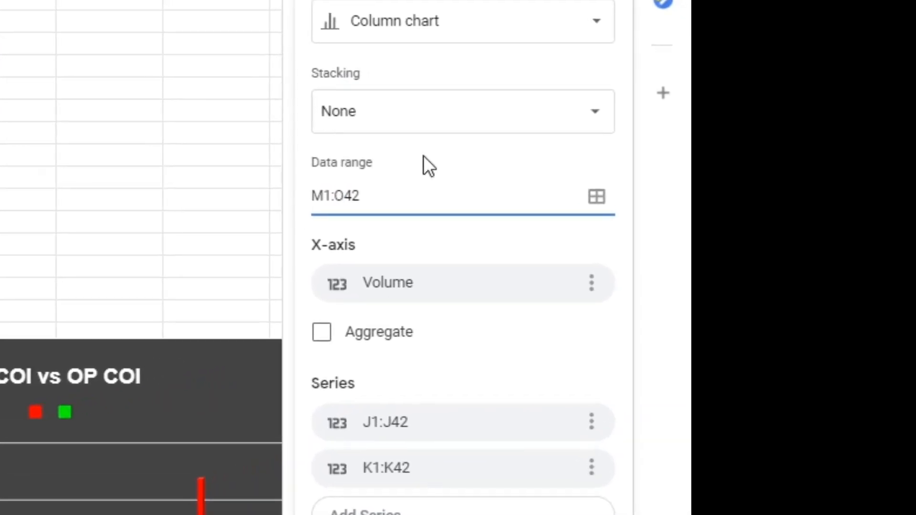
pyautogui.scroll(-6, 38, 391)
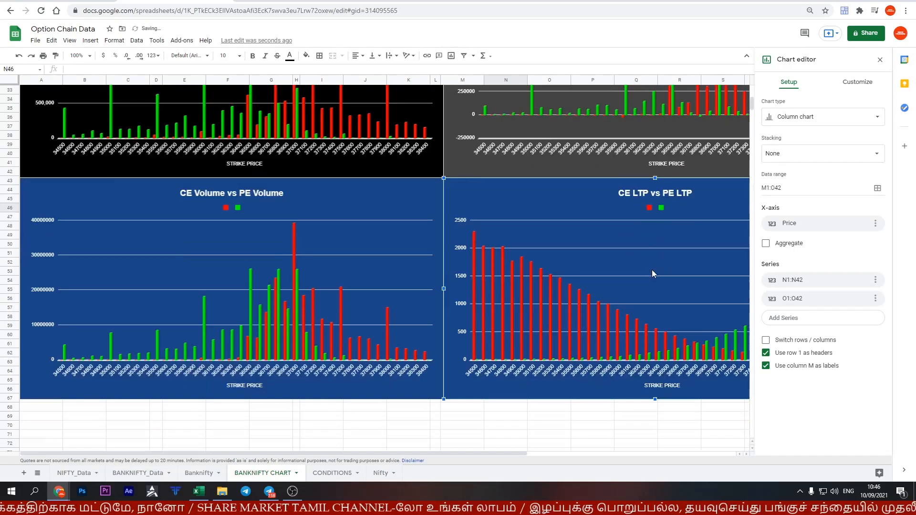
pyautogui.click(879, 60)
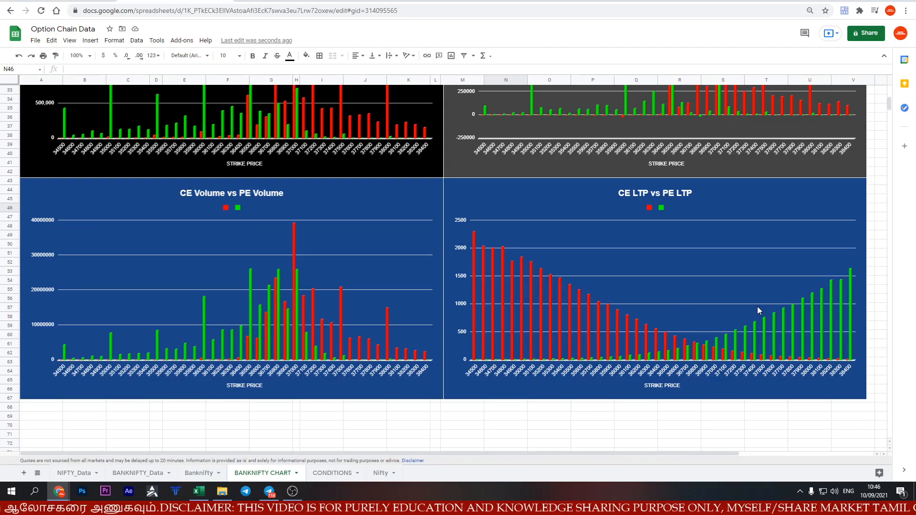
# Move all four charts up over the data tables, keeping the two-by-two layout starting just below row 1
pyautogui.scroll(-2, 763, 310)
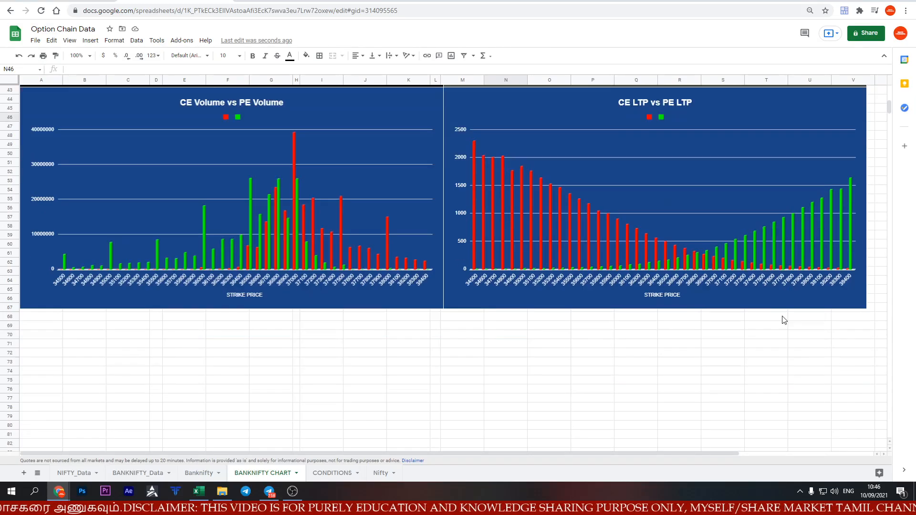
pyautogui.scroll(8, 758, 334)
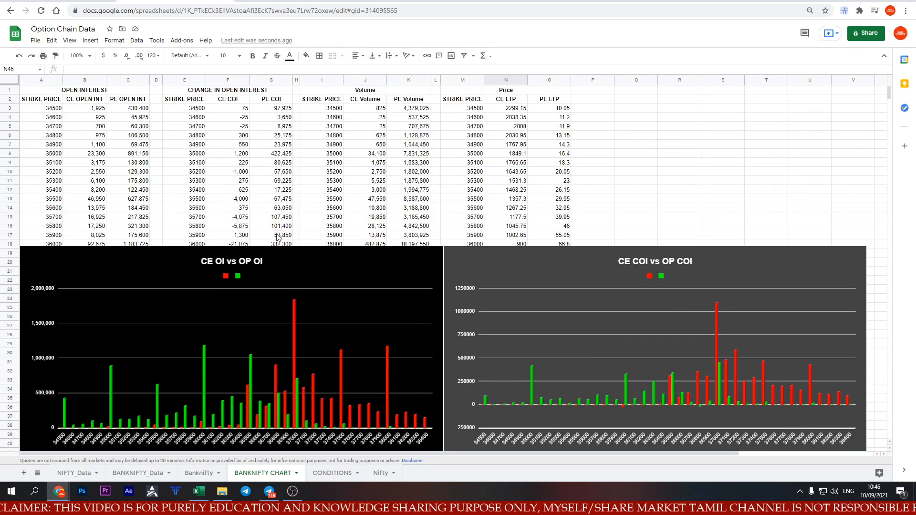
pyautogui.moveTo(284, 256); pyautogui.dragTo(299, 99)
pyautogui.moveTo(579, 246); pyautogui.dragTo(579, 87)
pyautogui.scroll(-2, 466, 311)
pyautogui.scroll(-3, 466, 311)
pyautogui.click(364, 276)
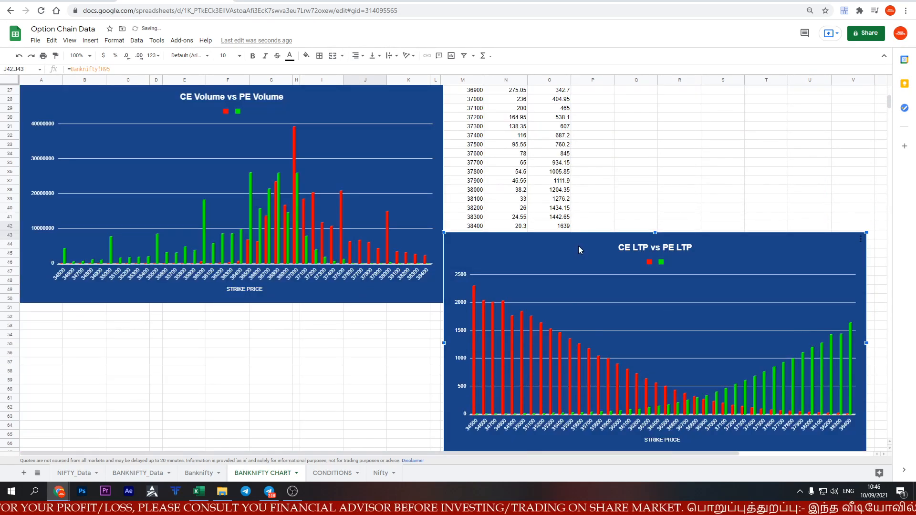
pyautogui.scroll(3, 579, 250)
pyautogui.moveTo(581, 341); pyautogui.dragTo(582, 190)
# Try orange and yellow backgrounds on the CE LTP vs PE LTP chart, settling on dark teal, and close the chart editor
pyautogui.doubleClick(582, 189)
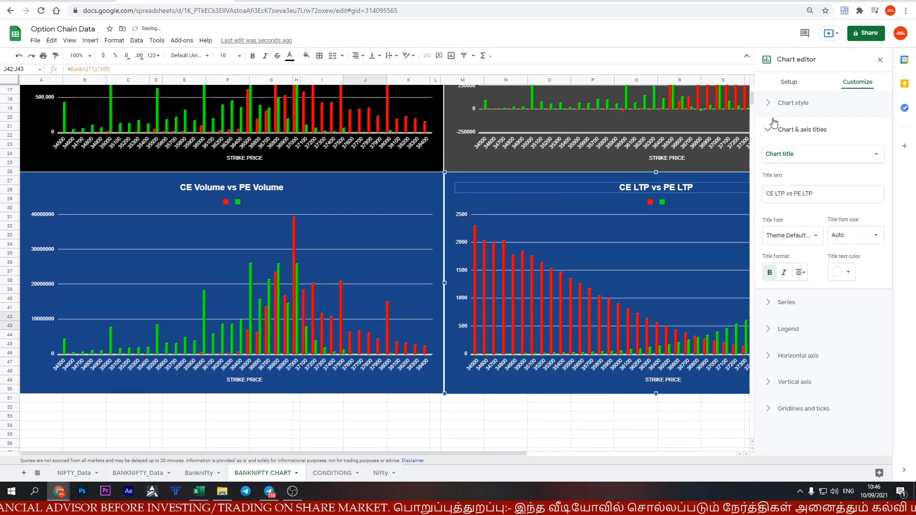
pyautogui.click(789, 83)
pyautogui.click(848, 84)
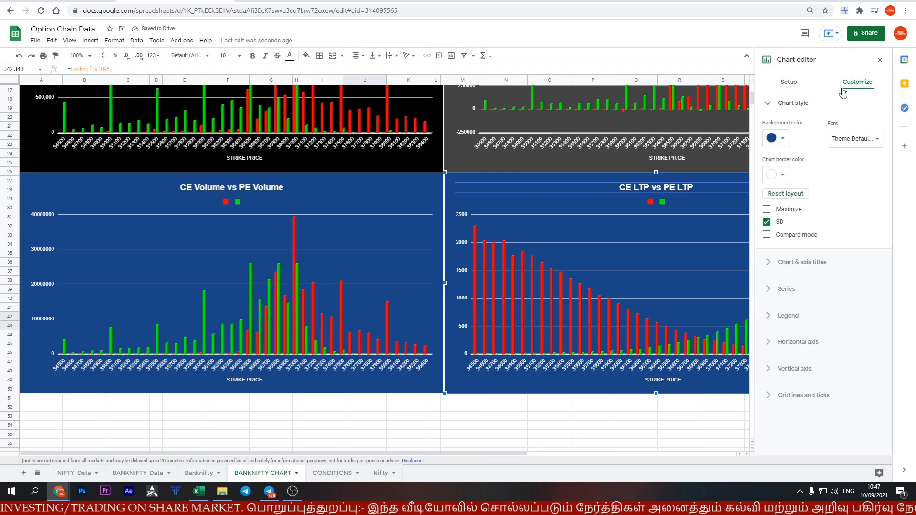
pyautogui.click(775, 138)
pyautogui.click(789, 185)
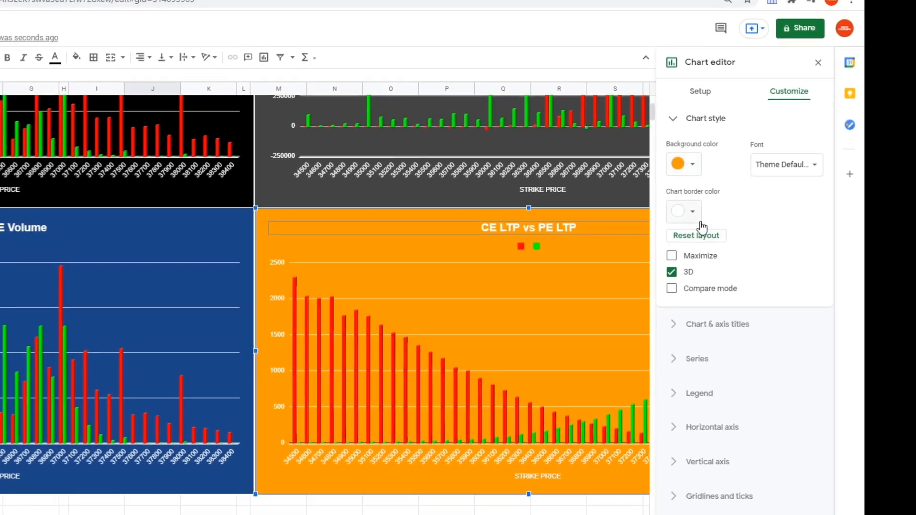
pyautogui.click(691, 164)
pyautogui.click(714, 228)
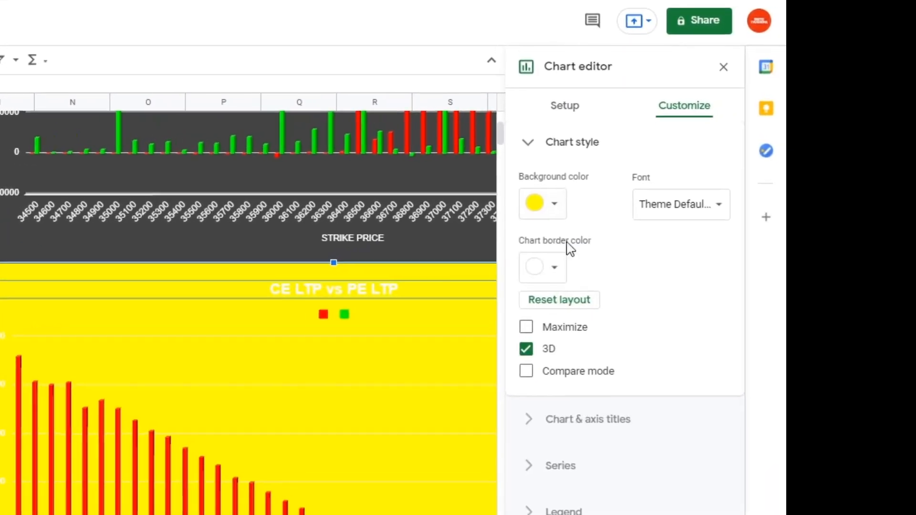
pyautogui.click(552, 204)
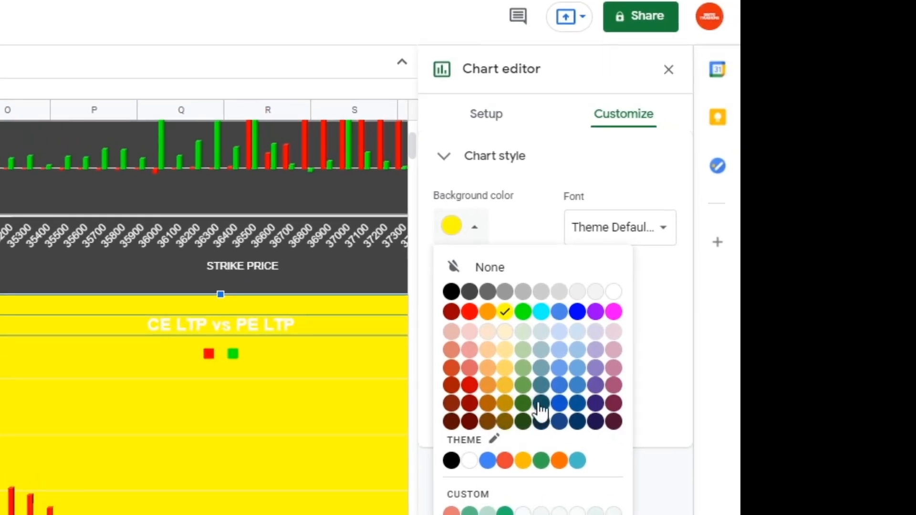
pyautogui.click(540, 406)
pyautogui.click(592, 434)
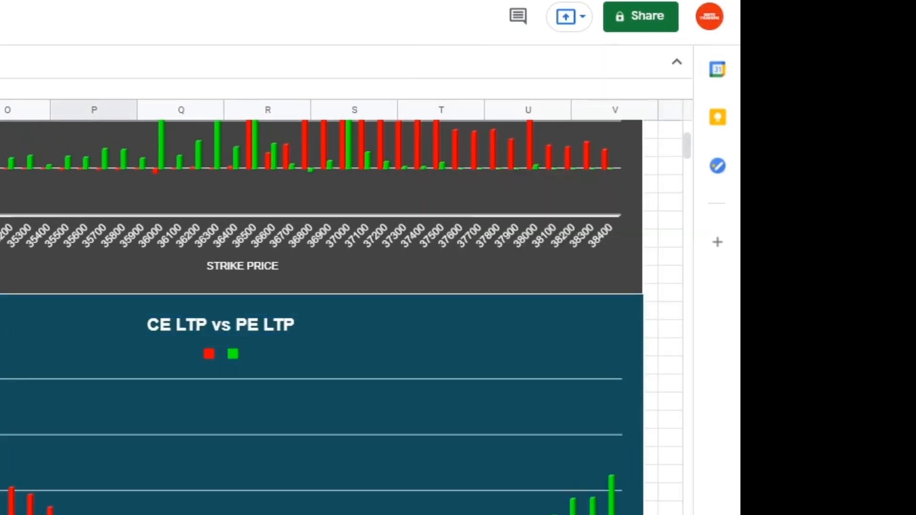
# Move the CE OI vs OP OI and CE COI vs OP COI charts up to the sheet's top edge, covering row 1
pyautogui.scroll(3, 659, 422)
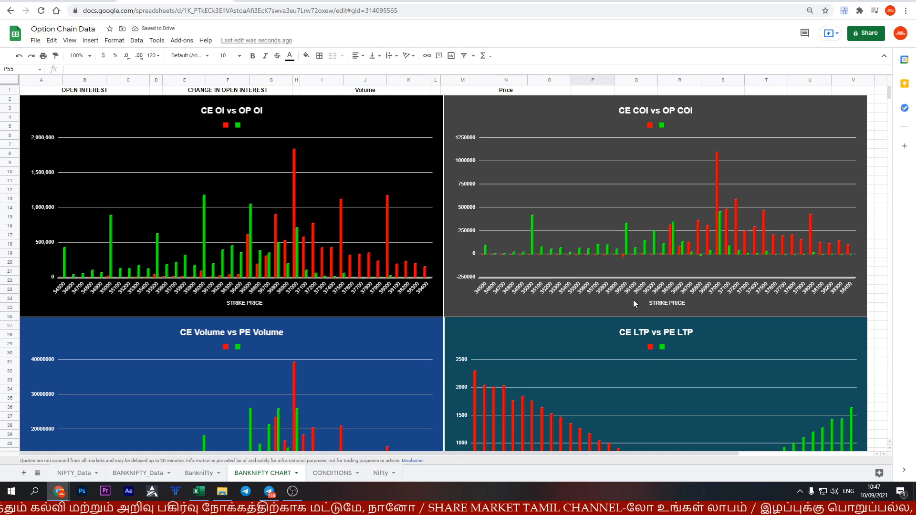
pyautogui.scroll(-2, 634, 300)
pyautogui.scroll(2, 630, 289)
pyautogui.moveTo(333, 106); pyautogui.dragTo(331, 95)
pyautogui.moveTo(538, 105); pyautogui.dragTo(541, 101)
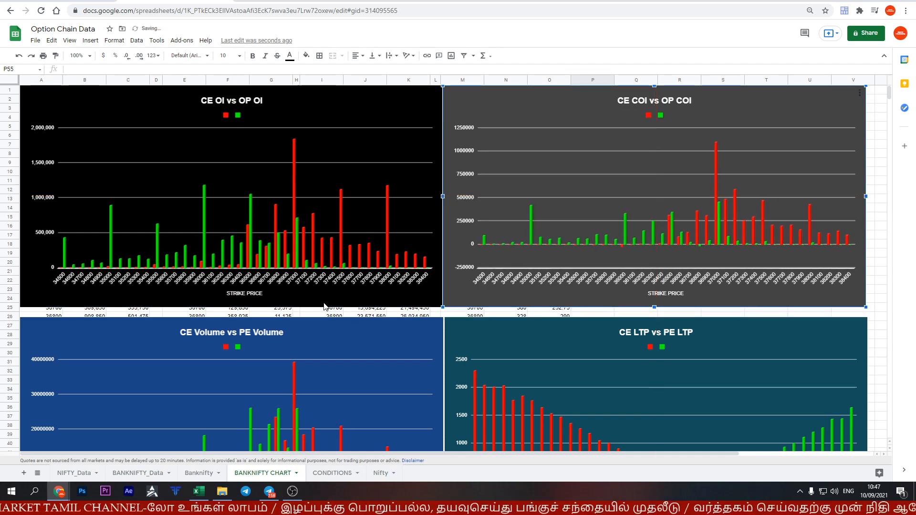
# Reduce the height of all four charts and arrange them as a gapless two-by-two grid spanning rows 1 to 39
pyautogui.click(315, 334)
pyautogui.scroll(-2, 315, 335)
pyautogui.scroll(3, 381, 188)
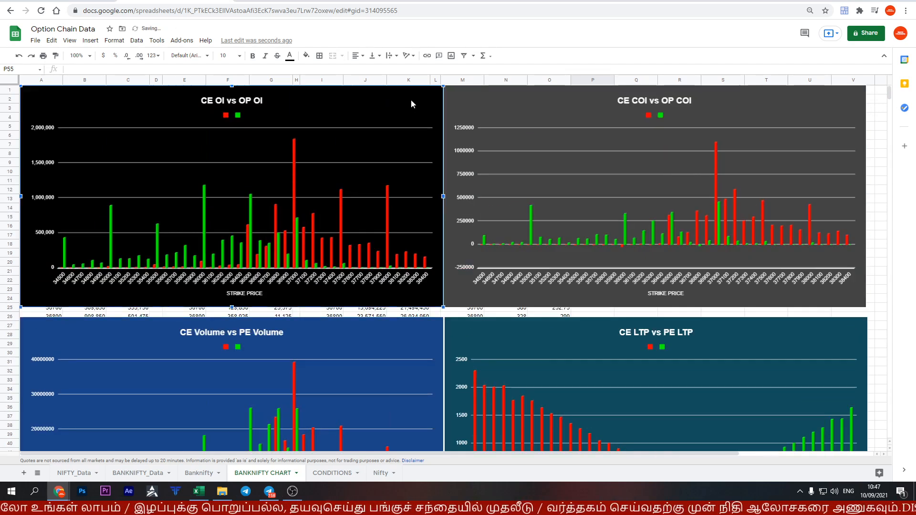
pyautogui.click(414, 288)
pyautogui.moveTo(429, 300); pyautogui.dragTo(382, 276)
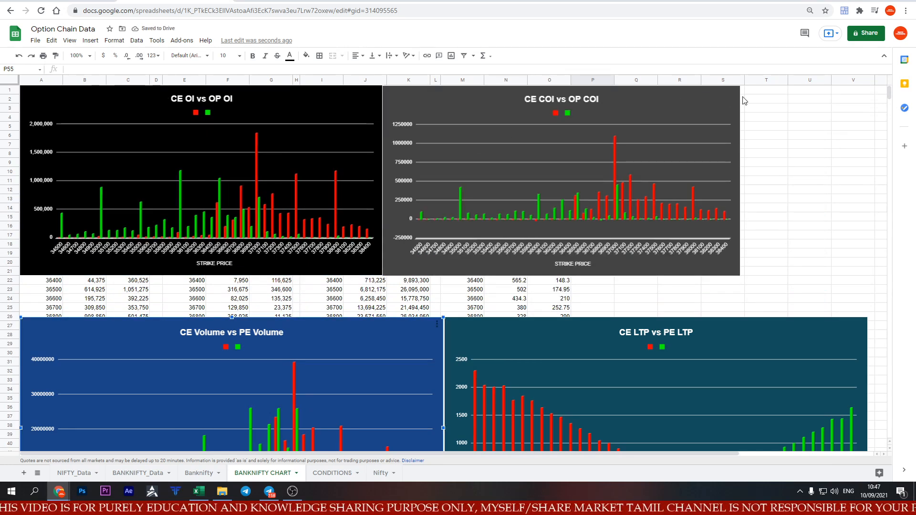
pyautogui.moveTo(600, 102)
pyautogui.mouseDown()
pyautogui.moveTo(672, 102)
pyautogui.moveTo(567, 105)
pyautogui.moveTo(590, 95)
pyautogui.mouseUp()
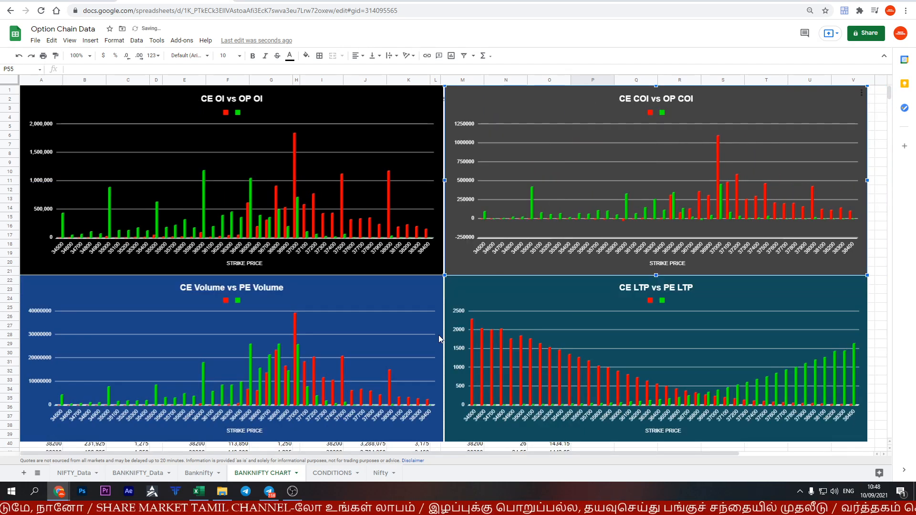
# Check the Banknifty sheet, then inspect the 37000 strike's bars on the CE OI vs OP OI and CE COI vs OP COI charts
pyautogui.click(191, 473)
pyautogui.click(258, 473)
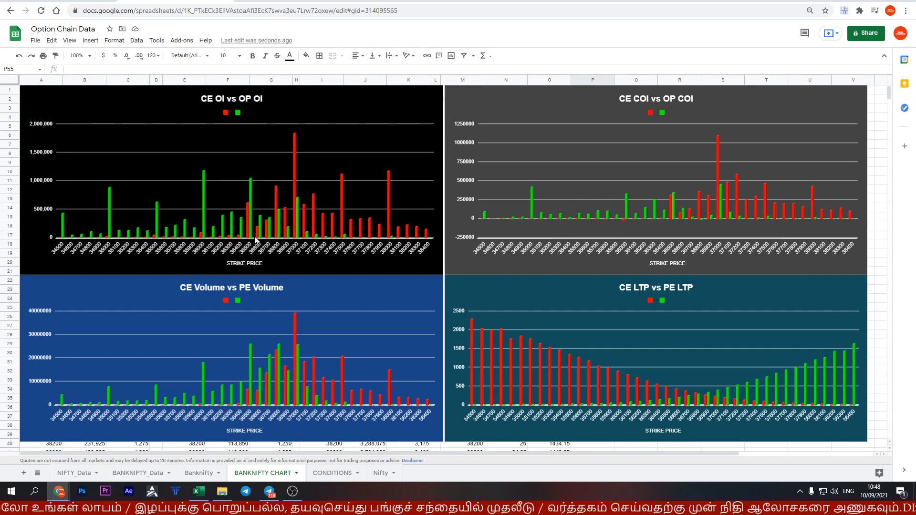
pyautogui.click(295, 232)
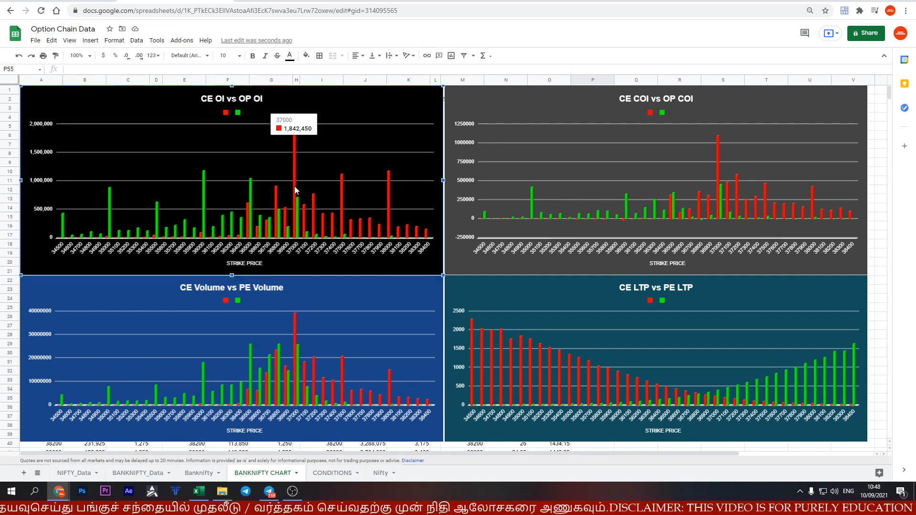
pyautogui.click(719, 145)
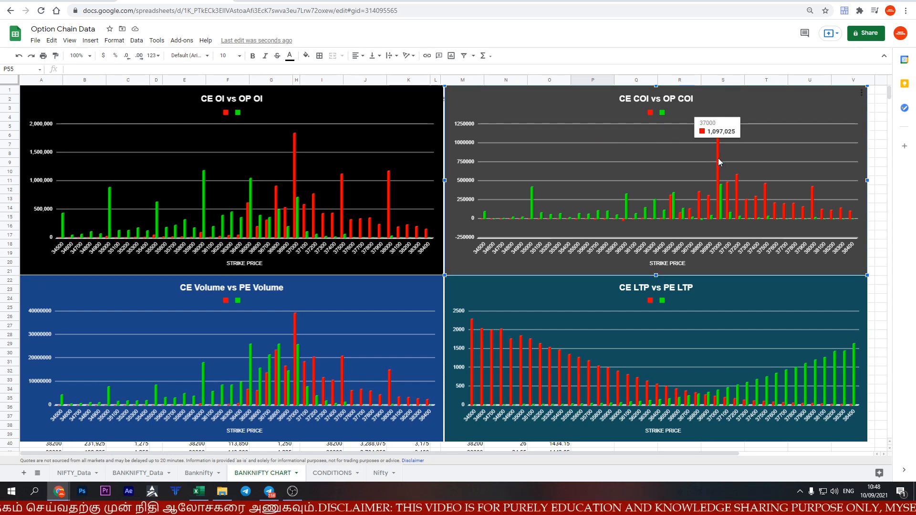